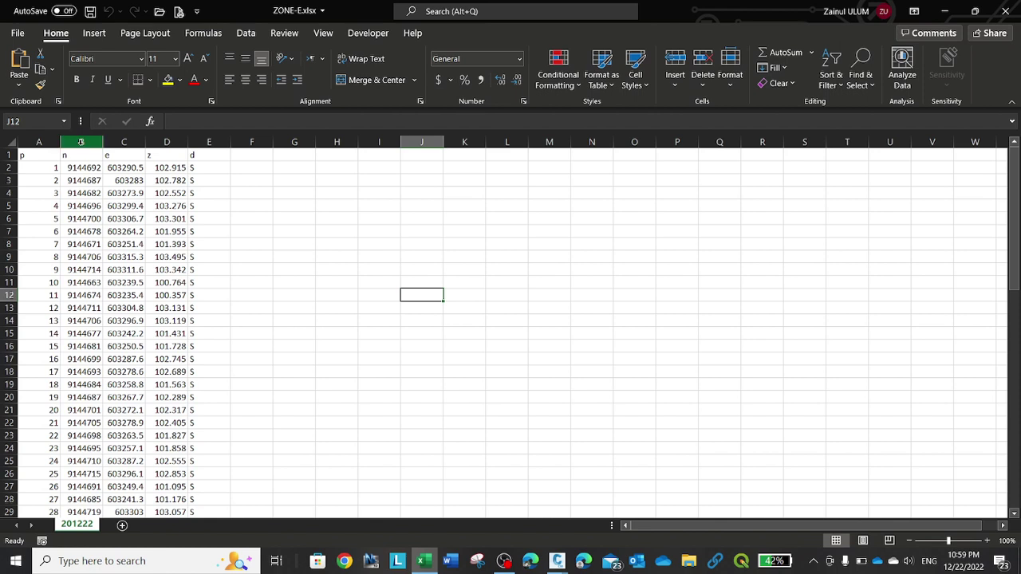
Start the coordinate selection at B2 and scroll down toward row 73 of the point table.
left_click(164, 168)
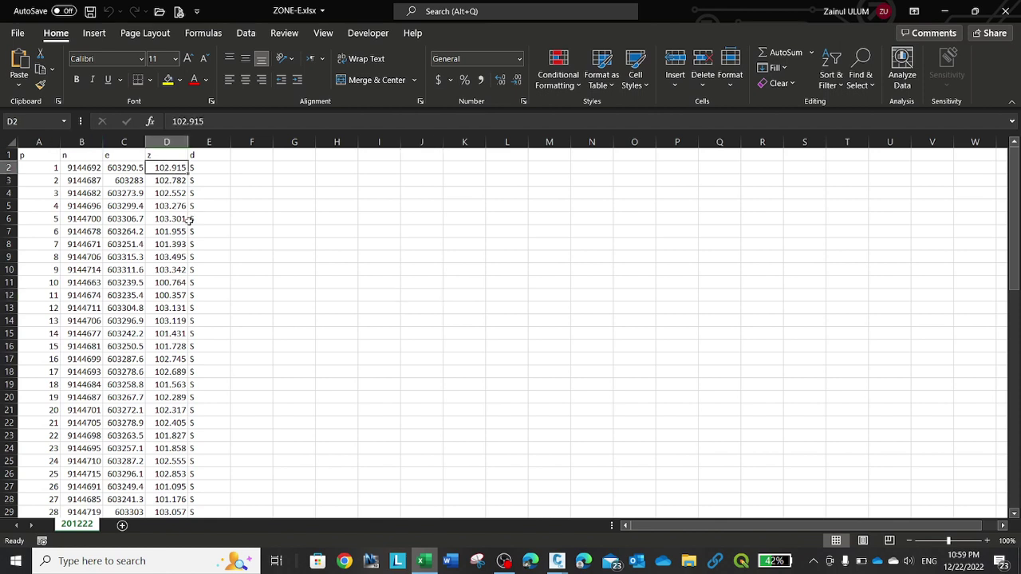
left_click(81, 168)
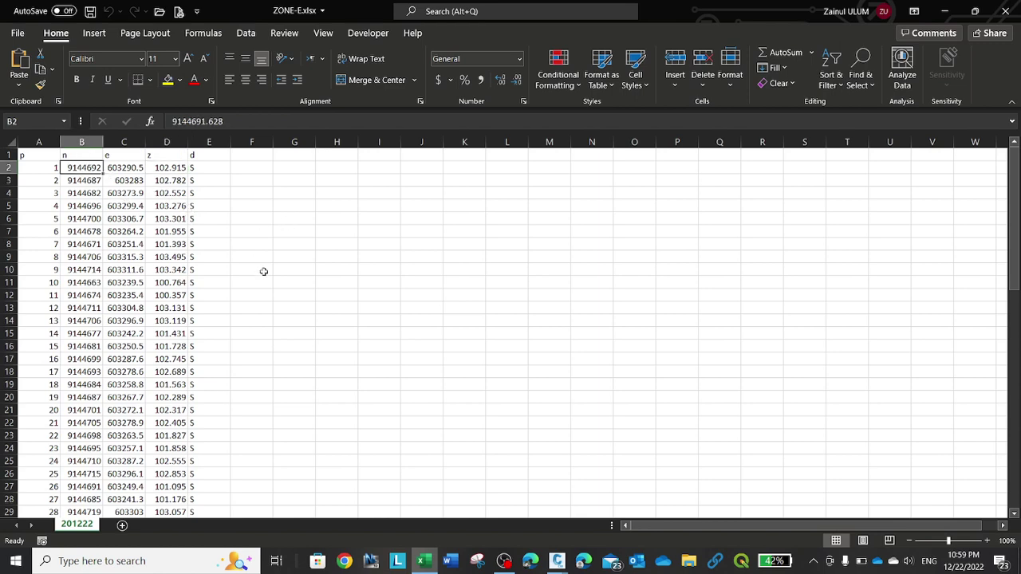
scroll(268, 279, "down", 9)
scroll(264, 319, "down", 4)
scroll(239, 356, "down", 5)
scroll(239, 356, "down", 5)
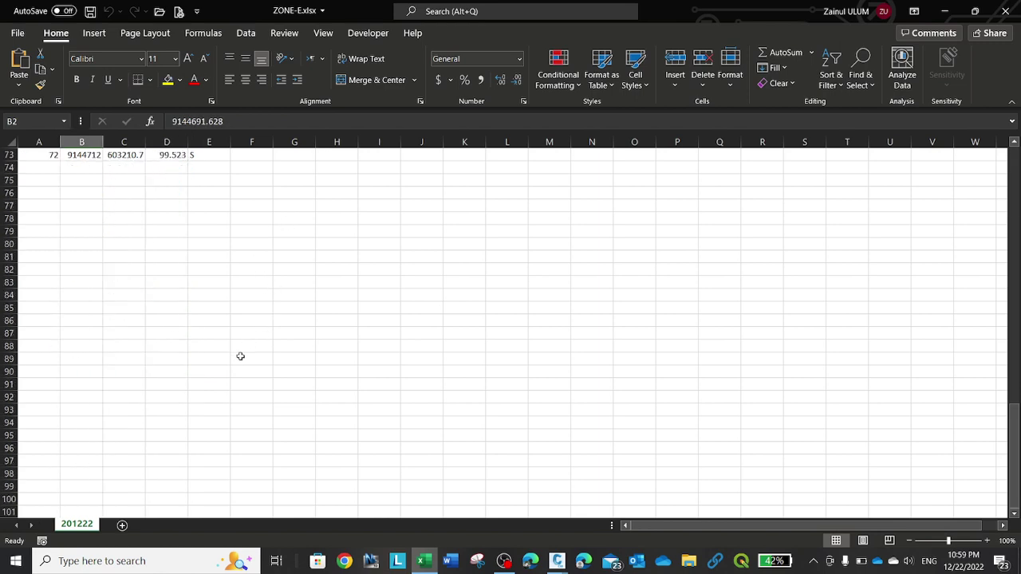
scroll(241, 357, "up", 4)
Select B2:D73 and format it as Number with 3 decimal places.
left_click(172, 309, "shift")
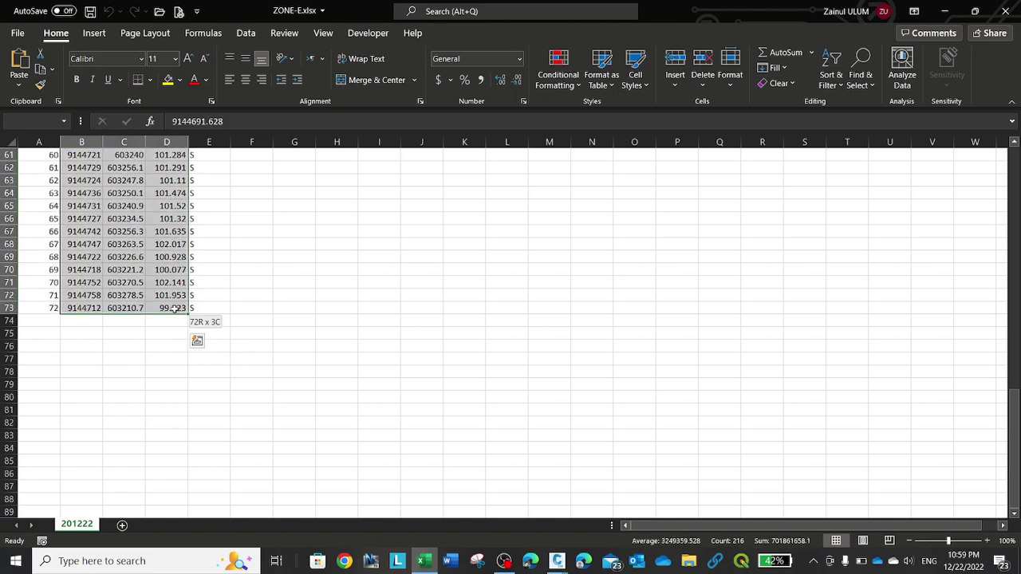
right_click(155, 230)
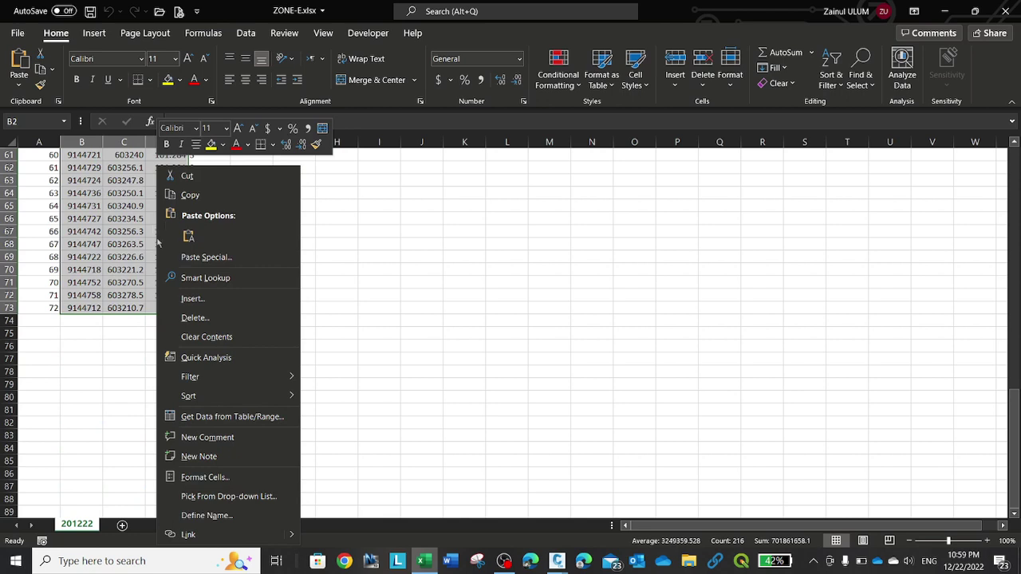
left_click(234, 478)
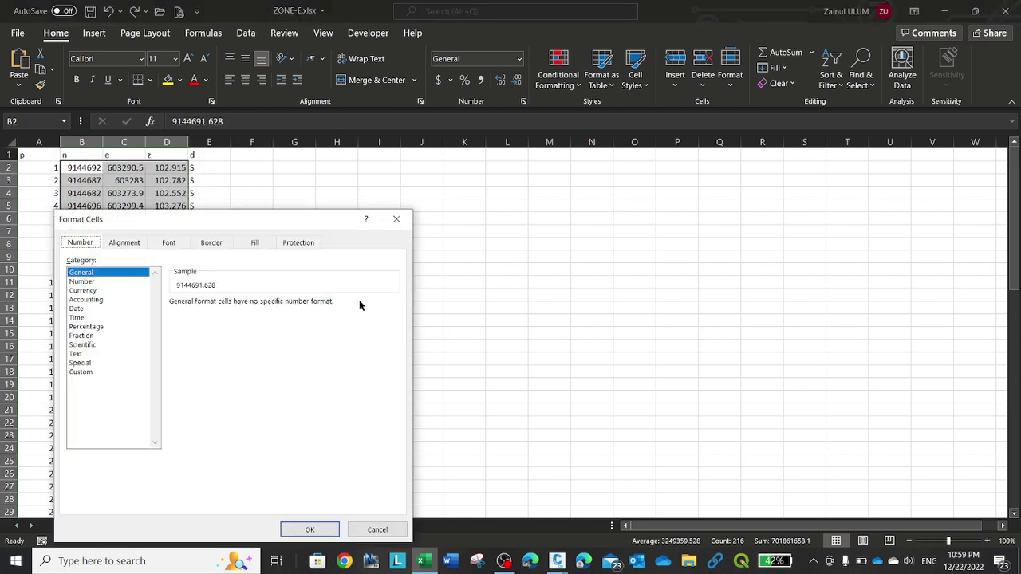
left_click(88, 282)
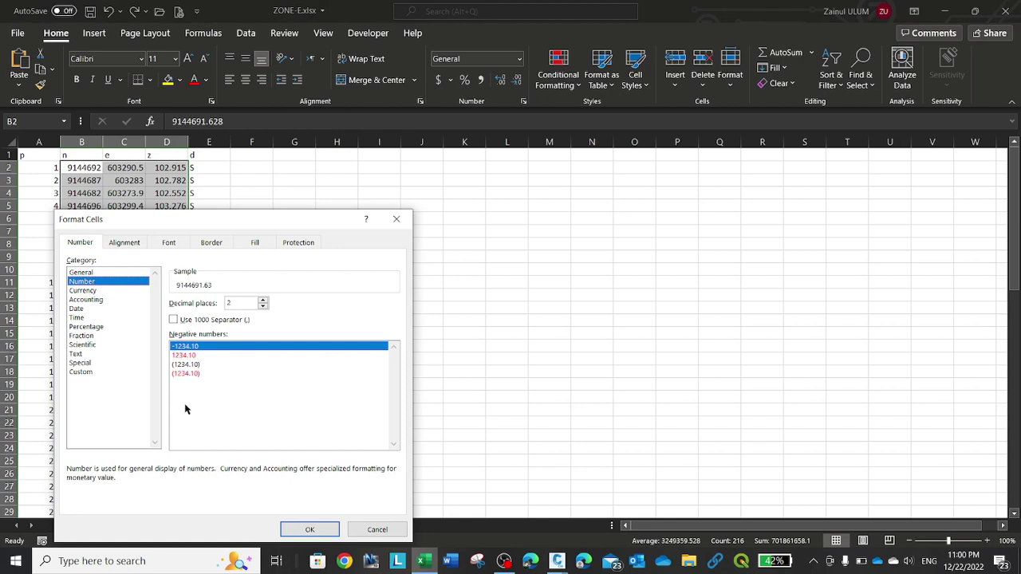
left_click(263, 300)
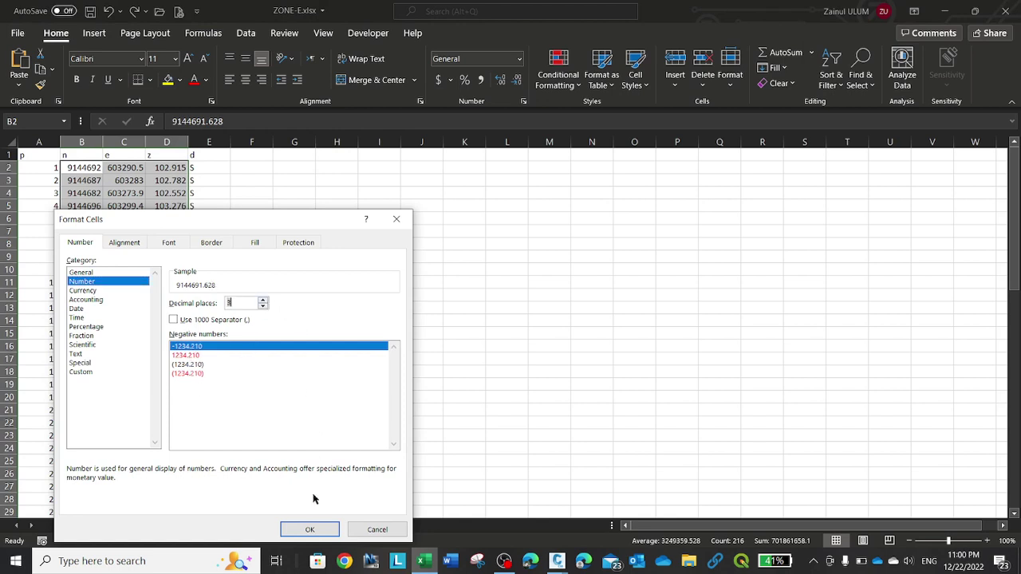
left_click(309, 529)
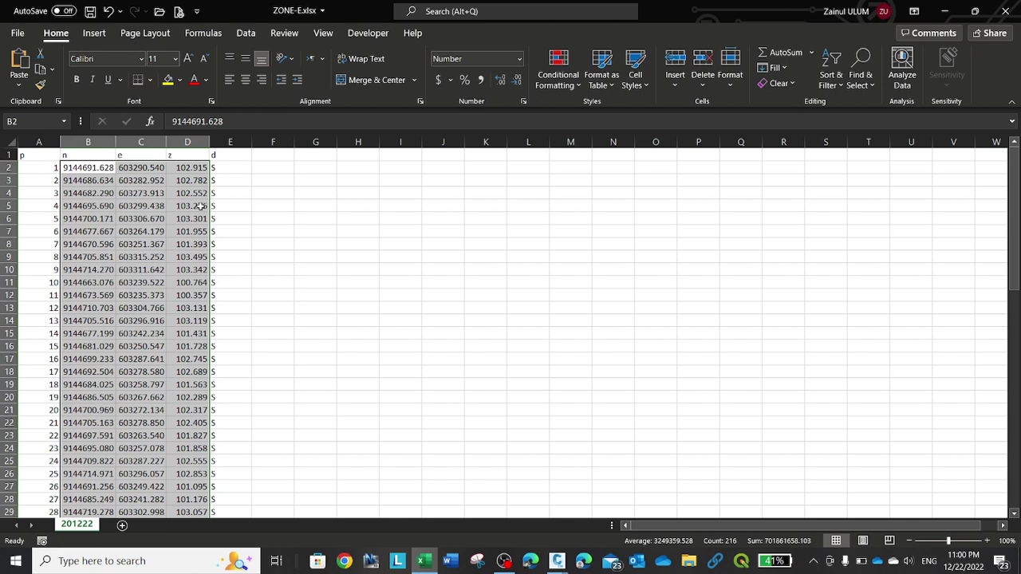
left_click(190, 167)
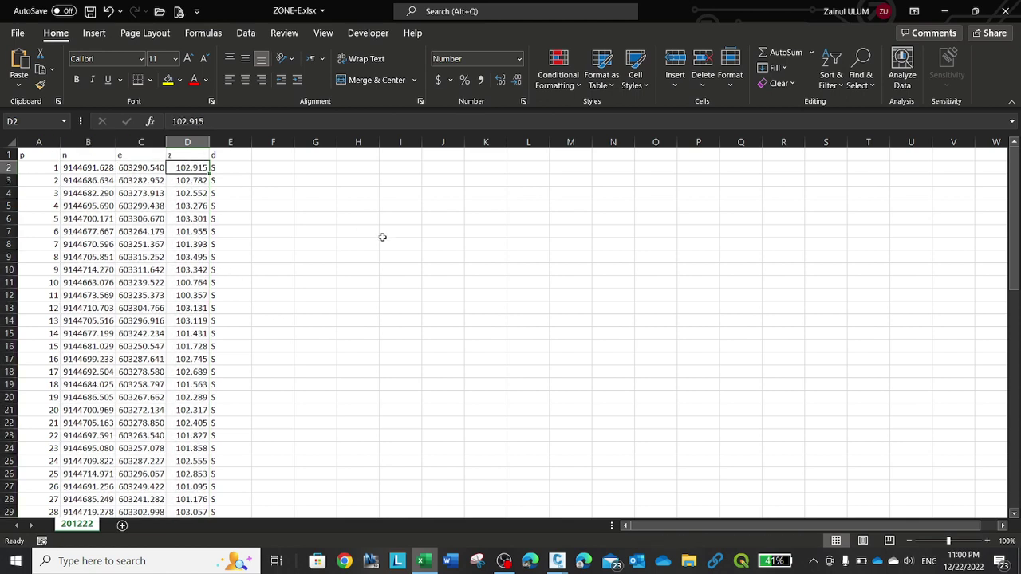
Review row 2's point values across to empty column F, then bring up the window switcher.
key("Left")
key("Left")
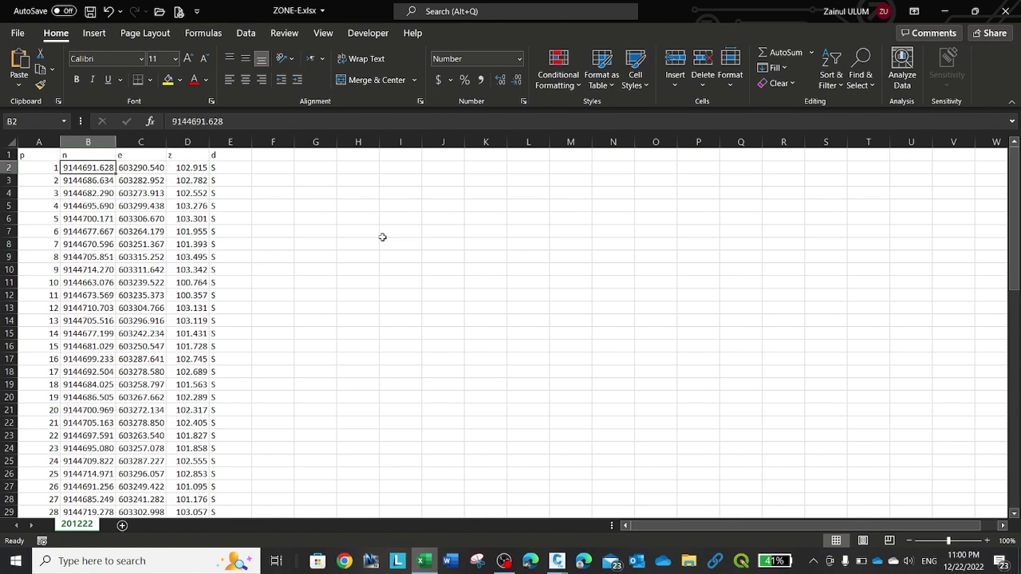
key("Left")
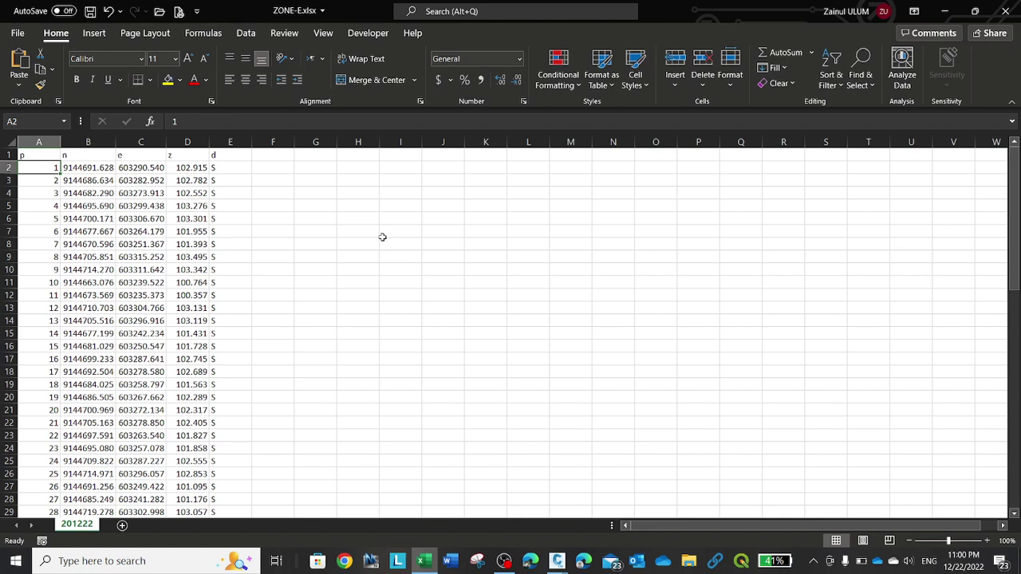
key("Right")
key("Right")
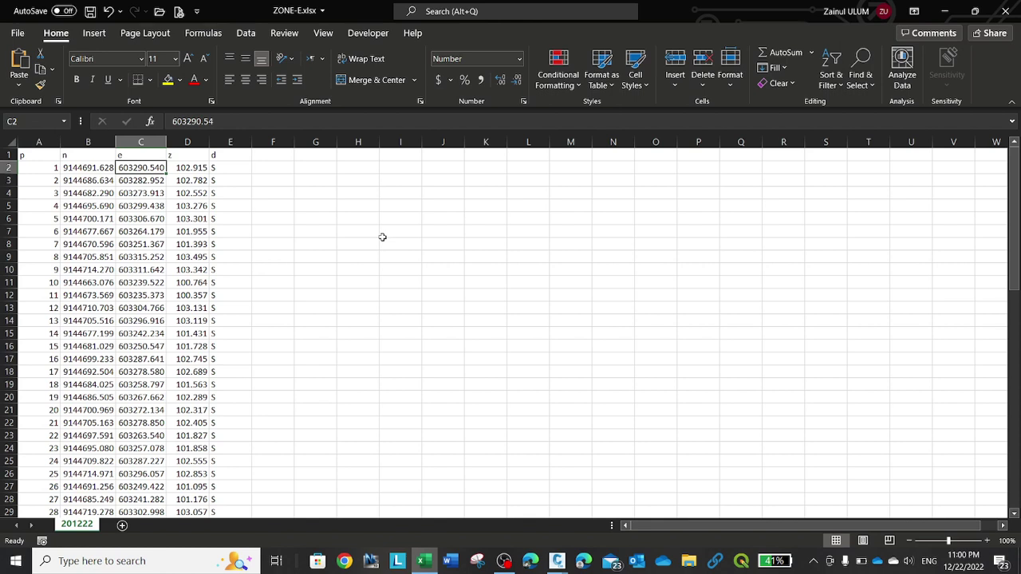
key("Right")
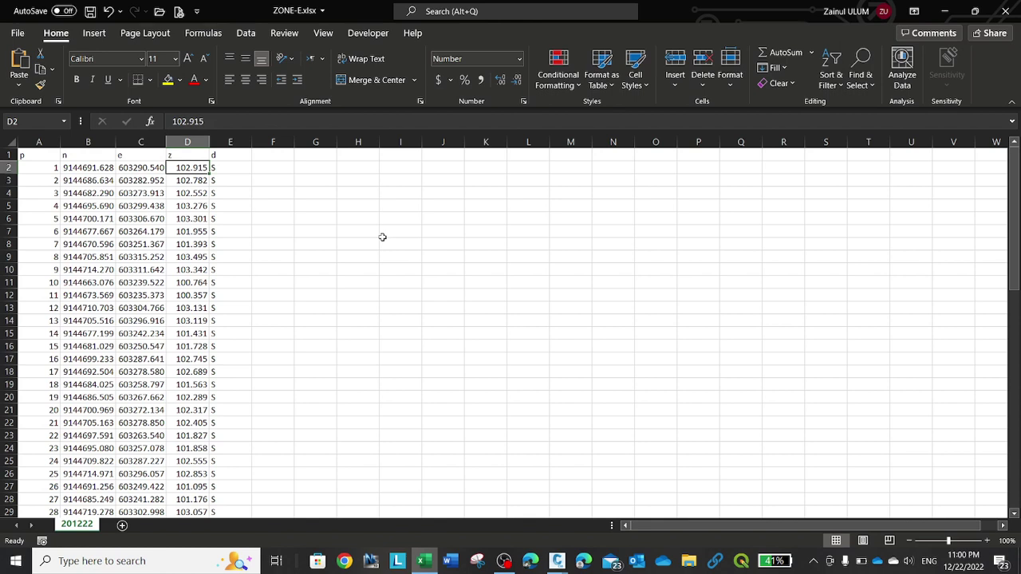
key("Up")
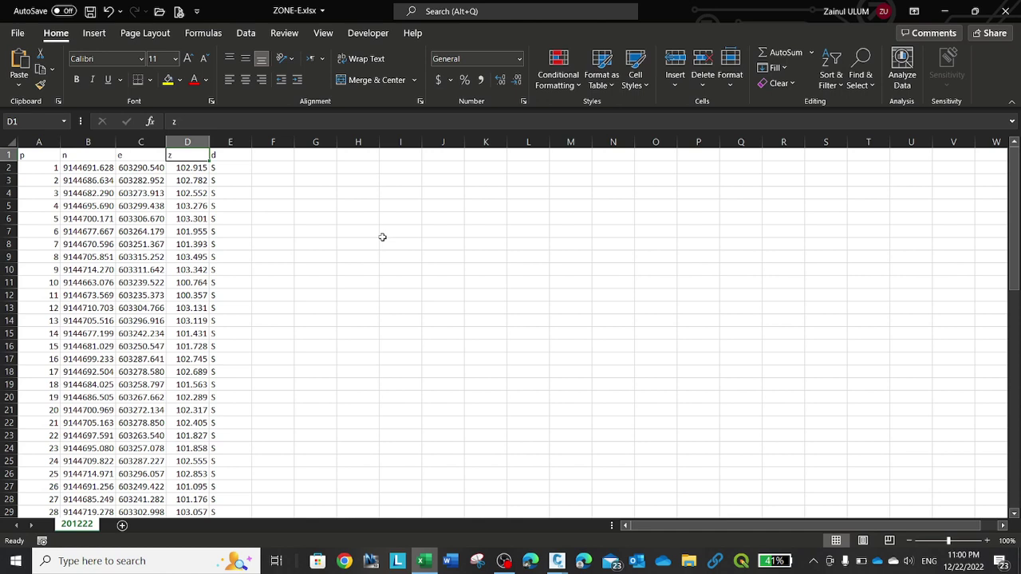
key("Down")
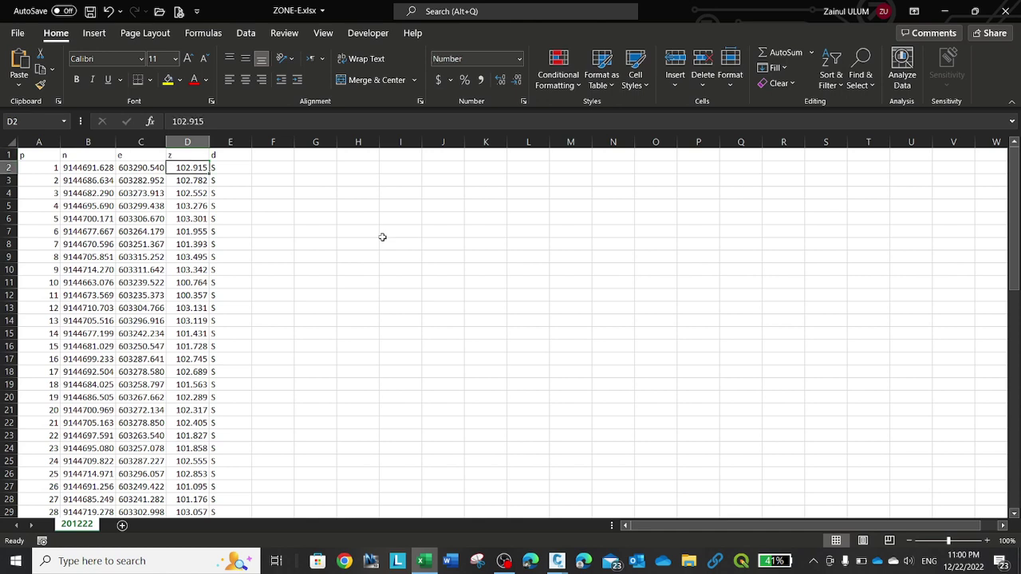
key("Right")
key("Right")
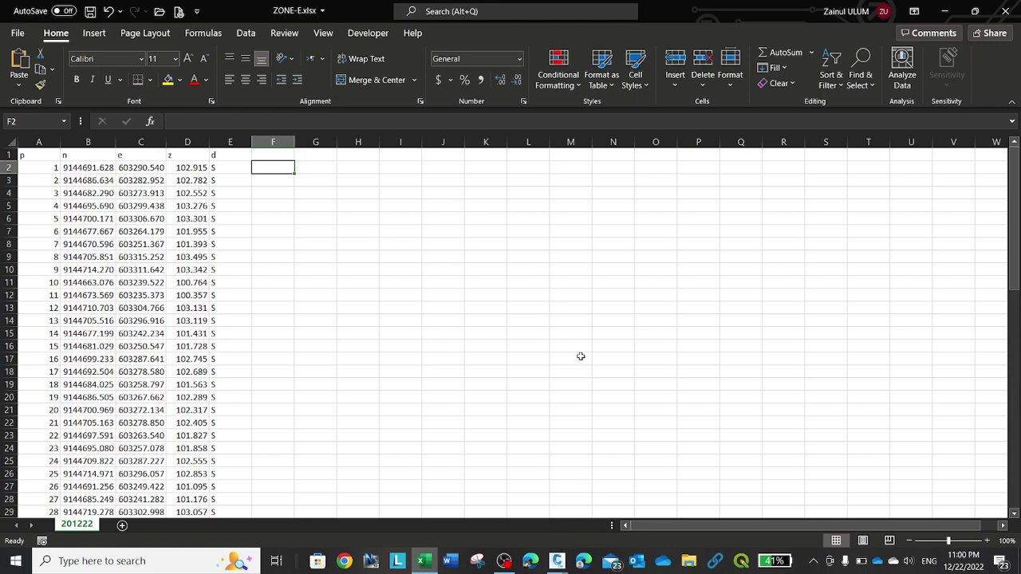
key("alt+Tab")
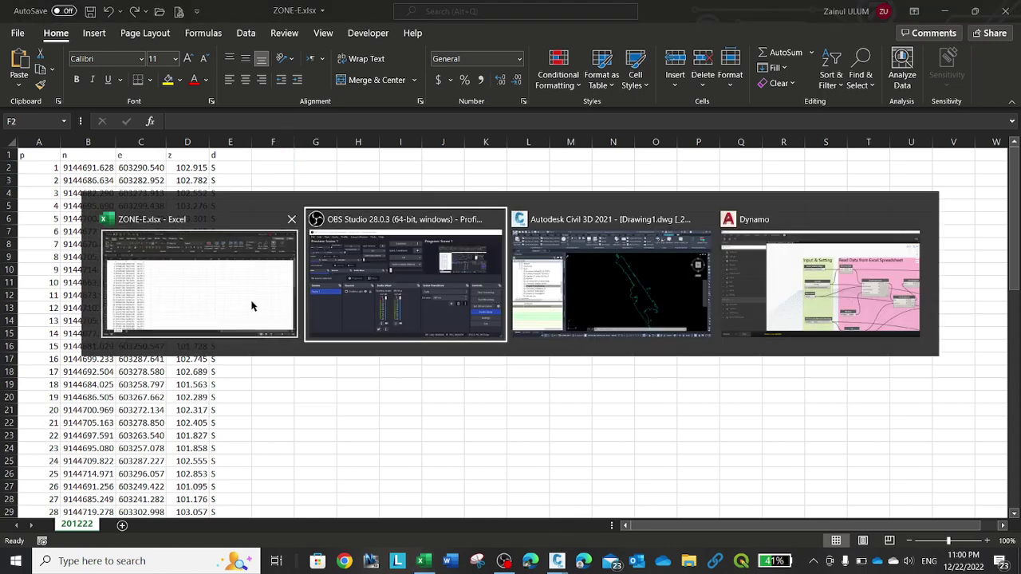
Expand Surfaces and PLAN in Civil 3D's Prospector to show SFDOHOAP_PTW05042022, then return to Excel.
key("alt+Tab")
left_click(615, 300)
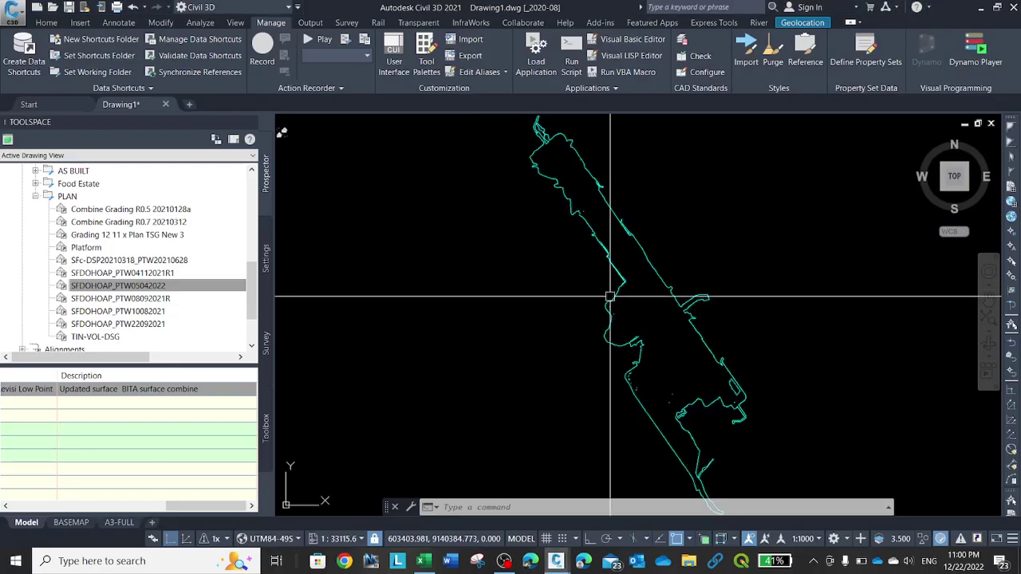
scroll(611, 292, "down", 2)
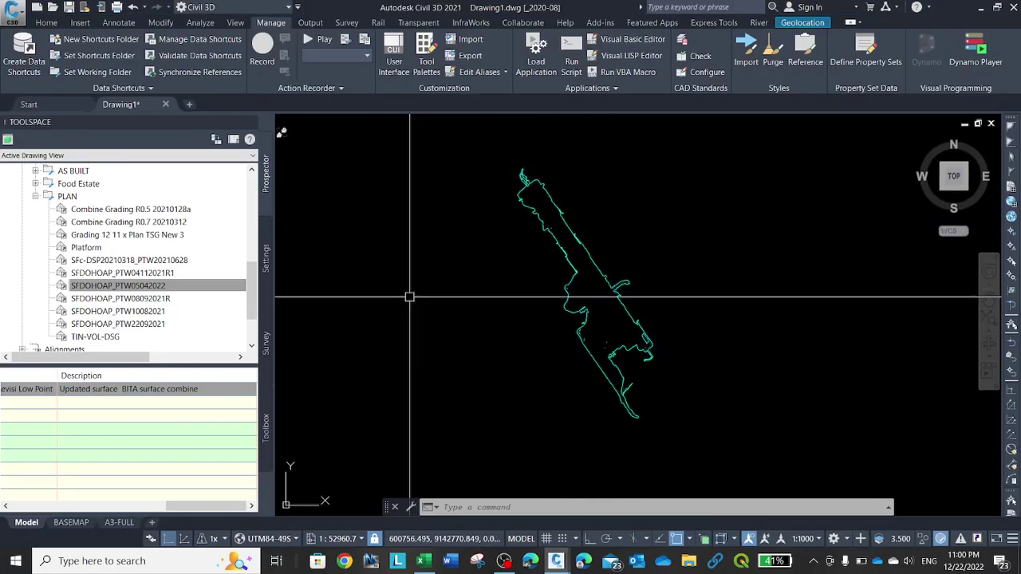
left_click_drag(256, 287, 256, 179)
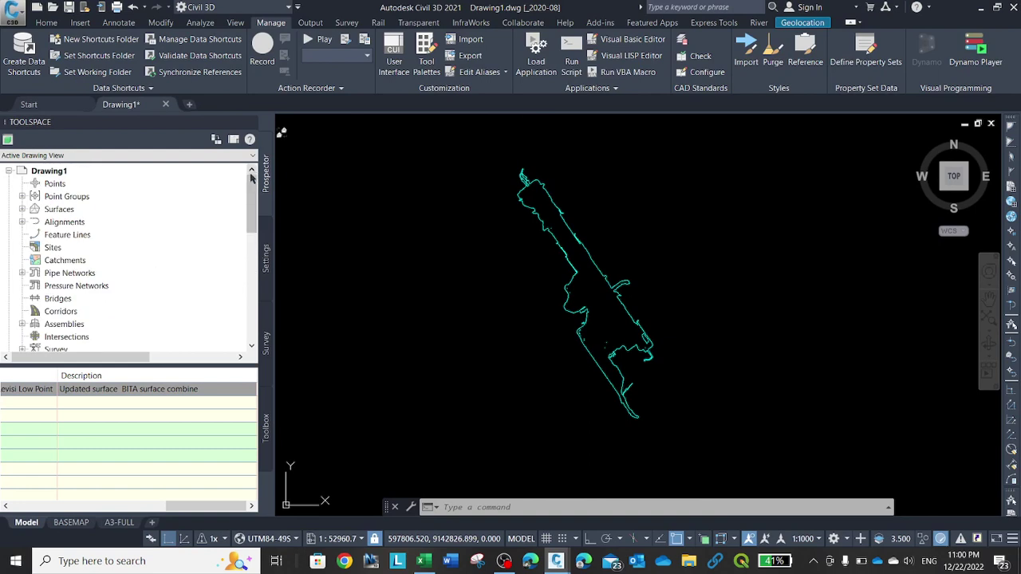
left_click(21, 209)
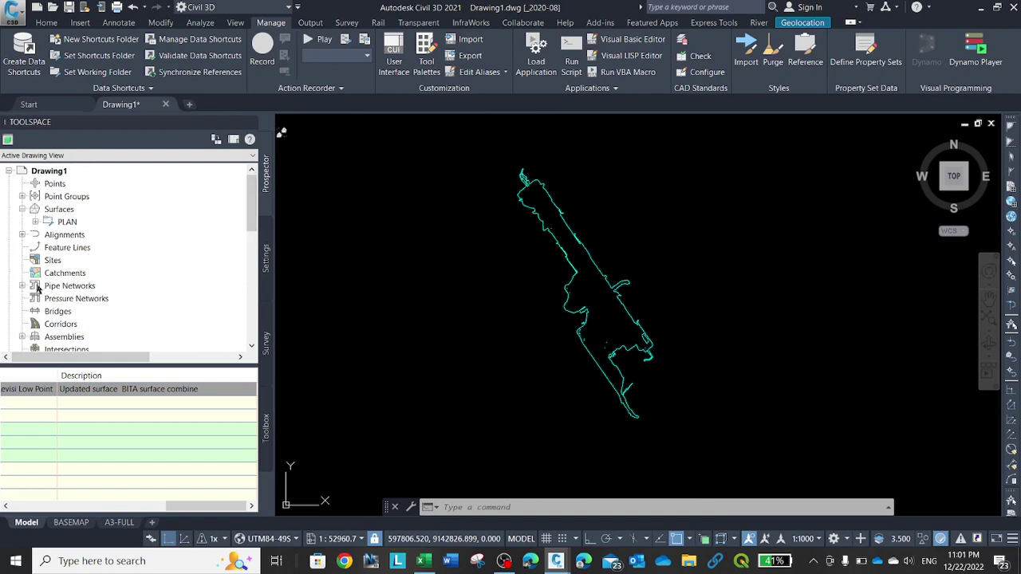
left_click(36, 221)
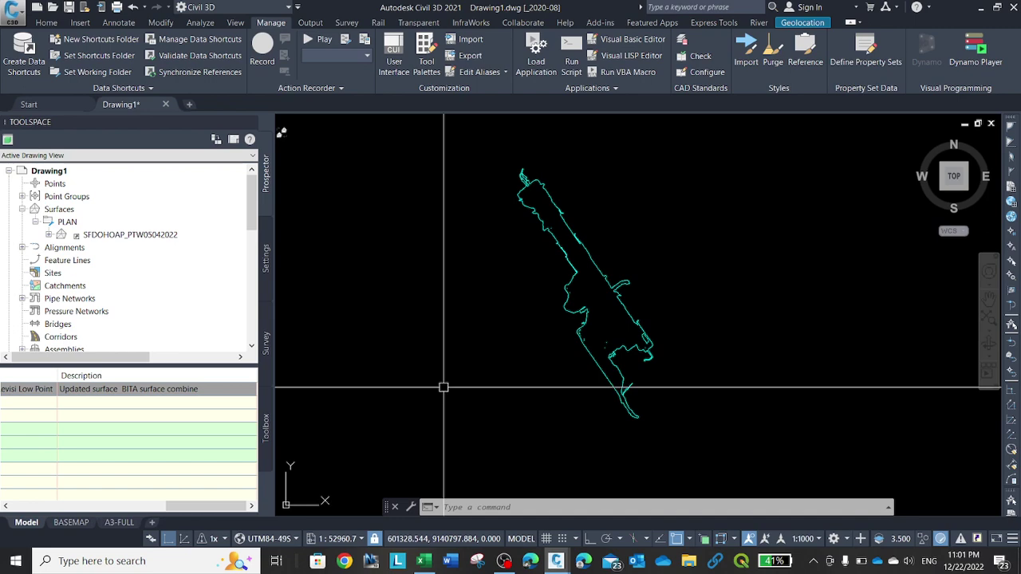
key("alt+Tab")
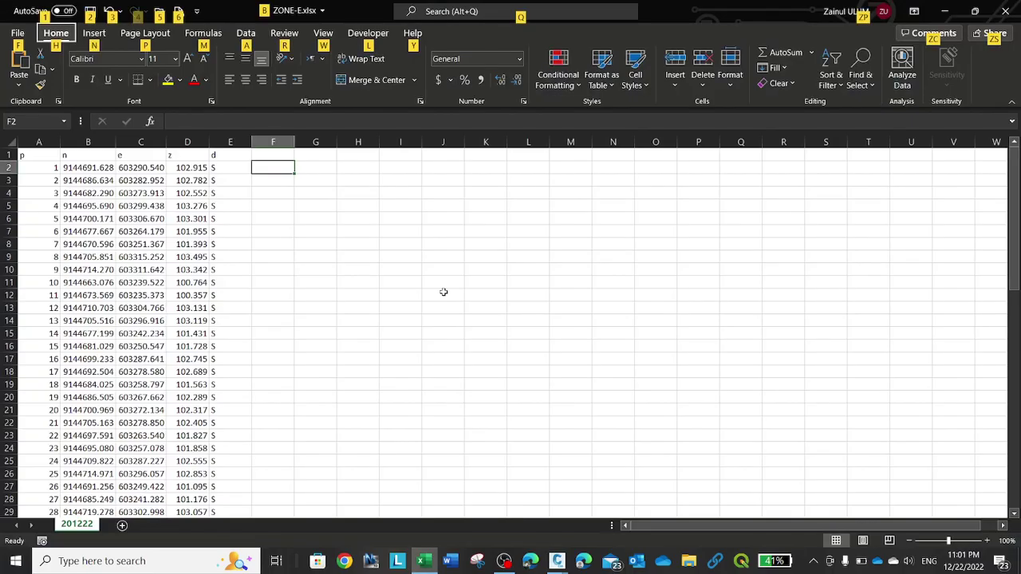
Review the n, e and z values in row 2 and the empty column F, then open the window switcher.
left_click(71, 165)
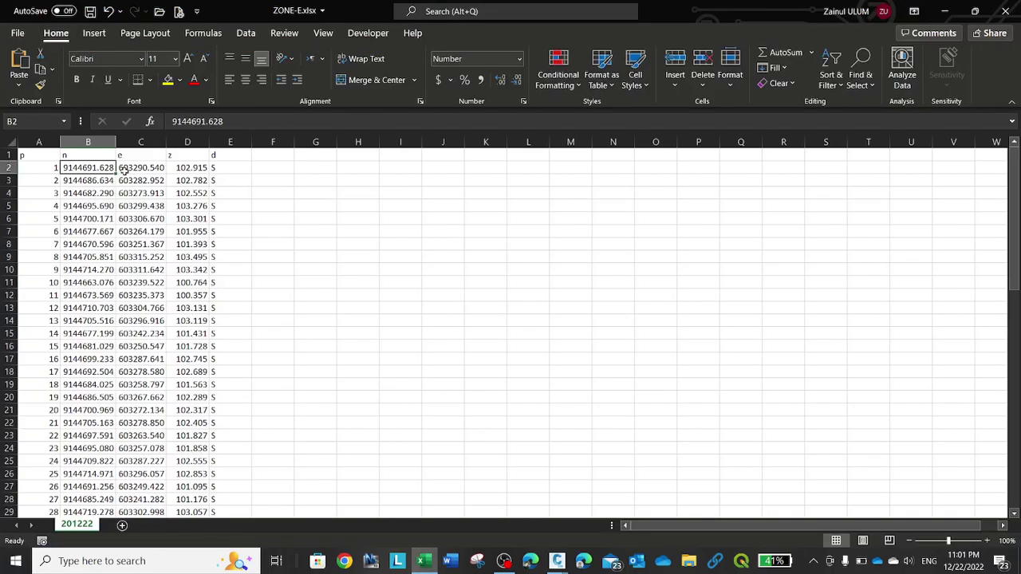
left_click(132, 167)
left_click(188, 168)
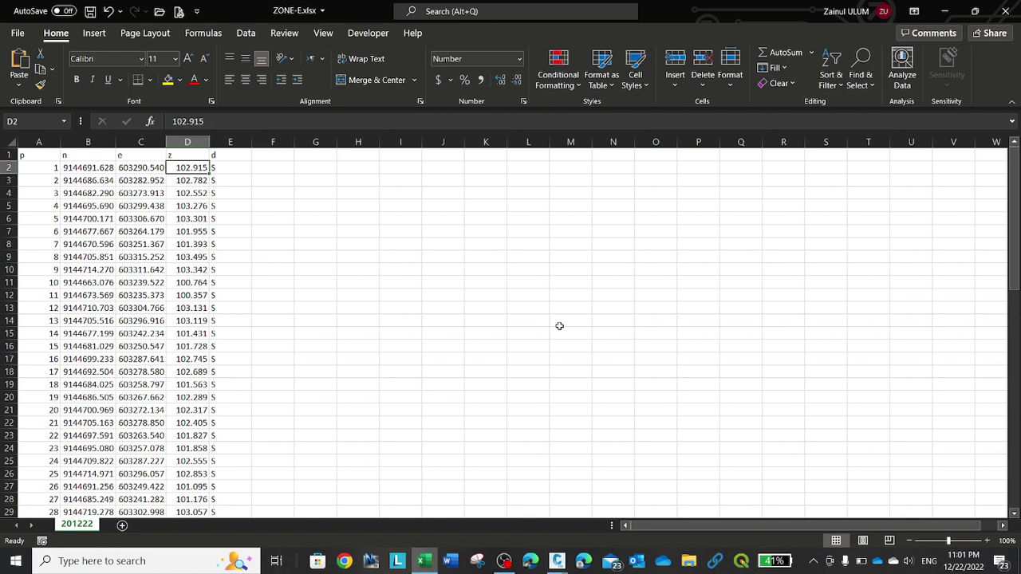
key("Right")
key("Right")
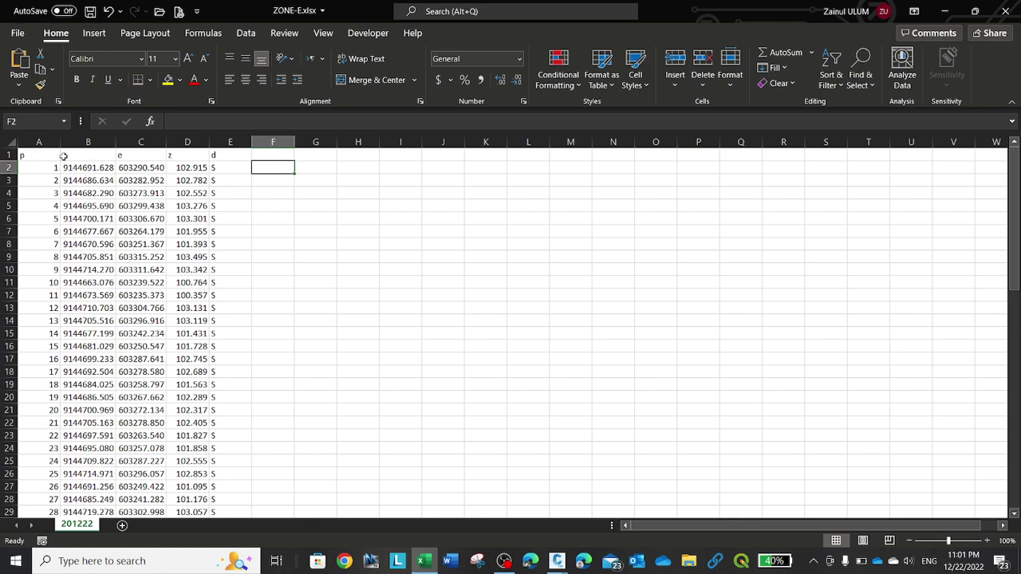
scroll(237, 292, "down", 10)
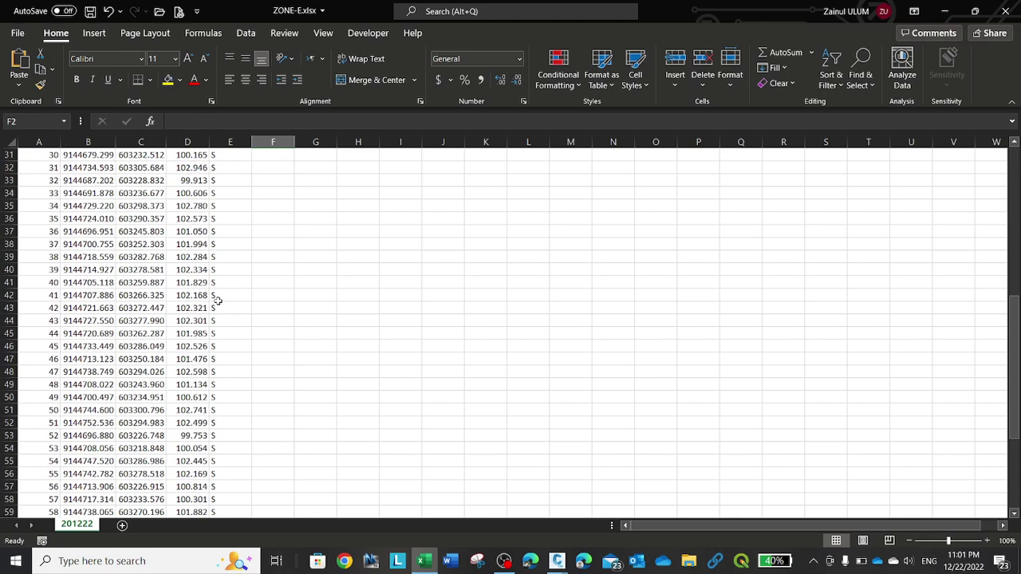
scroll(214, 299, "down", 3)
scroll(211, 319, "down", 6)
scroll(206, 333, "up", 8)
scroll(206, 334, "up", 10)
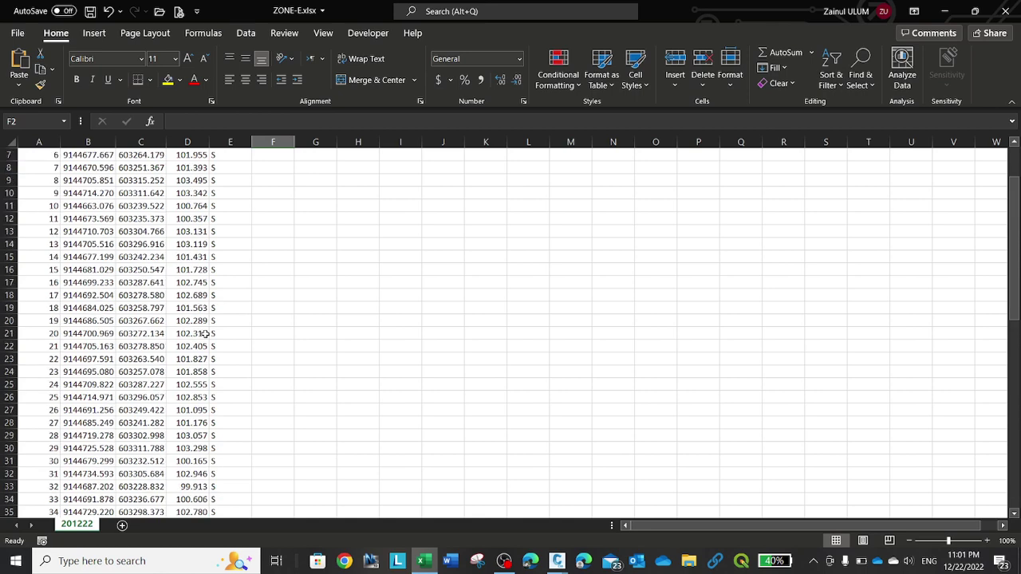
scroll(206, 333, "up", 2)
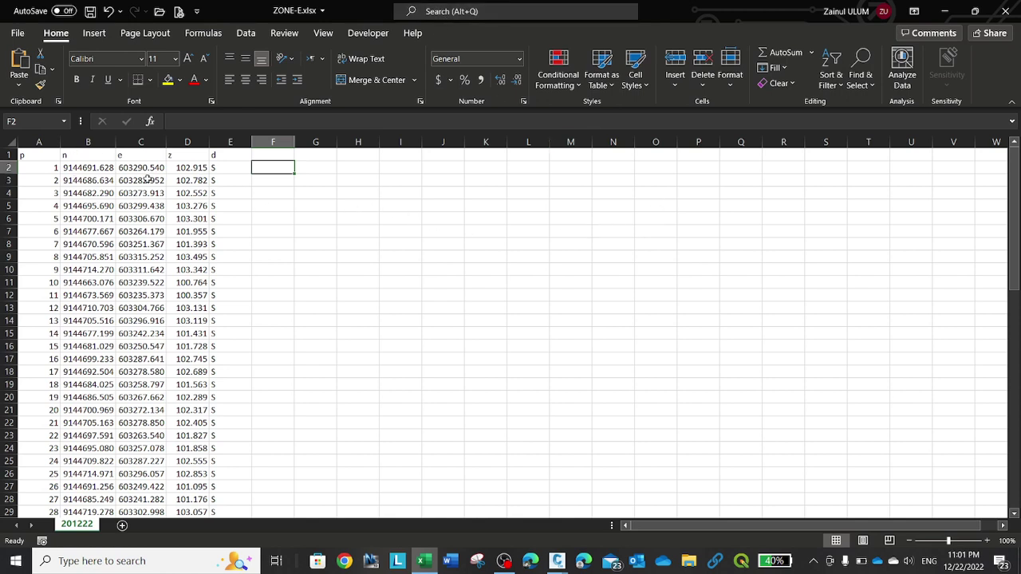
key("alt+Tab")
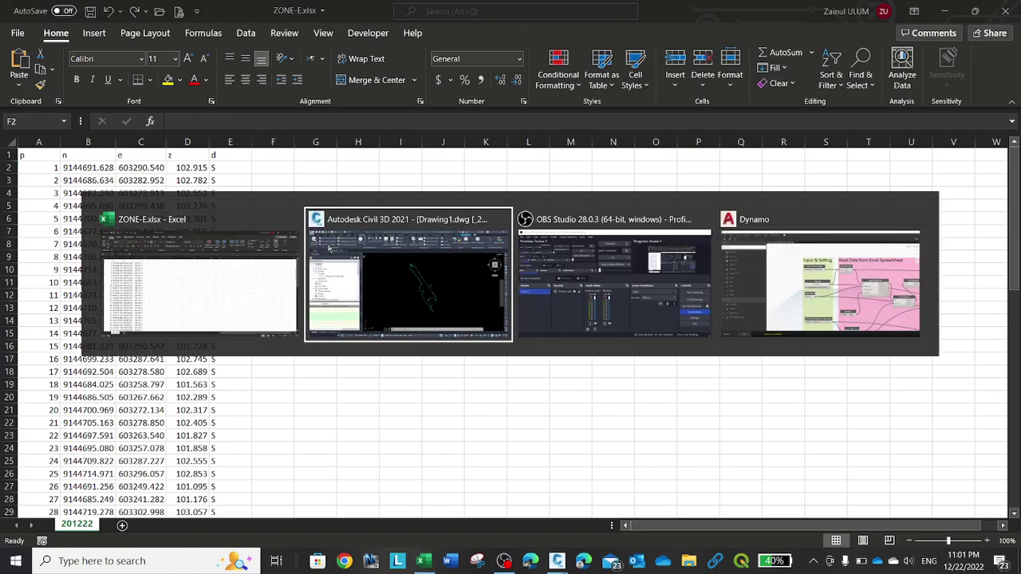
Bring up ElevationsOnSurfaceFromExcel.dyn and zoom to the Kolom_X, Kolom_Y, Kolom_Dgn code block.
key("alt+Tab")
key("alt+Tab")
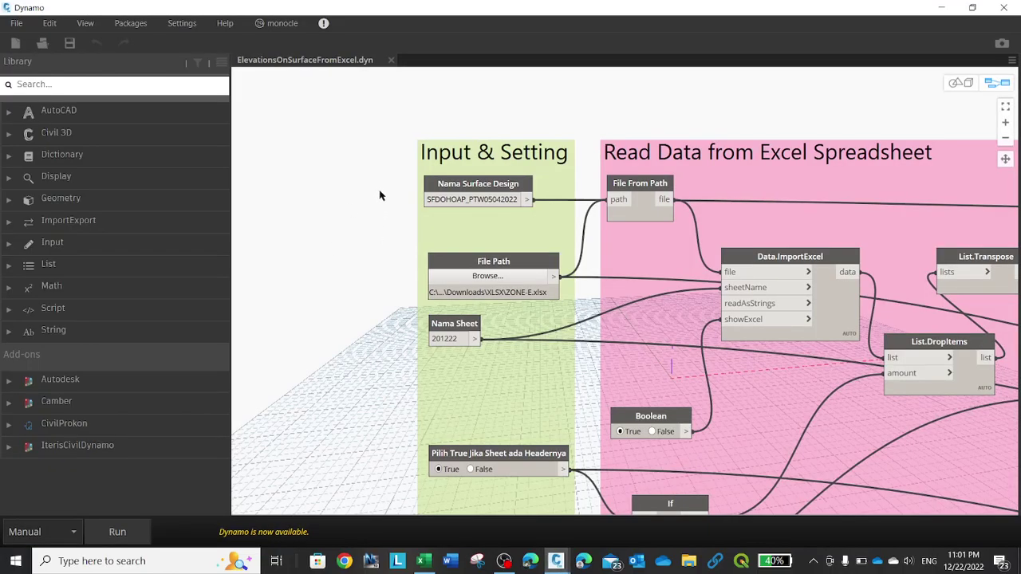
scroll(355, 156, "down", 1)
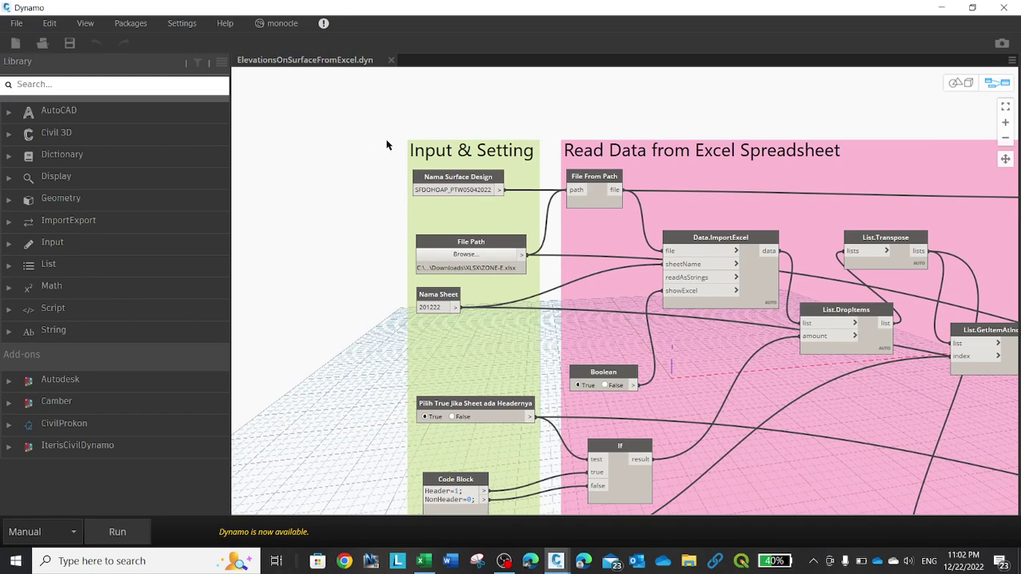
key("alt+Tab")
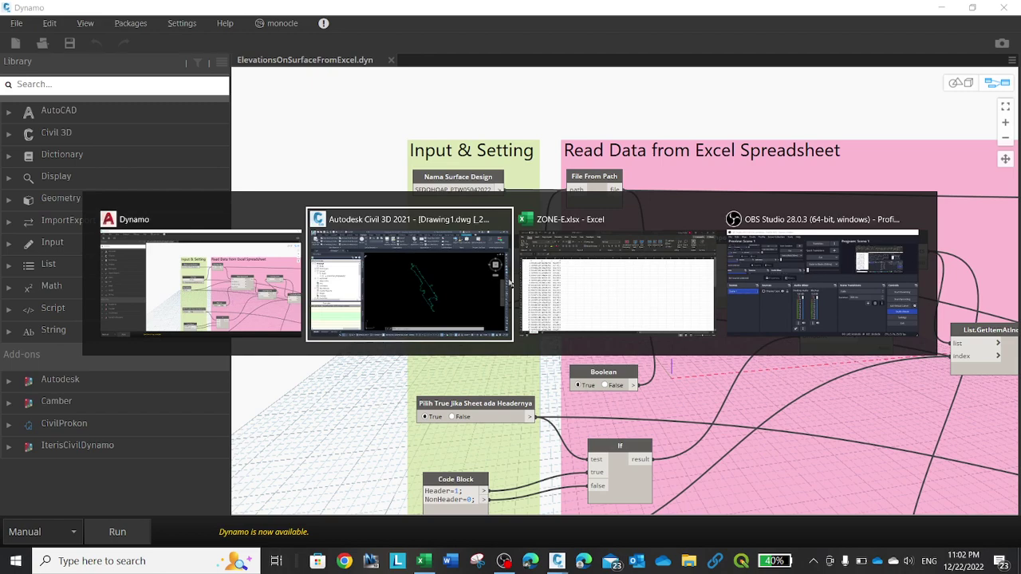
key("alt+Tab")
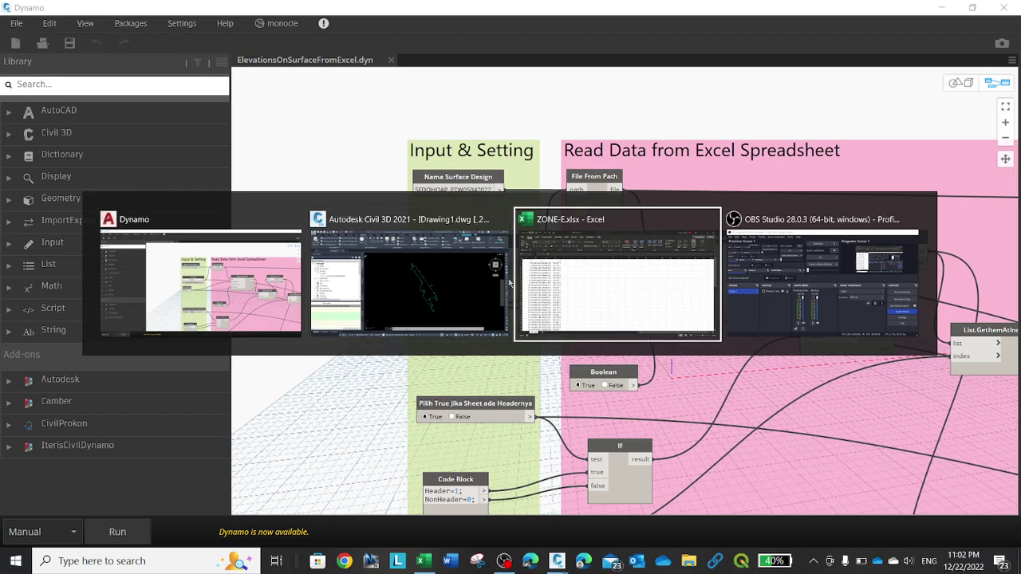
key("alt+Tab")
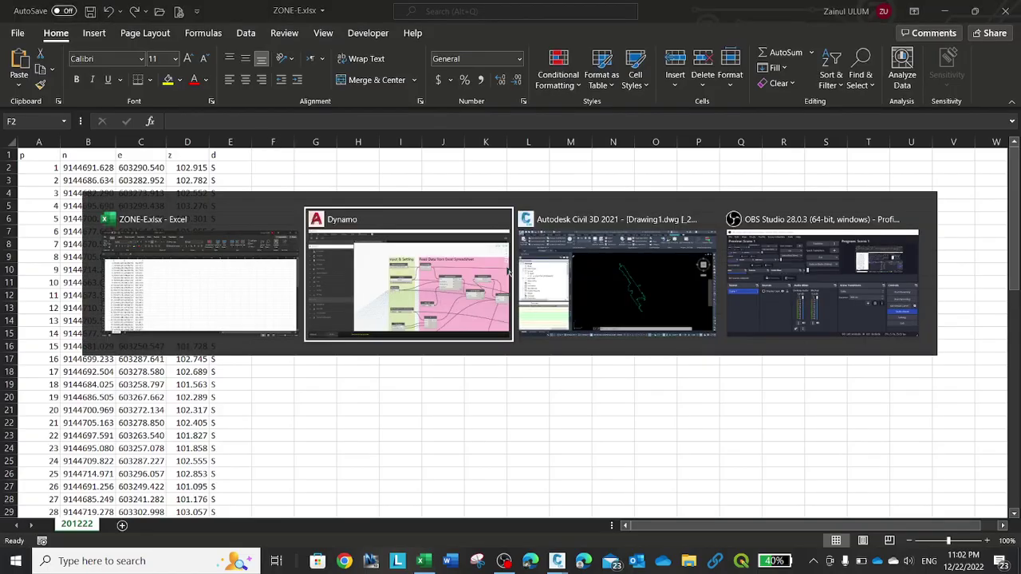
left_click(507, 272)
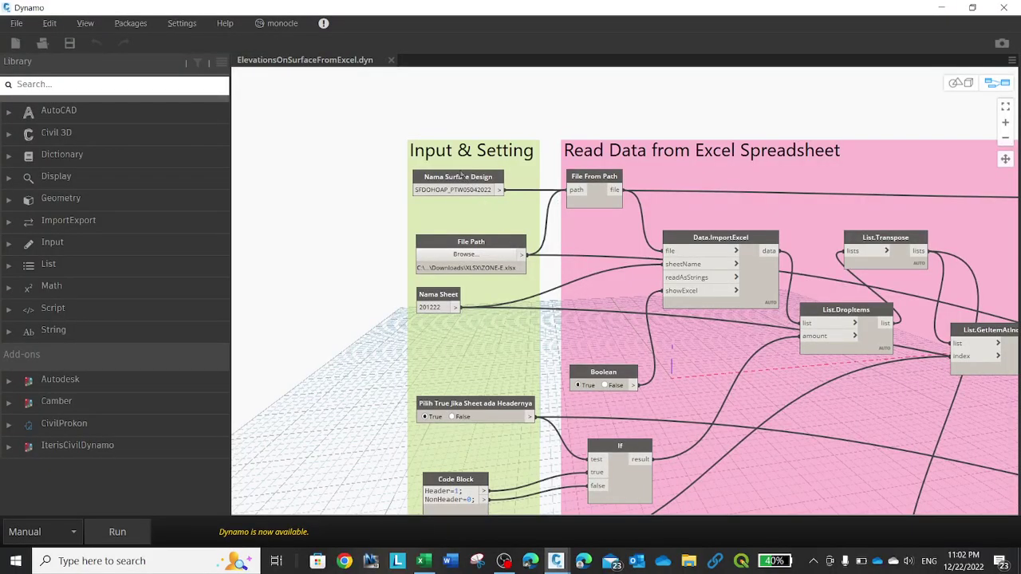
scroll(461, 174, "down", 5)
scroll(457, 435, "up", 5)
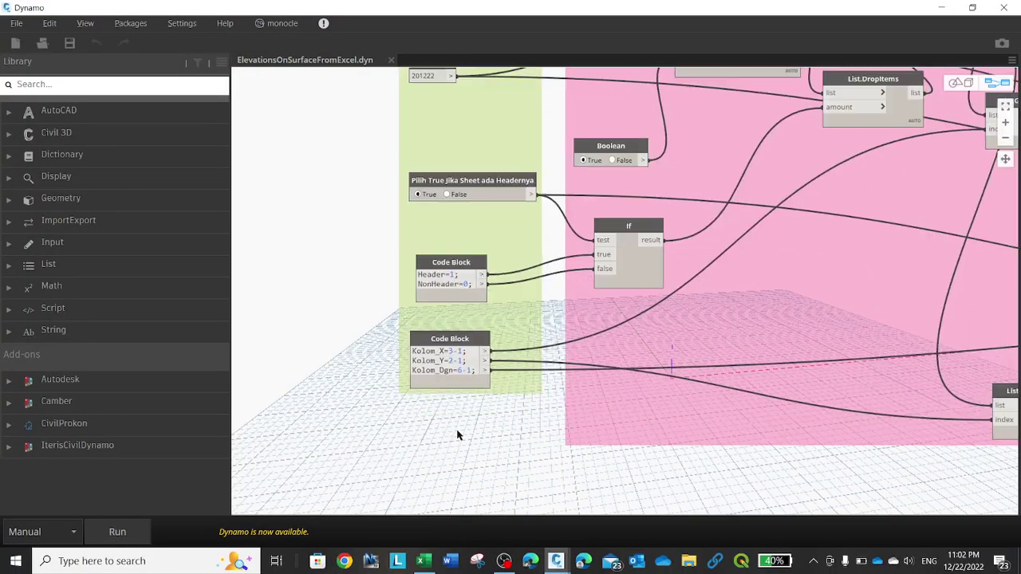
scroll(458, 435, "up", 3)
scroll(444, 399, "up", 2)
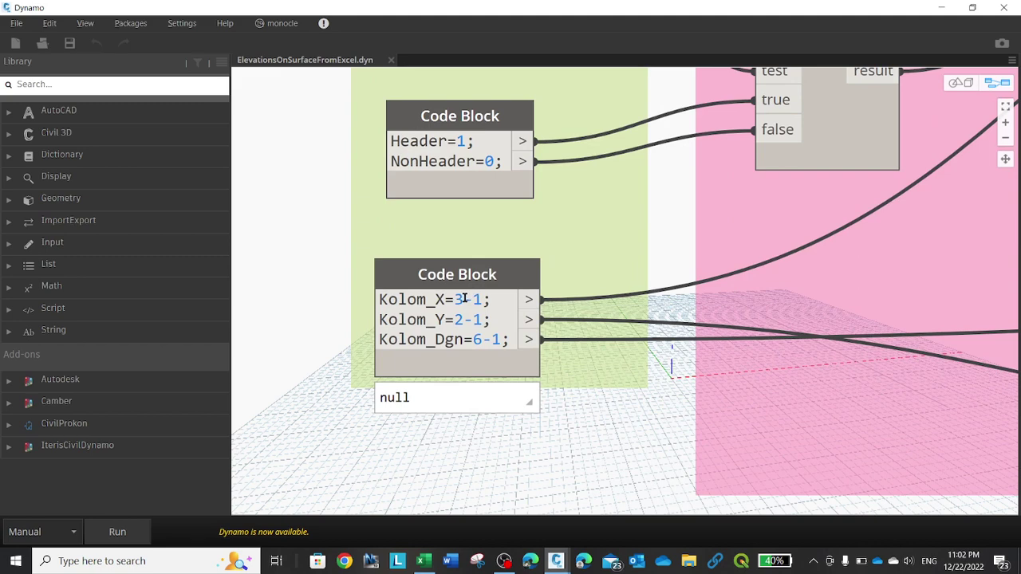
Check the point number, northing and easting columns in the ZONE-E sheet.
key("alt+Tab")
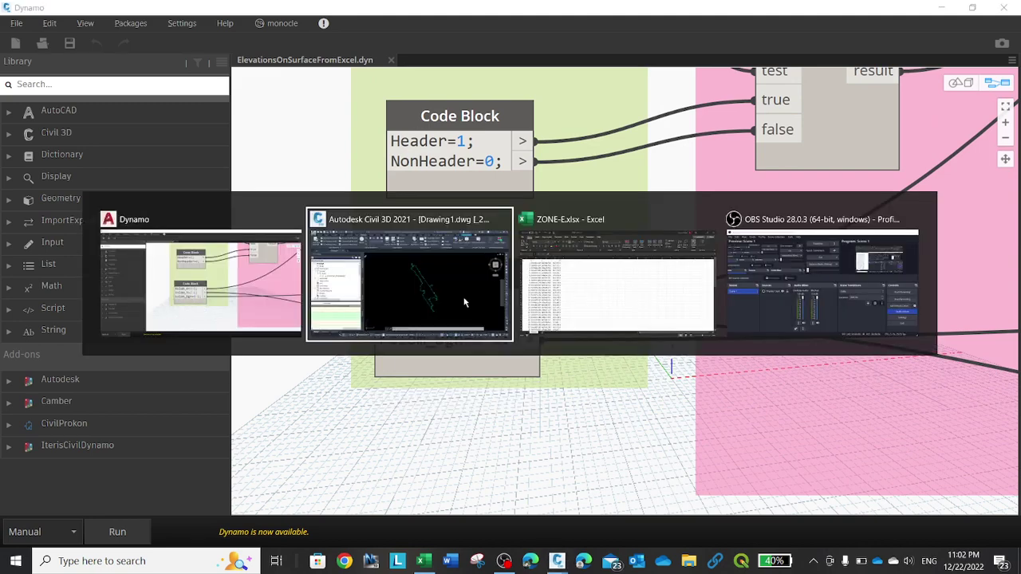
key("alt+Tab")
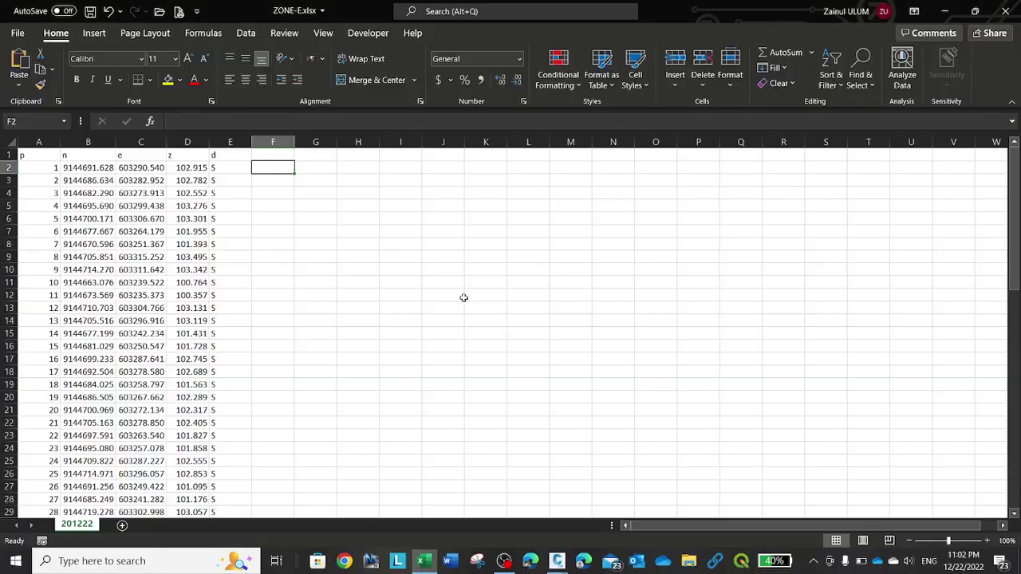
left_click(36, 168)
left_click(79, 172)
left_click(141, 169)
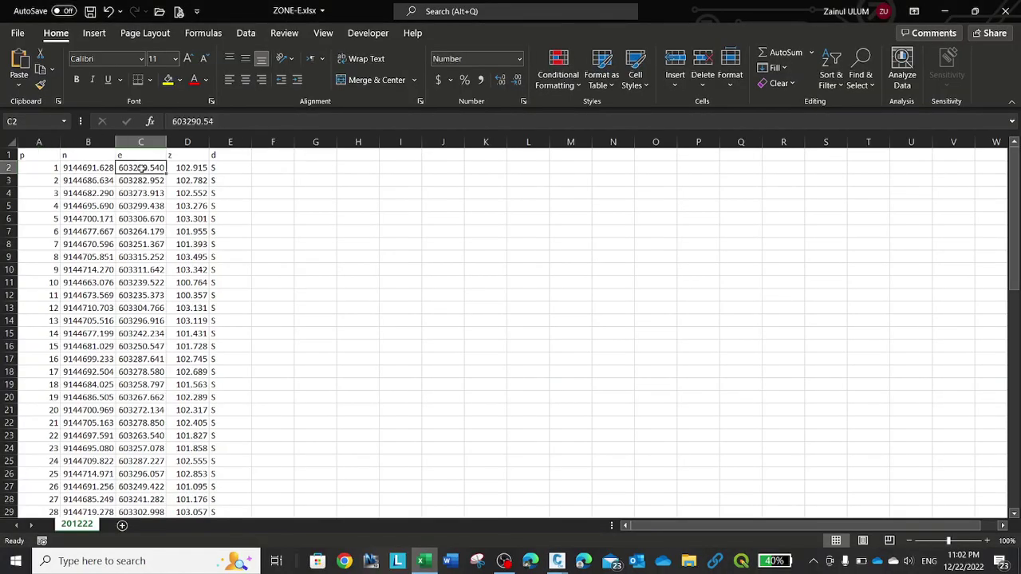
key("alt+Tab")
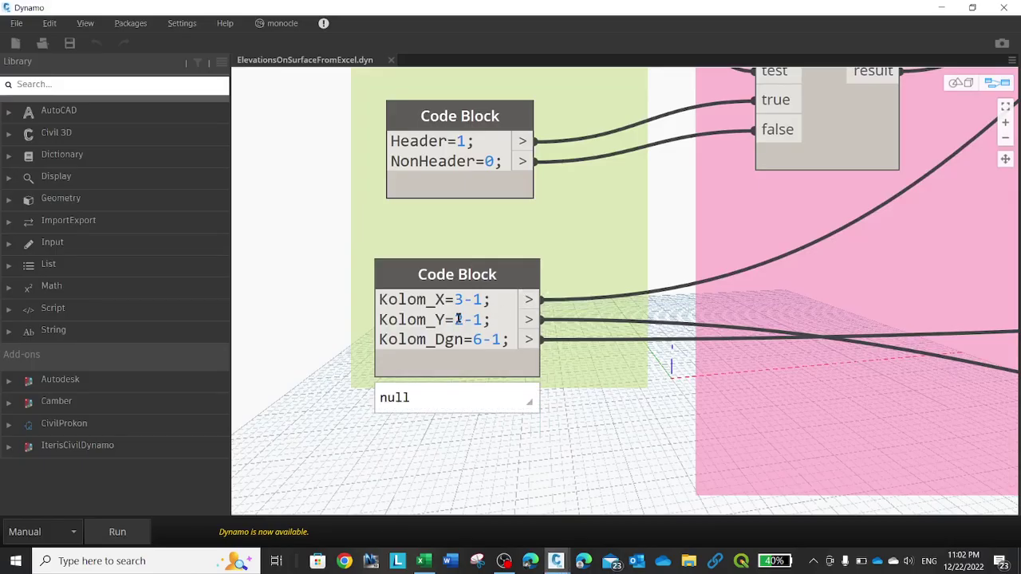
Inspect the code block's Kolom_Y and Kolom_Dgn values against the spreadsheet layout.
left_click(460, 319)
double_click(459, 319)
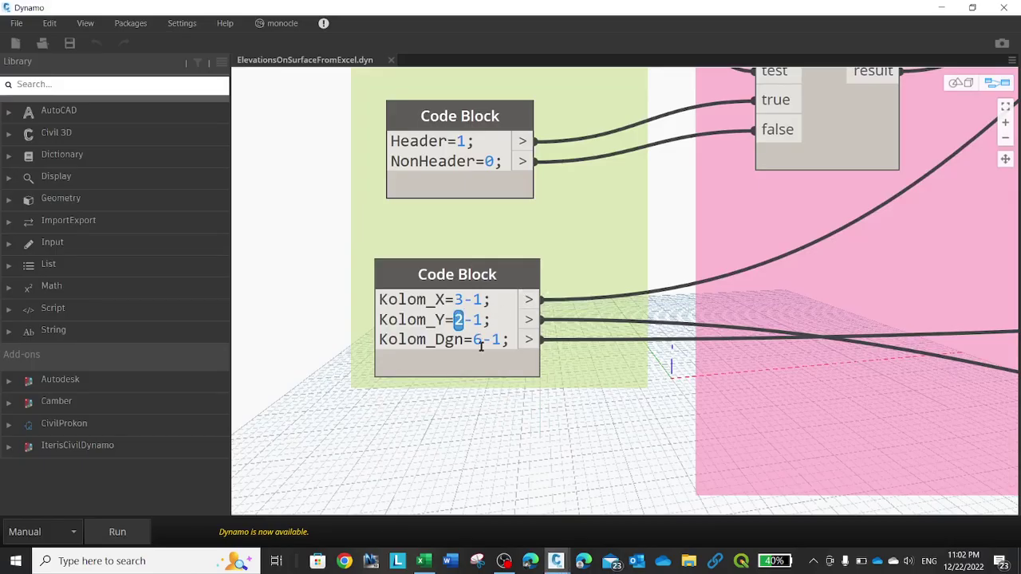
key("alt+Tab")
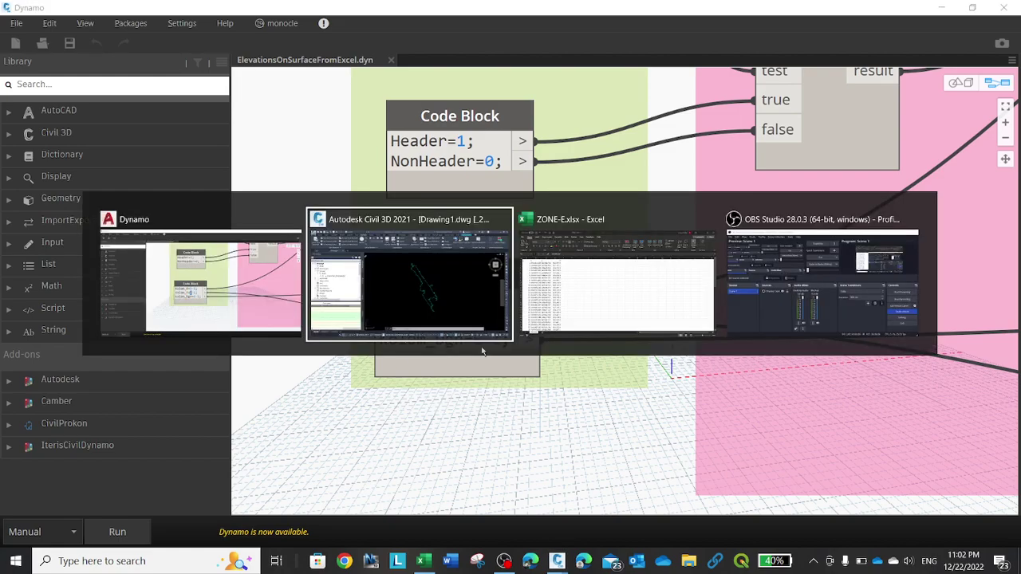
key("alt+Tab")
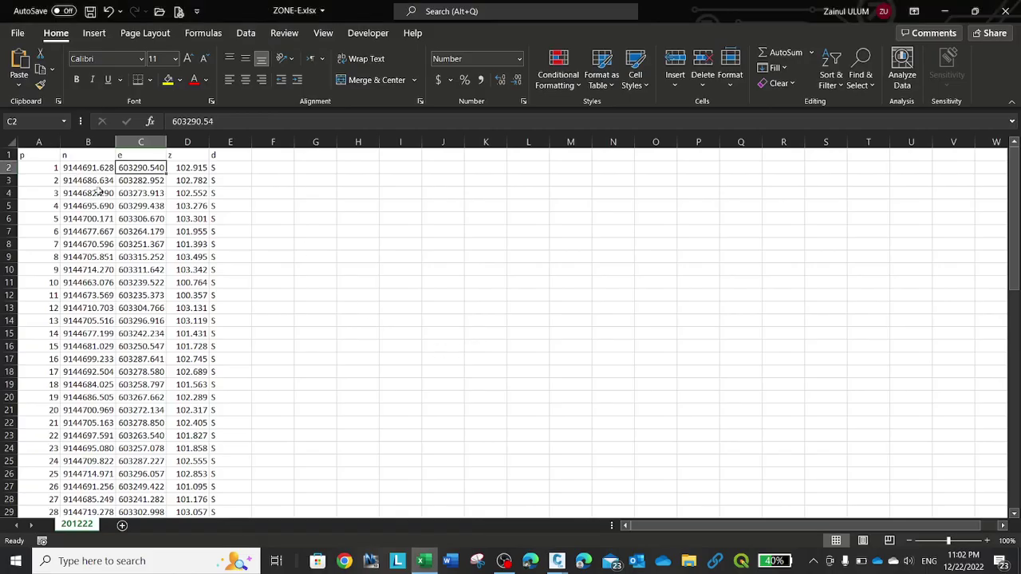
key("alt+Tab")
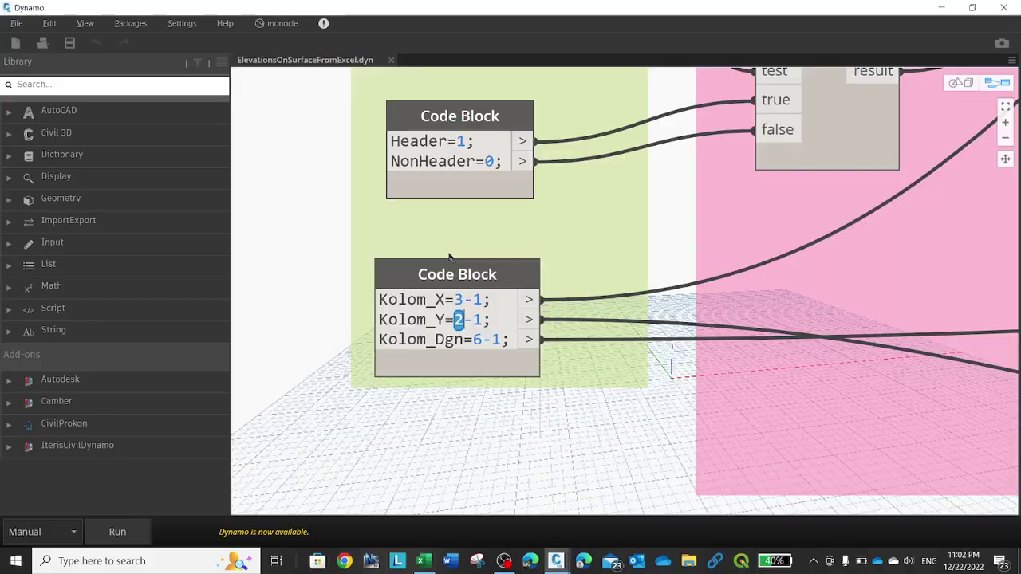
left_click(445, 339)
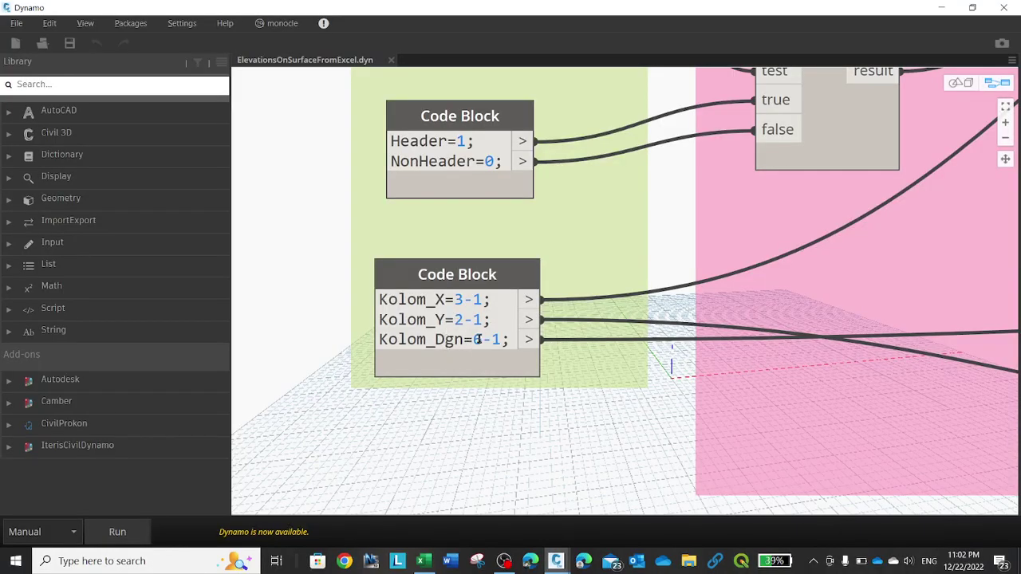
Verify columns A–E and empty column F in row 2, then save and close ZONE-E.xlsx.
key("alt+Tab")
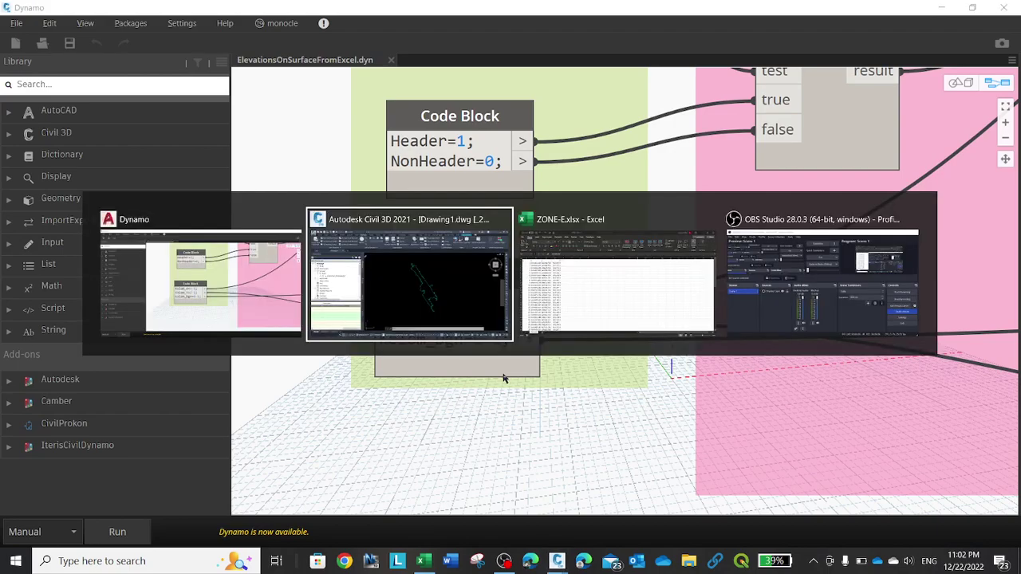
key("Tab")
left_click(265, 167)
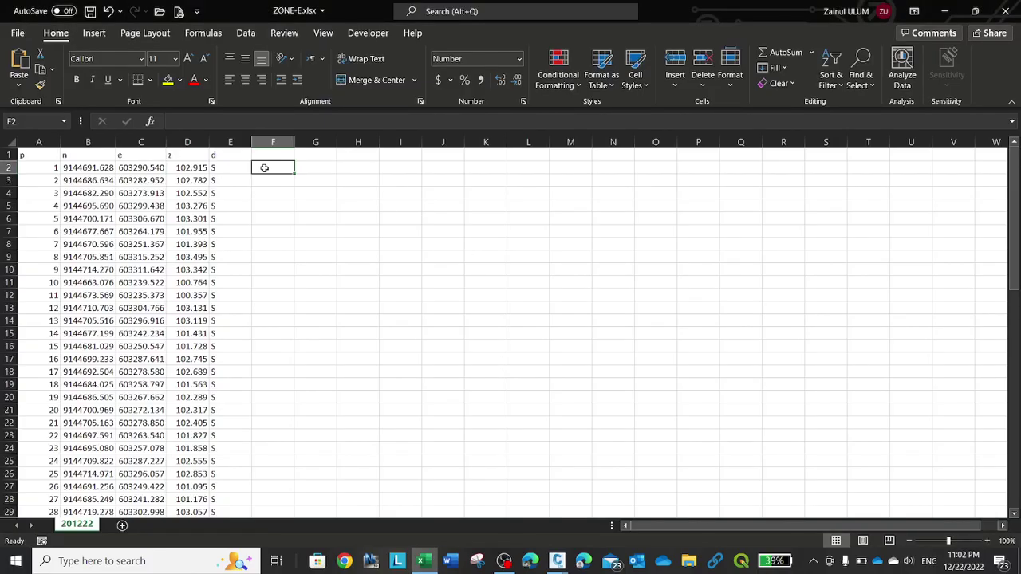
left_click(39, 164)
left_click(72, 166)
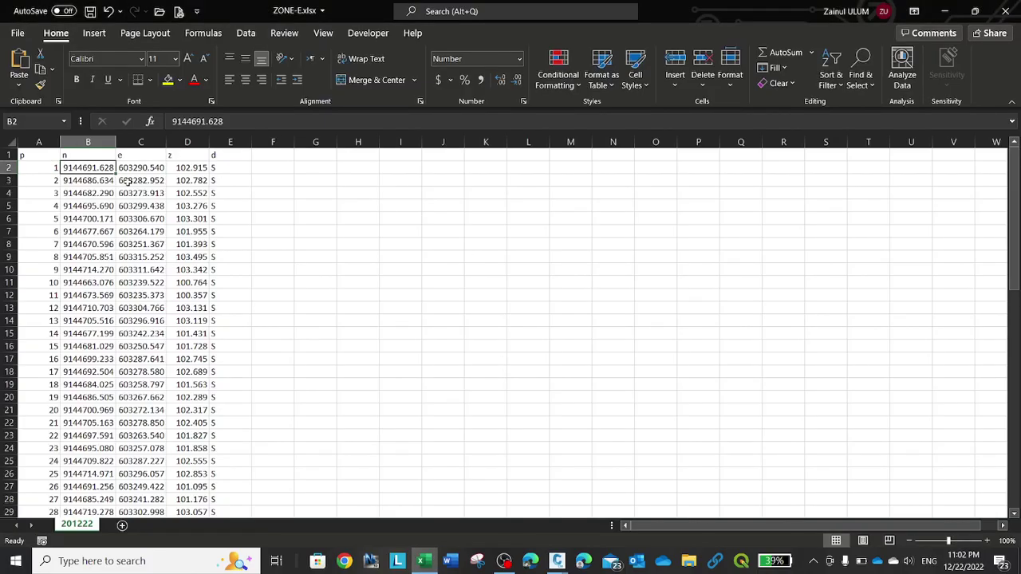
left_click(137, 168)
left_click(191, 167)
left_click(215, 167)
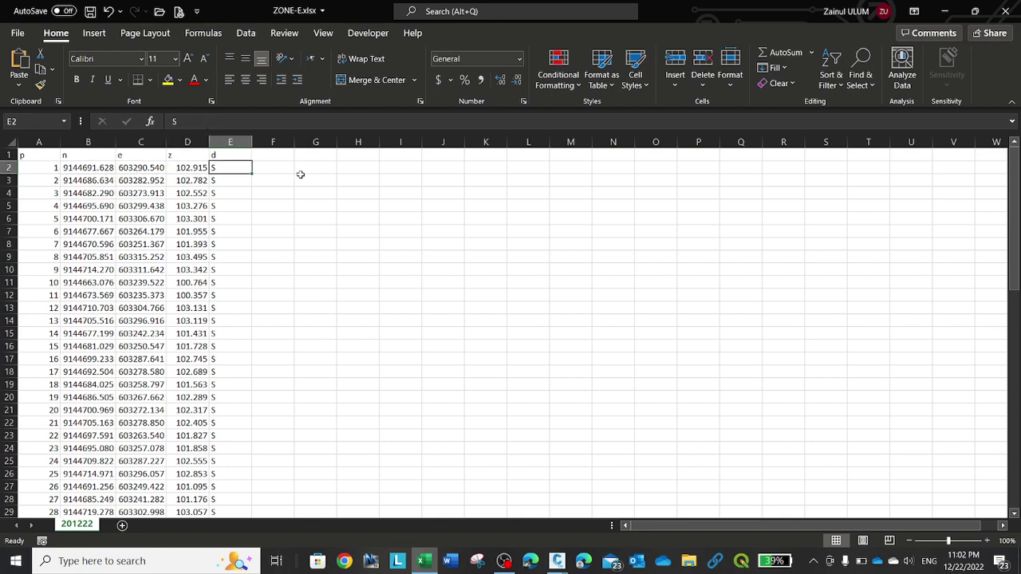
left_click(280, 170)
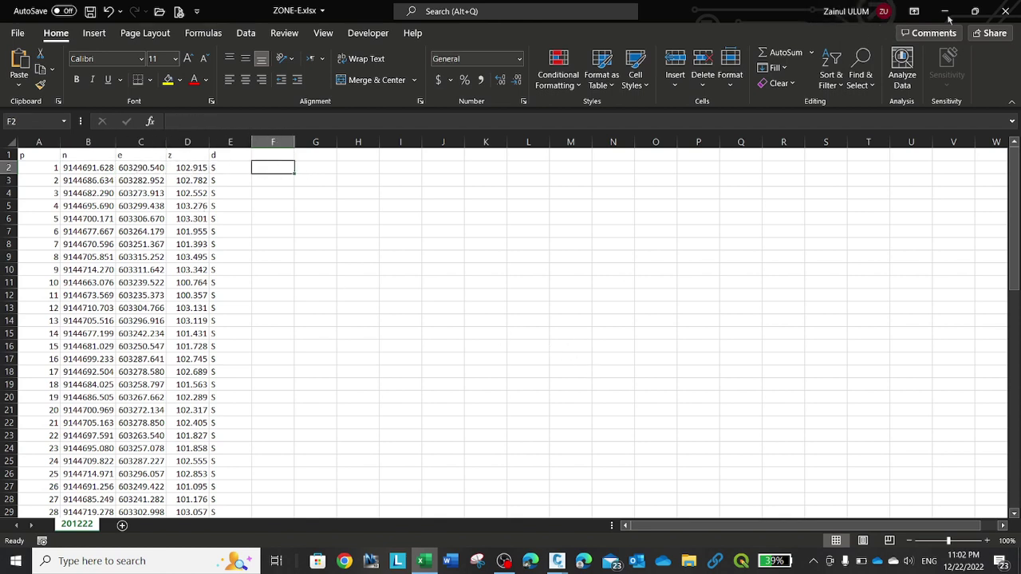
left_click(1006, 11)
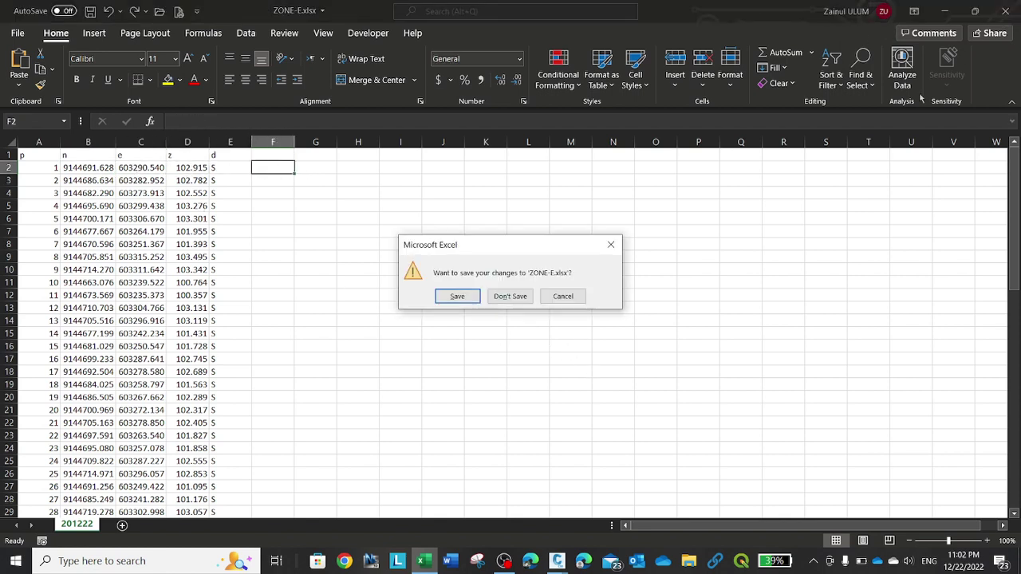
left_click(457, 296)
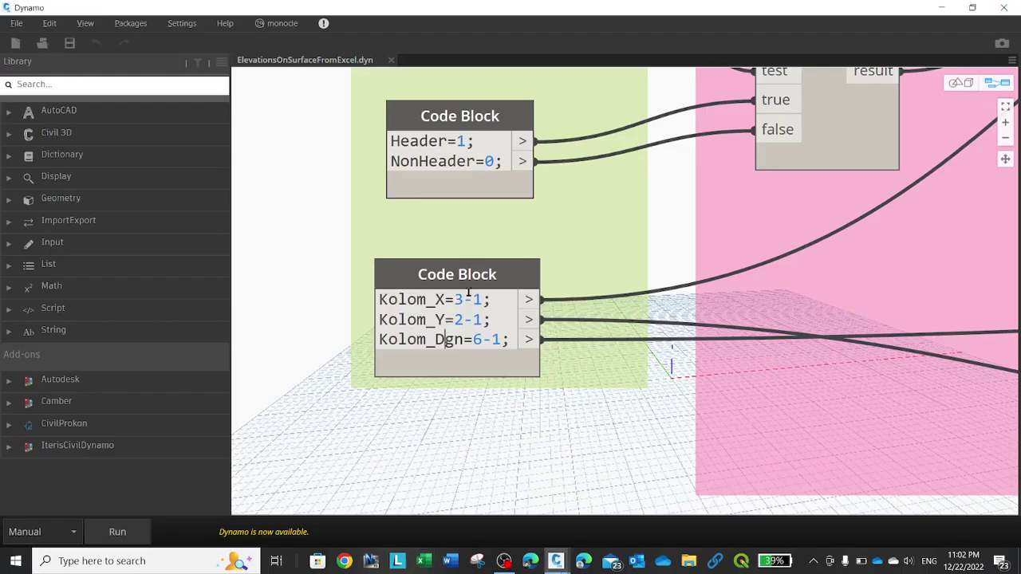
scroll(558, 420, "up", 2)
scroll(558, 419, "down", 3)
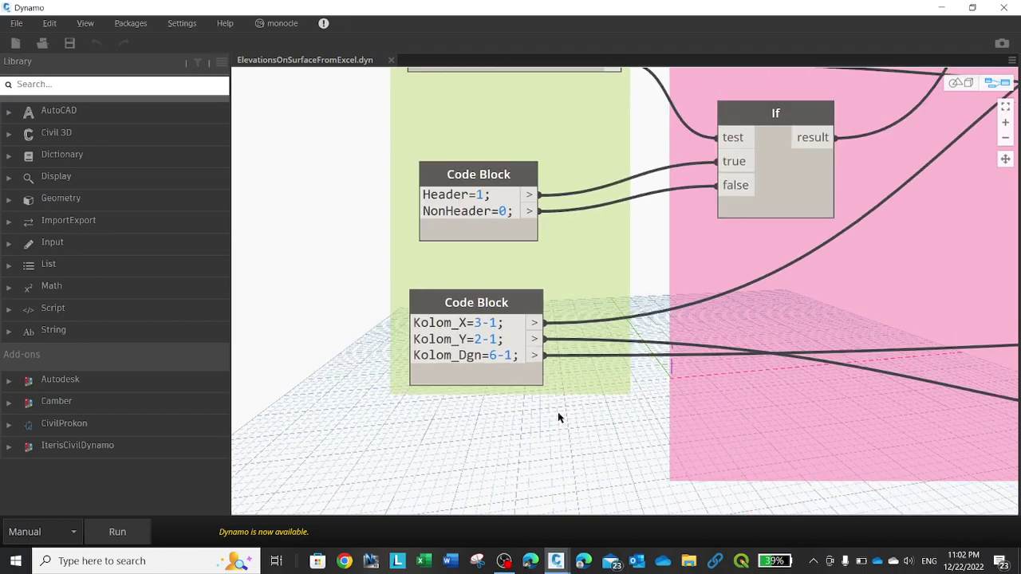
scroll(557, 412, "down", 3)
middle_click_drag(579, 281, 565, 321)
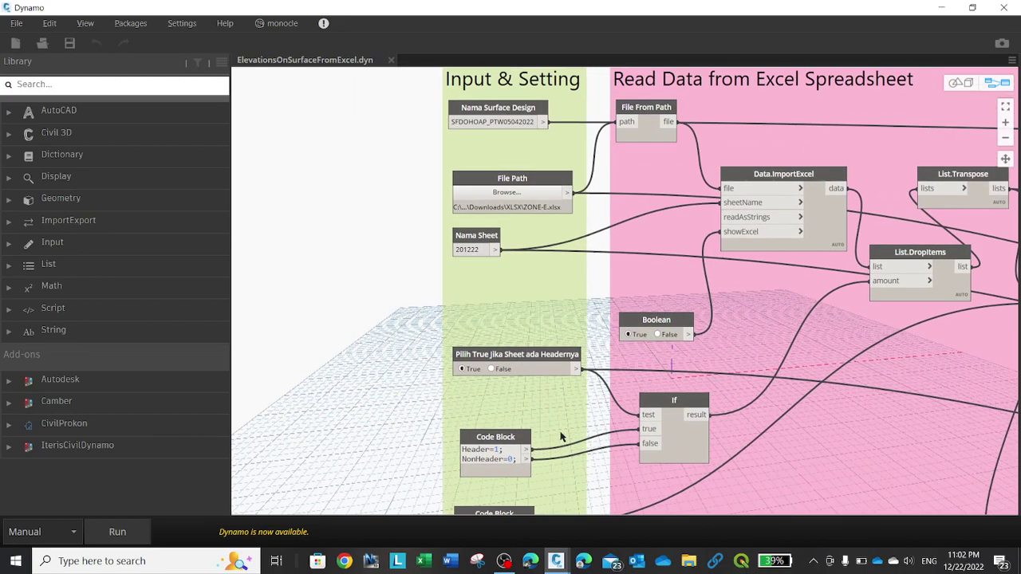
scroll(509, 190, "up", 2)
scroll(506, 168, "up", 2)
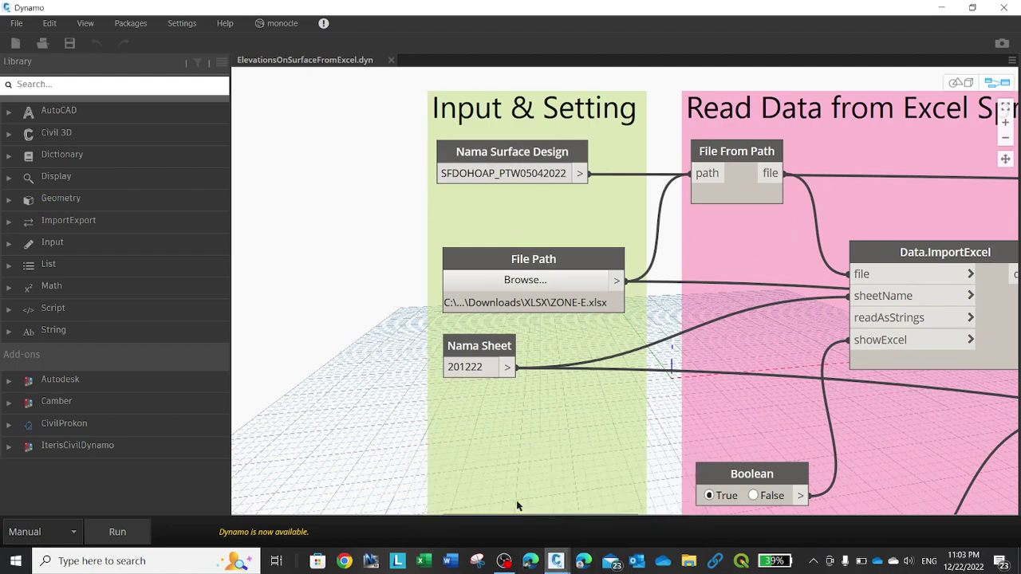
key("alt+Tab")
key("Escape")
Resize Dynamo so the Civil 3D drawing is visible and active beside it.
left_click(974, 9)
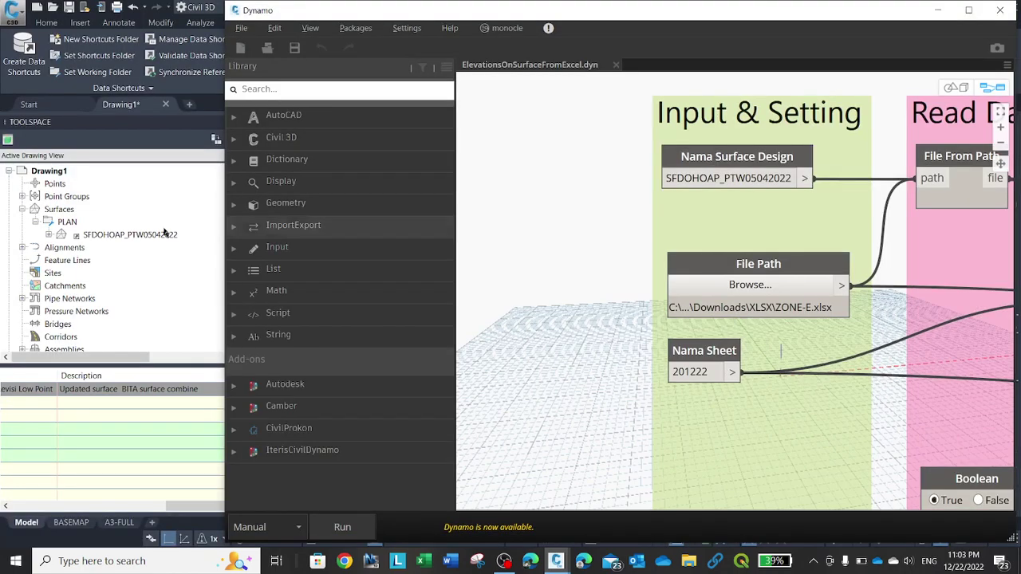
left_click(119, 389)
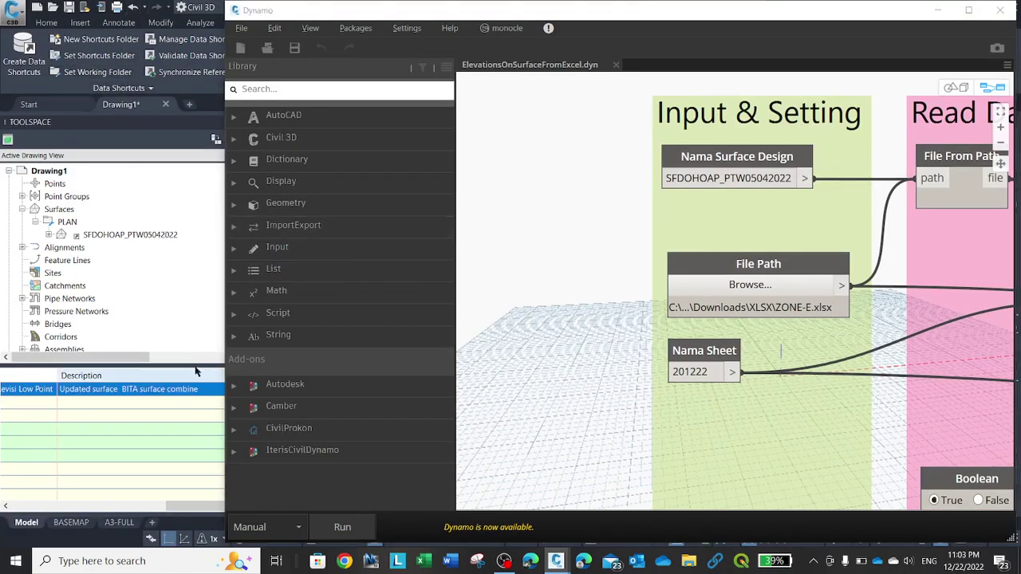
key("alt+Tab")
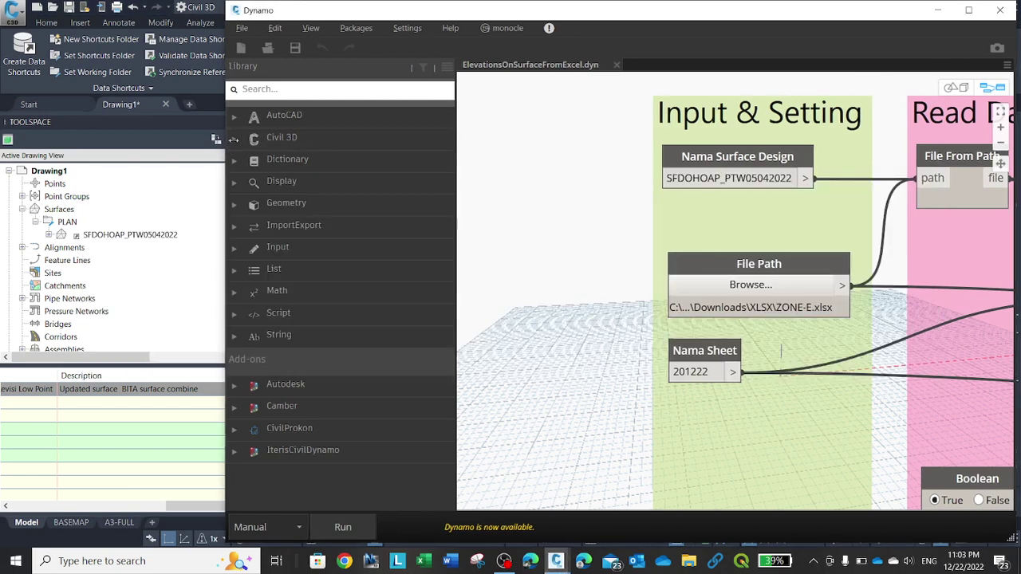
left_click_drag(228, 147, 478, 146)
left_click(355, 221)
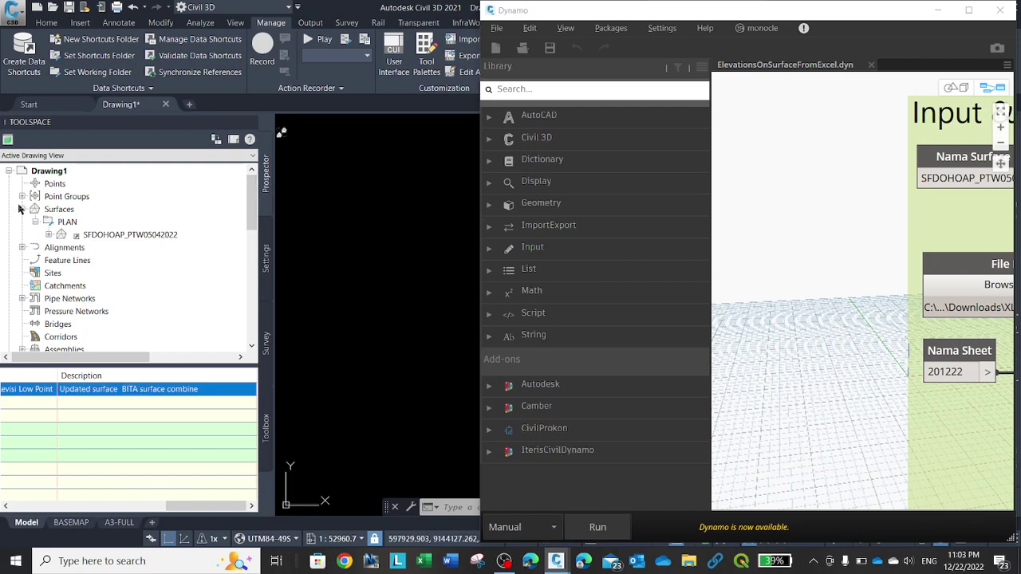
Copy the name SFDOHOAP_PTW05042022 from the design surface's Surface Properties.
left_click(141, 237)
right_click(141, 236)
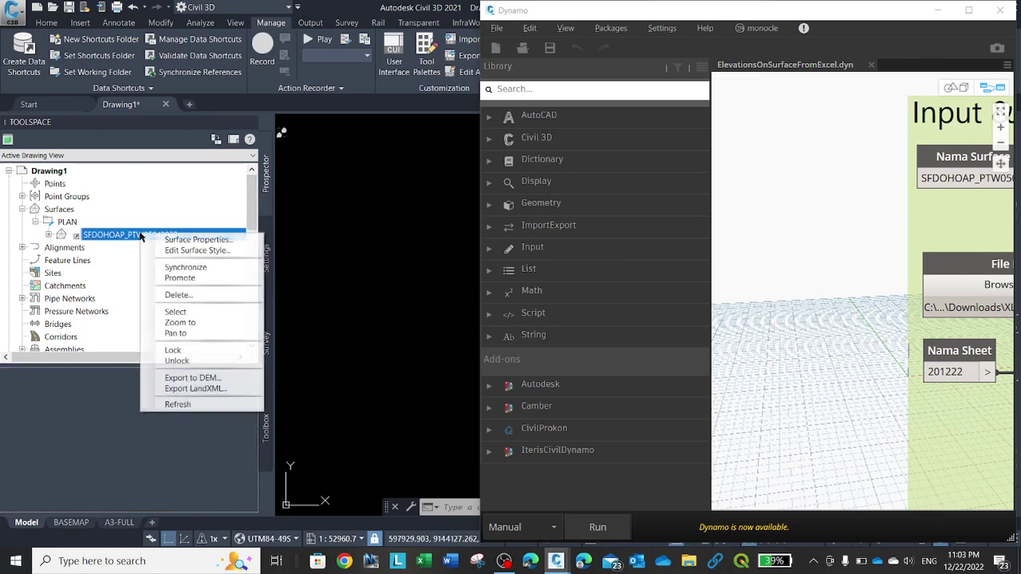
left_click(196, 239)
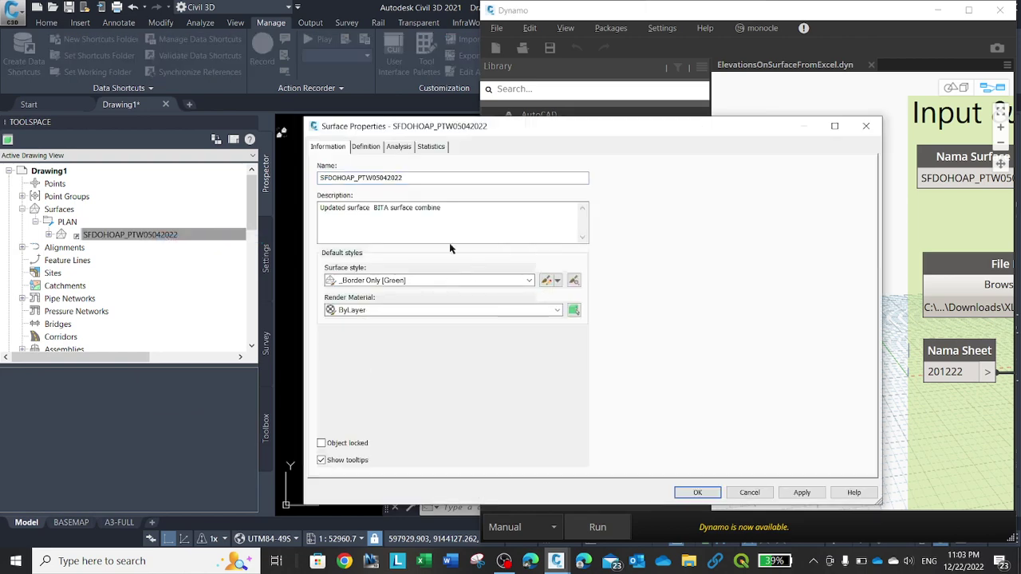
right_click(375, 179)
left_click(403, 215)
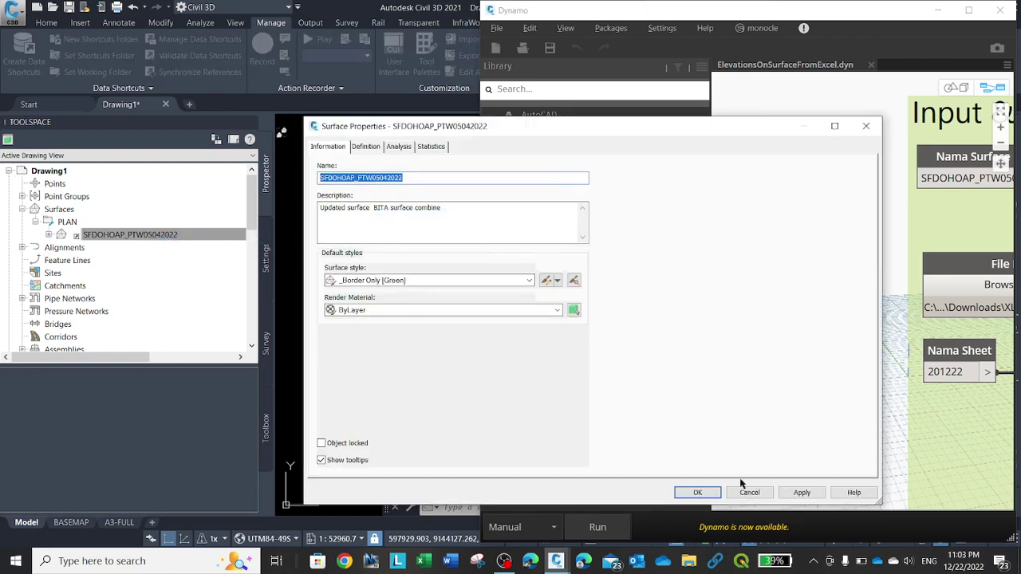
left_click(698, 492)
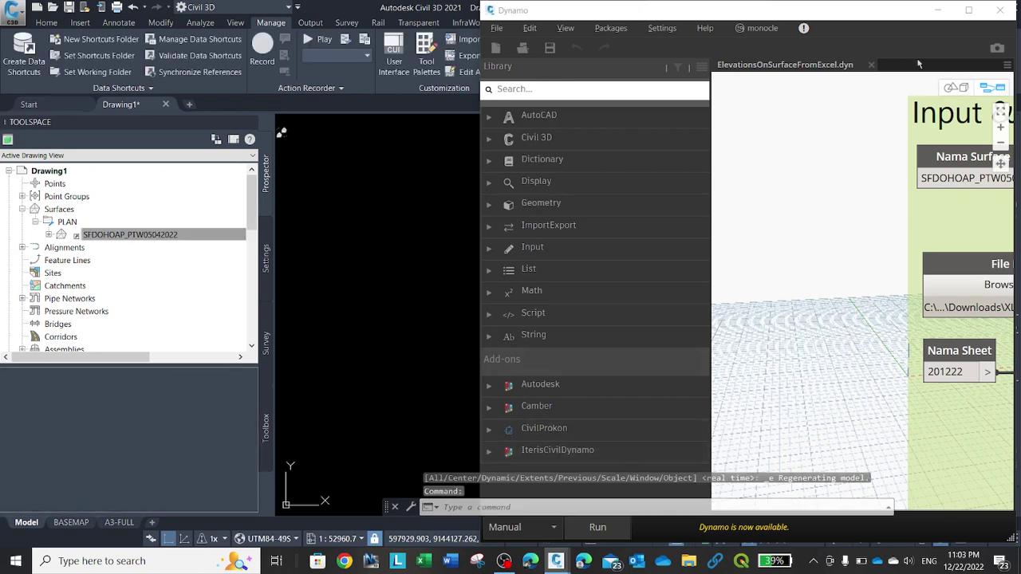
Restore the Dynamo window to full screen.
left_click_drag(686, 13, 359, 47)
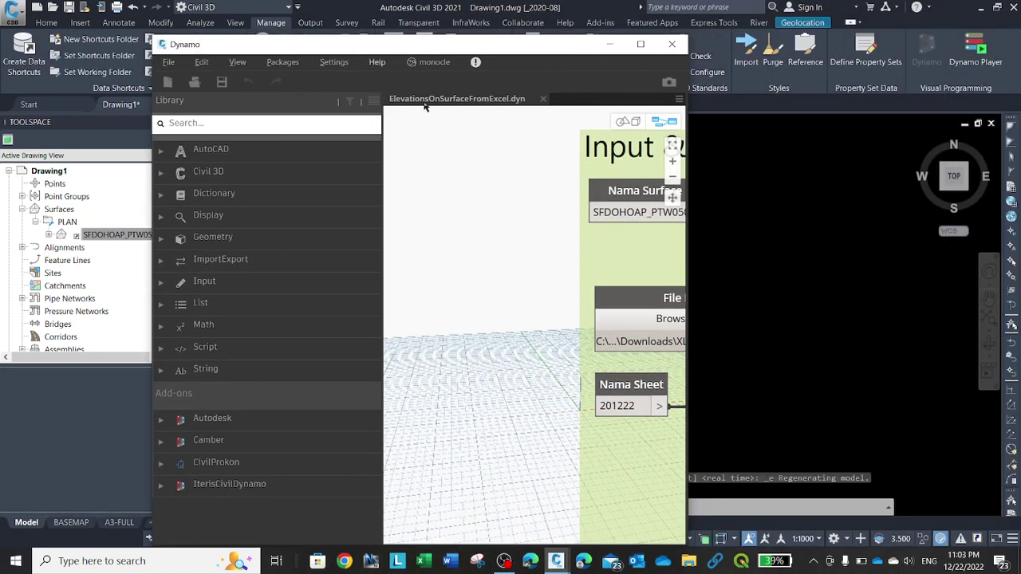
left_click(684, 156)
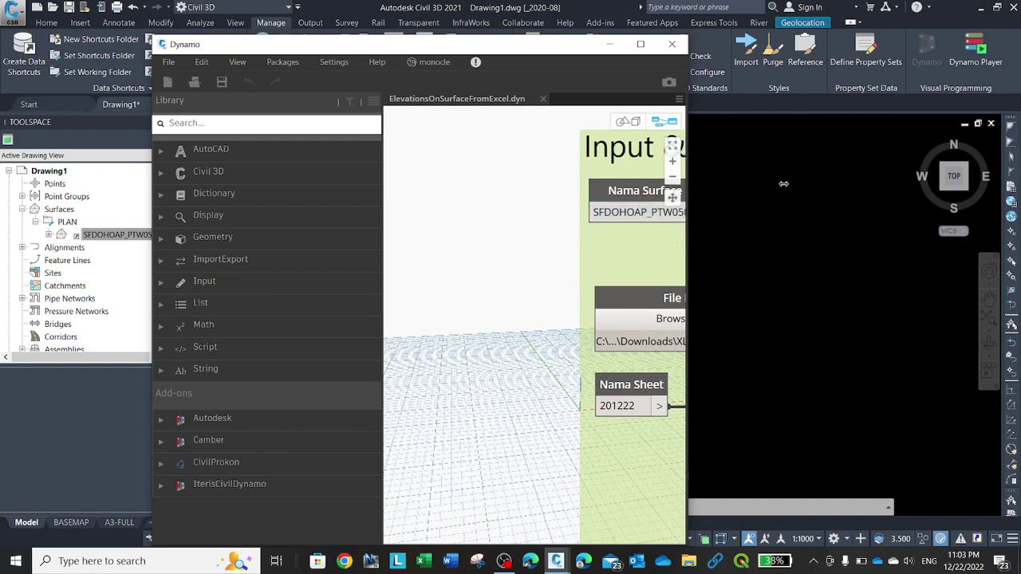
left_click(639, 44)
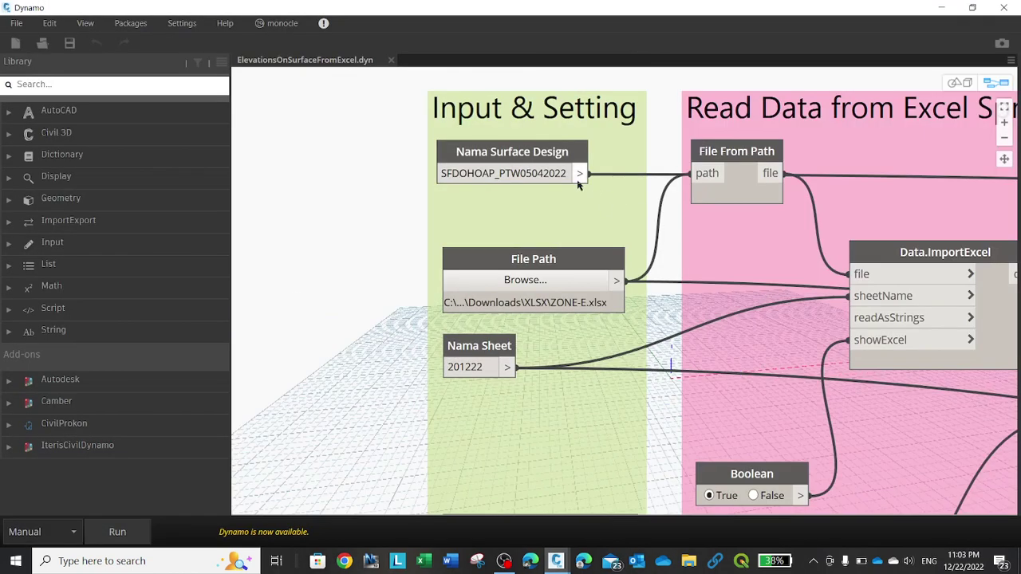
Paste SFDOHOAP_PTW05042022 into the Nama Surface Design input node.
double_click(548, 174)
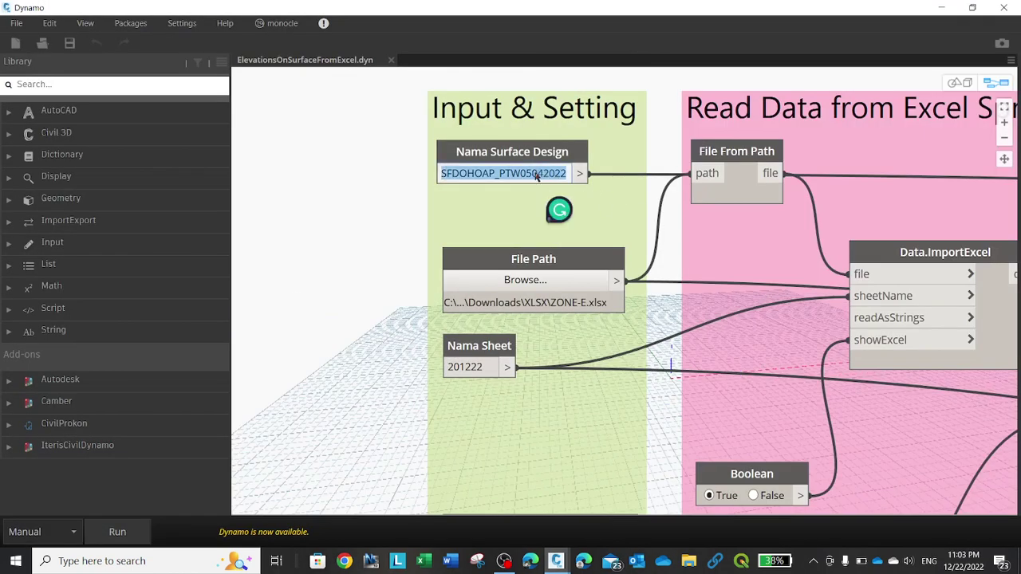
right_click(536, 175)
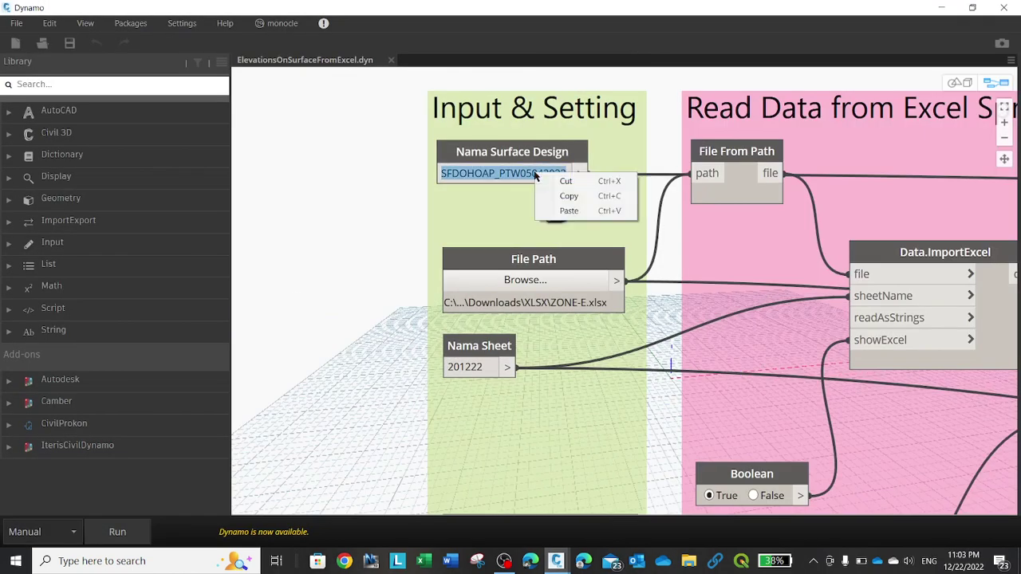
left_click(578, 213)
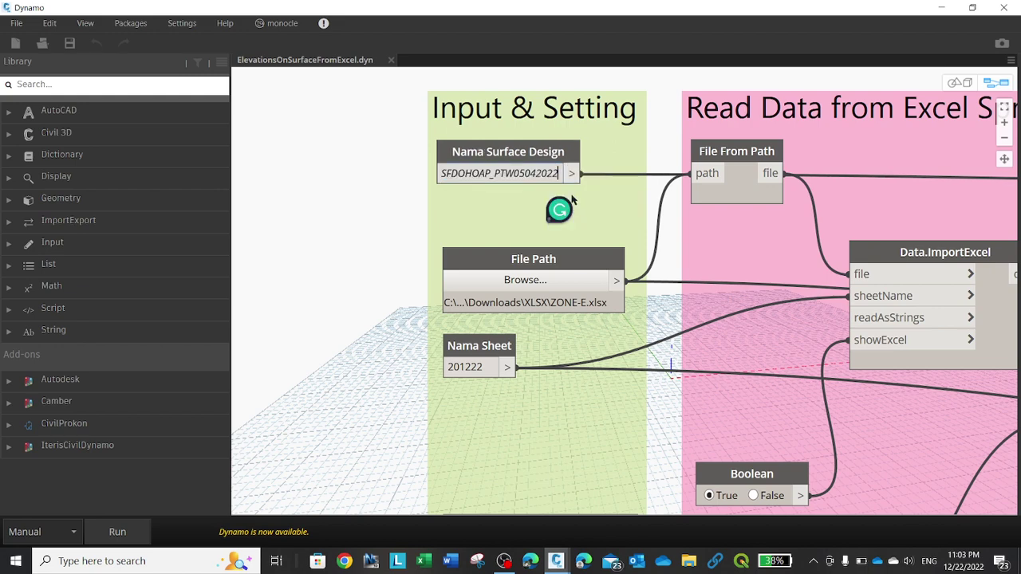
left_click(559, 327)
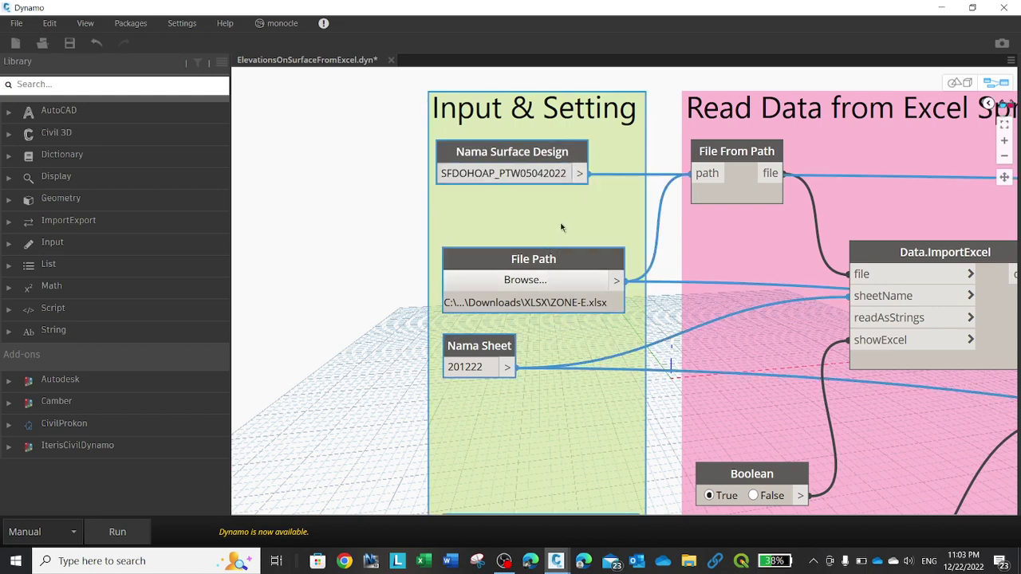
Set the File Path input to ZONE-E.xlsx in the Downloads\XLSX folder.
left_click(544, 282)
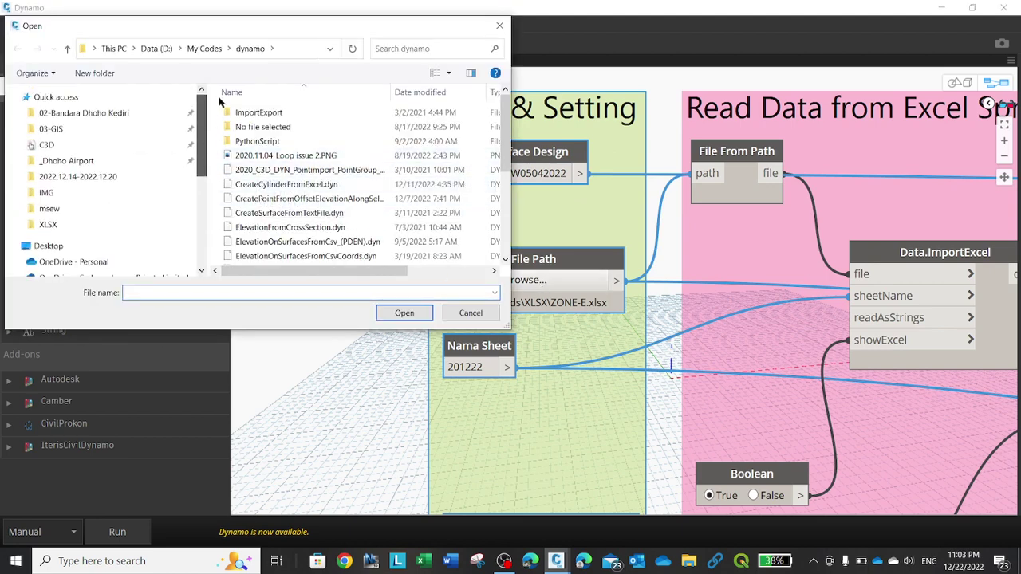
scroll(191, 157, "up", 1)
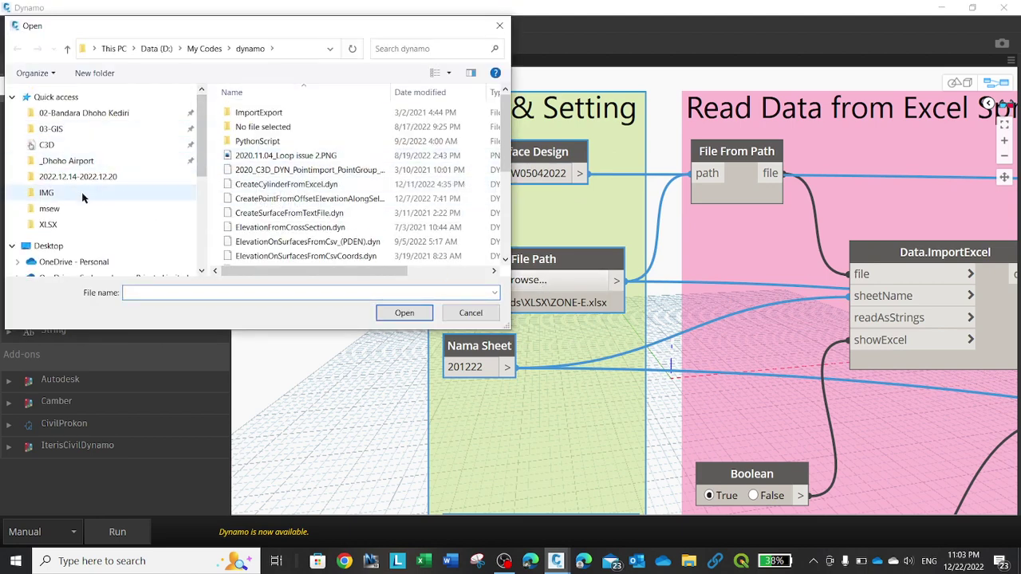
scroll(201, 143, "down", 1)
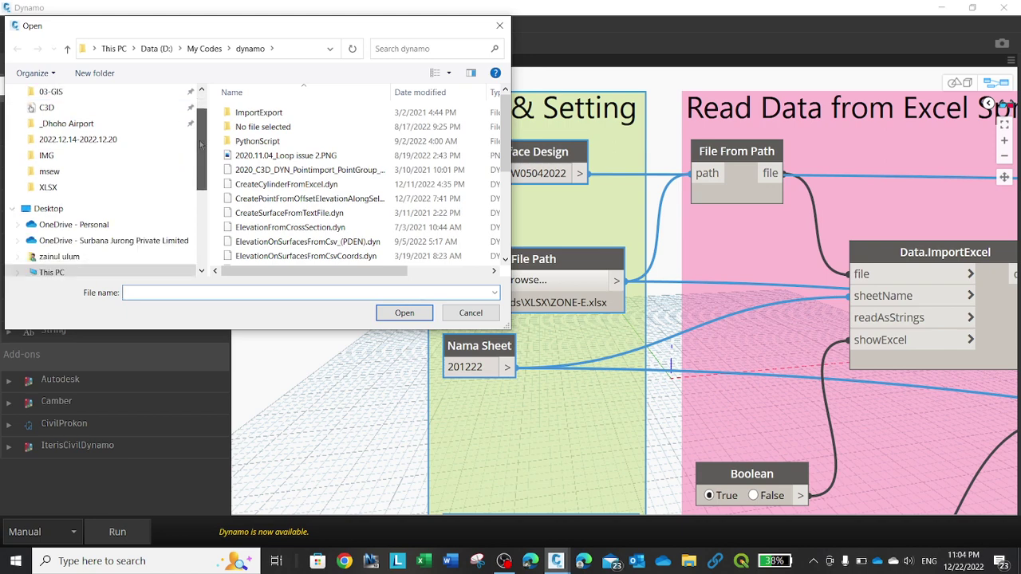
left_click_drag(201, 143, 189, 211)
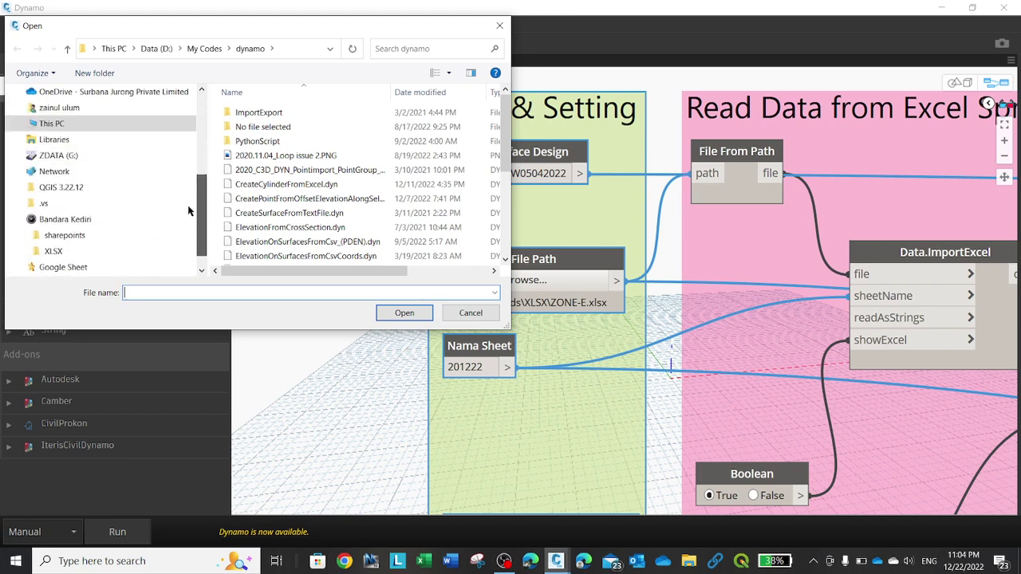
mouse_move(51, 123)
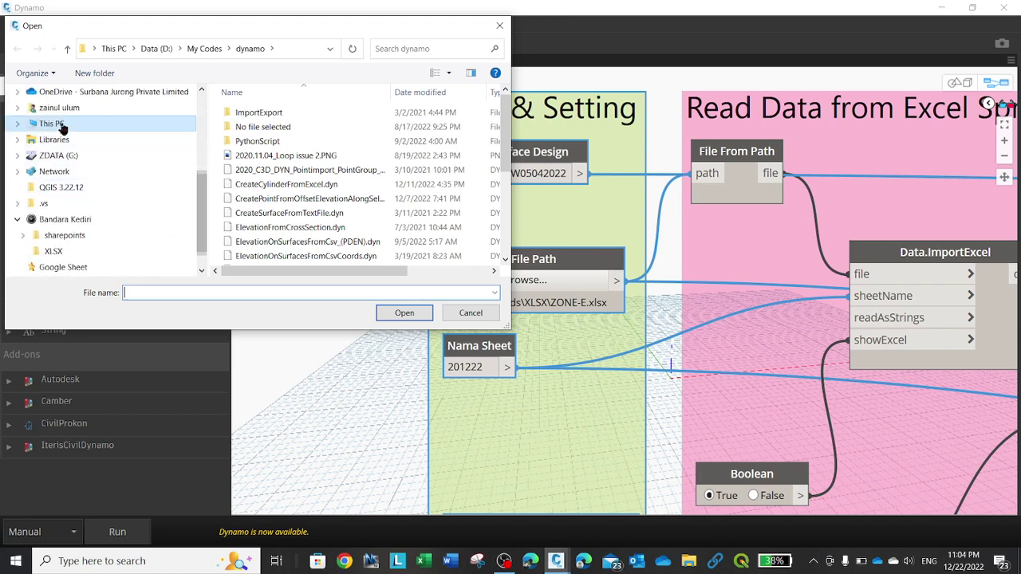
left_click(16, 126)
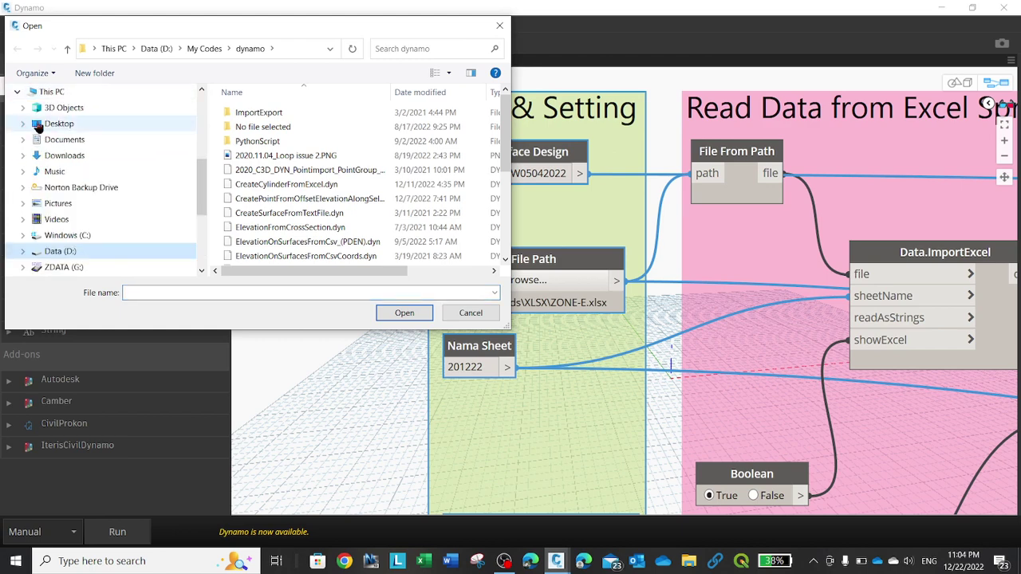
left_click(49, 159)
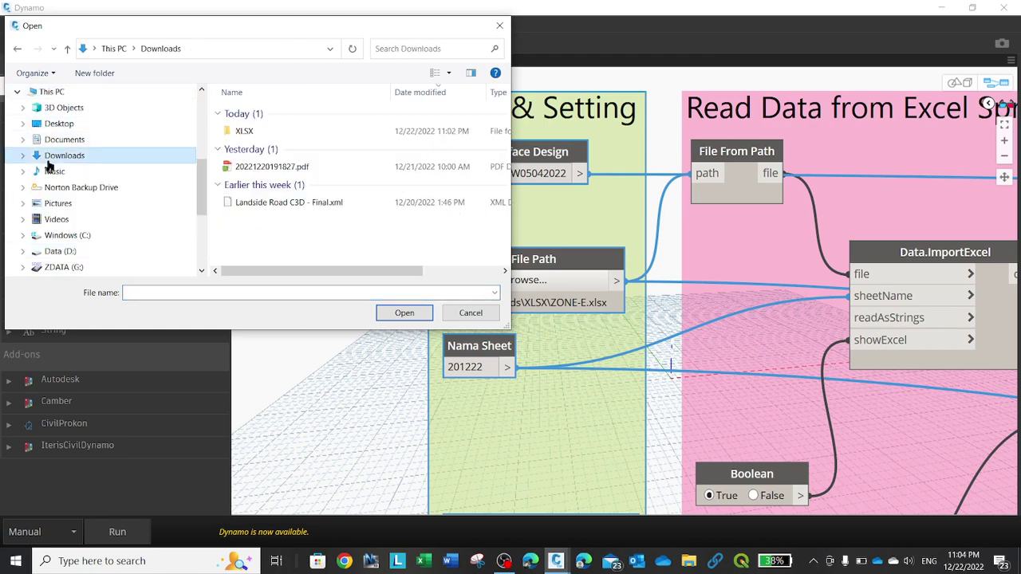
double_click(244, 130)
left_click(258, 117)
left_click(403, 312)
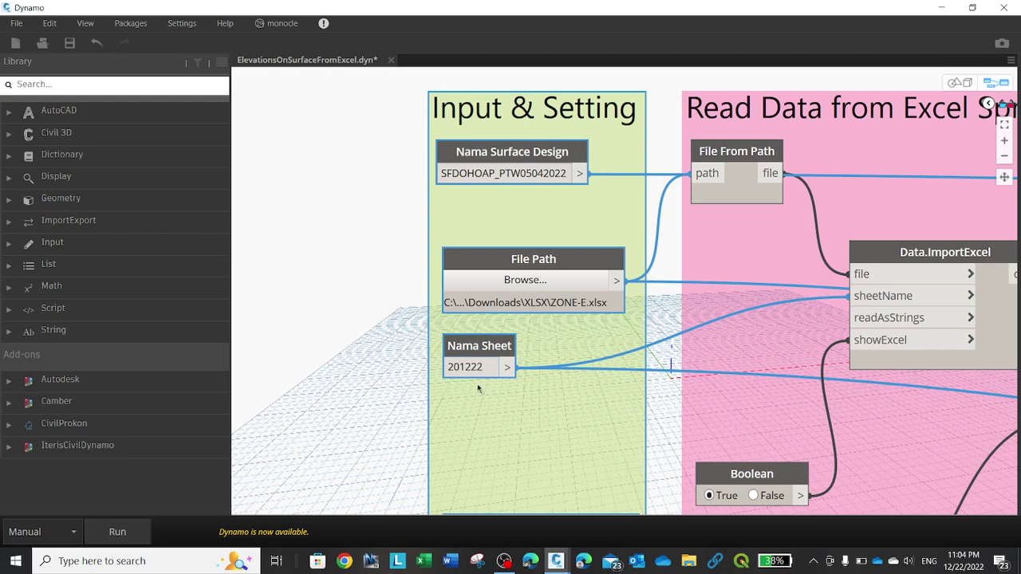
left_click(424, 561)
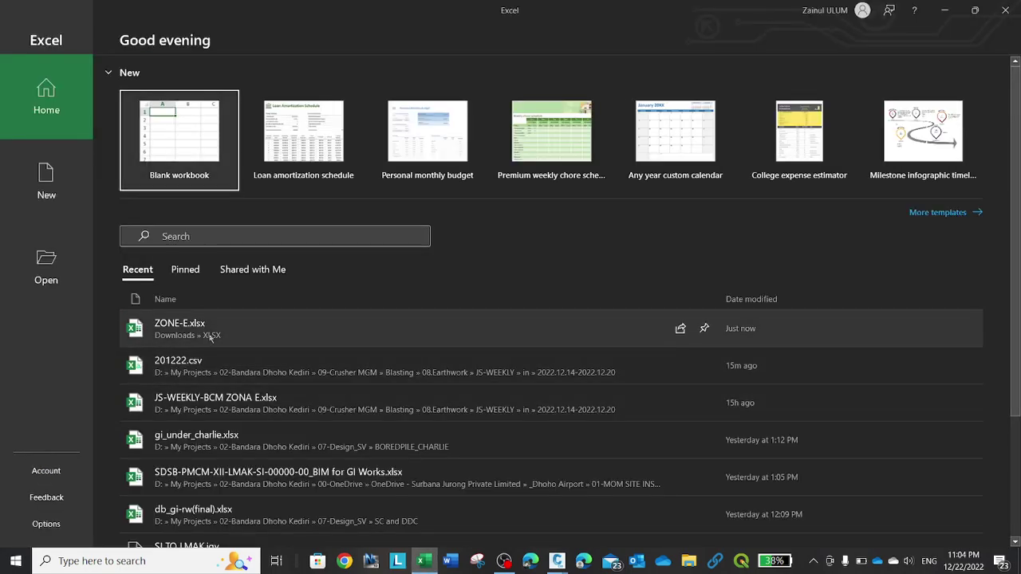
left_click(211, 336)
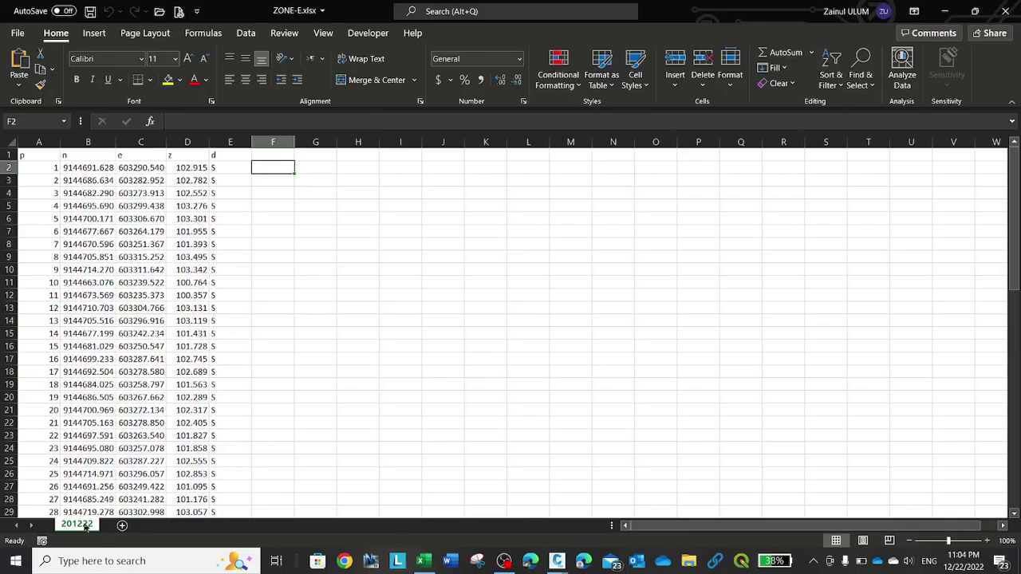
double_click(82, 527)
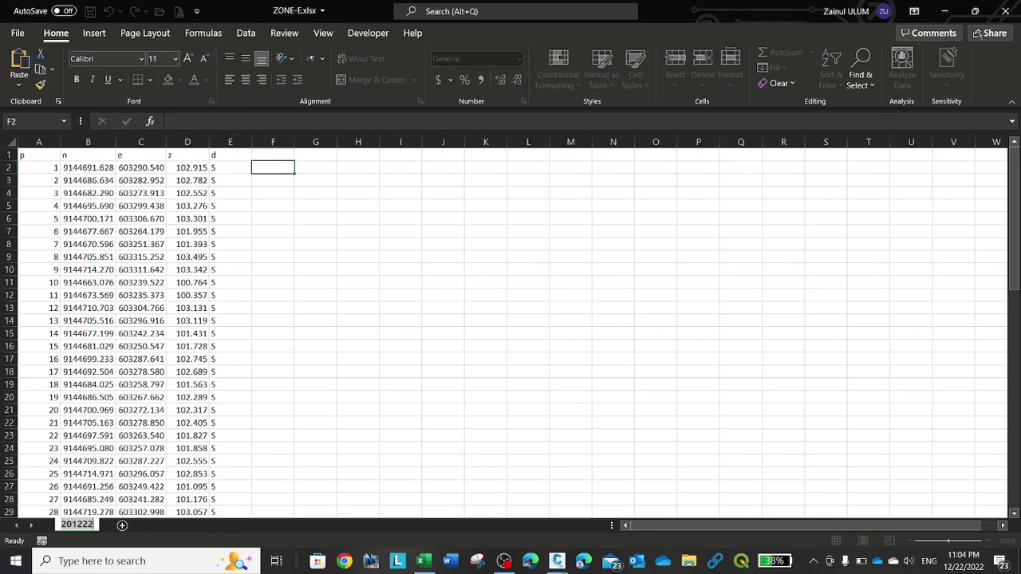
left_click(1005, 11)
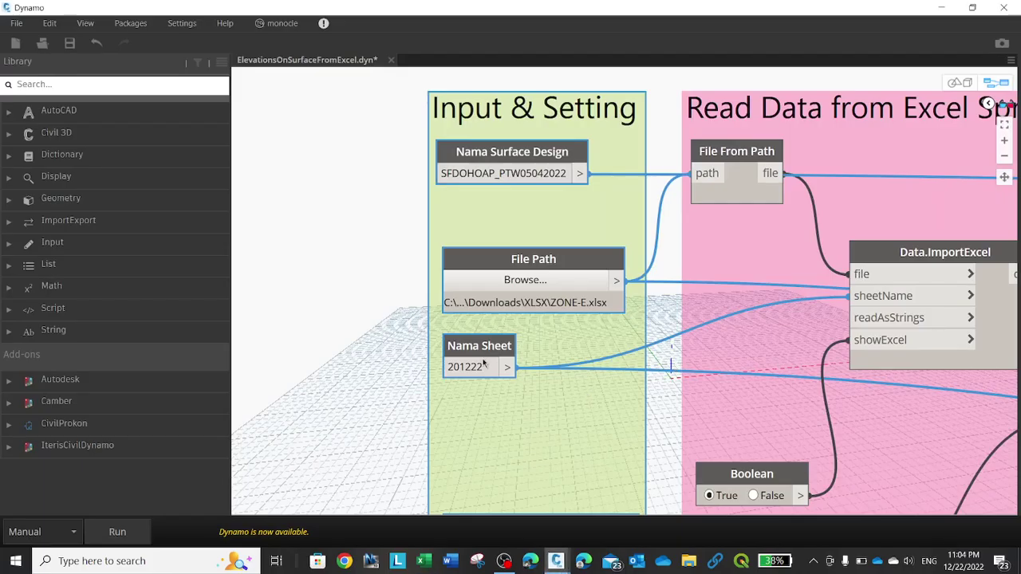
double_click(480, 366)
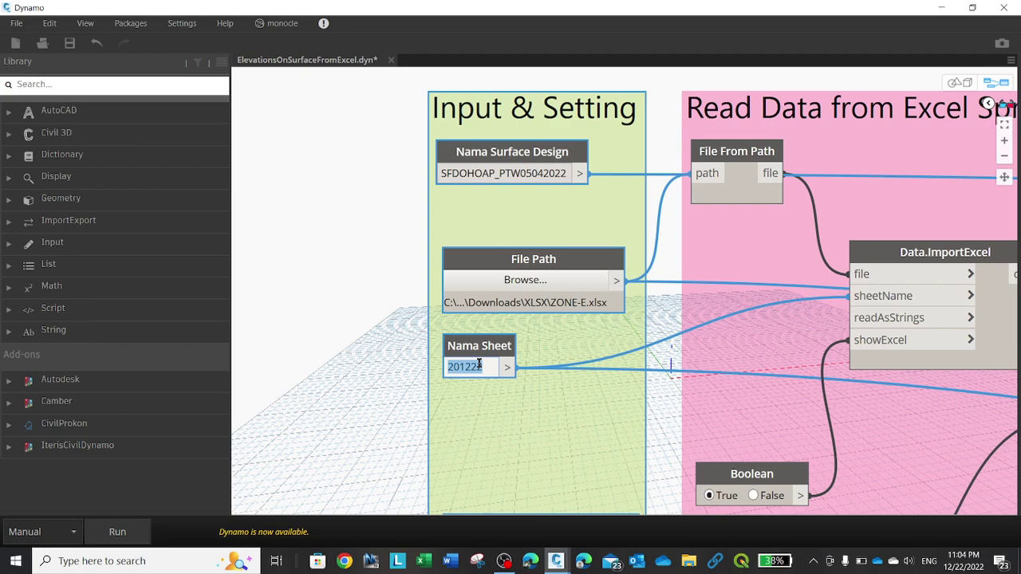
left_click(480, 366)
scroll(493, 316, "down", 1)
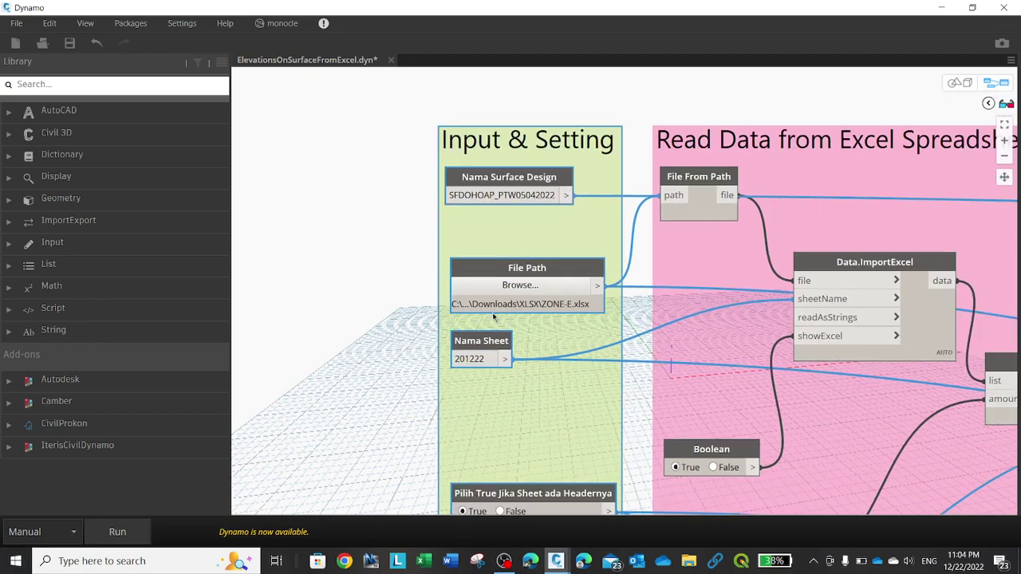
scroll(493, 317, "down", 2)
scroll(739, 434, "up", 2)
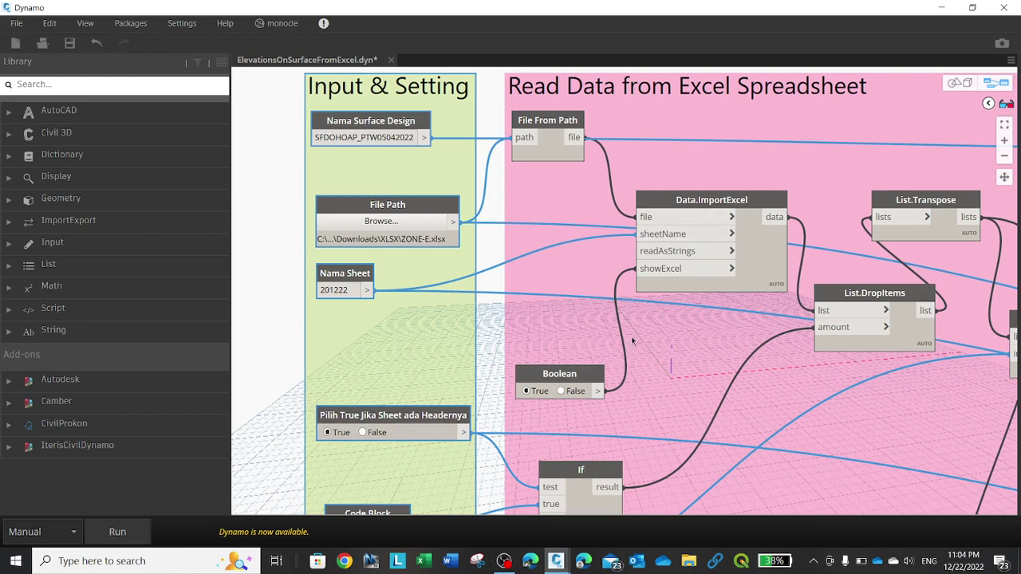
scroll(529, 230, "down", 2)
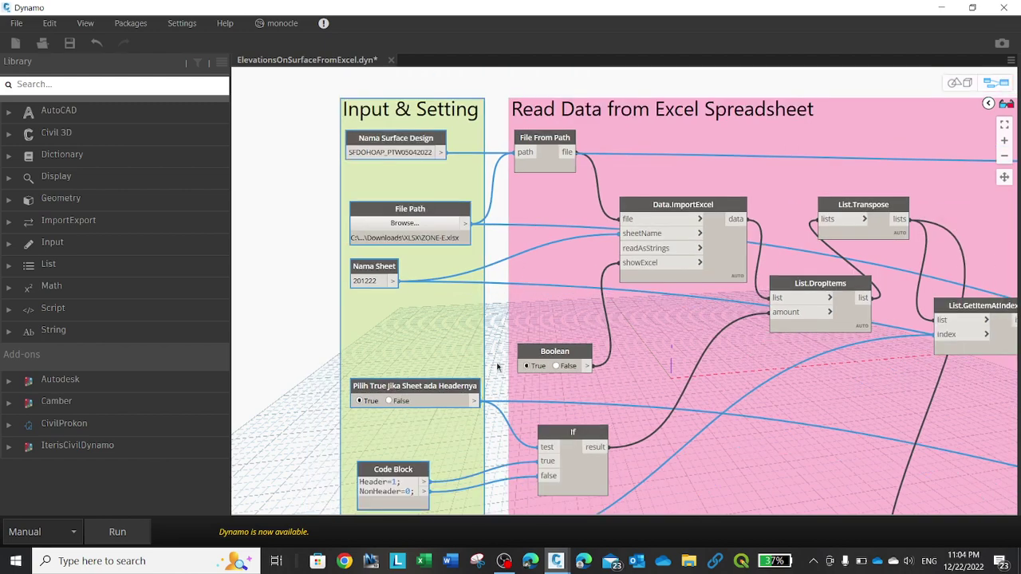
scroll(508, 306, "up", 2)
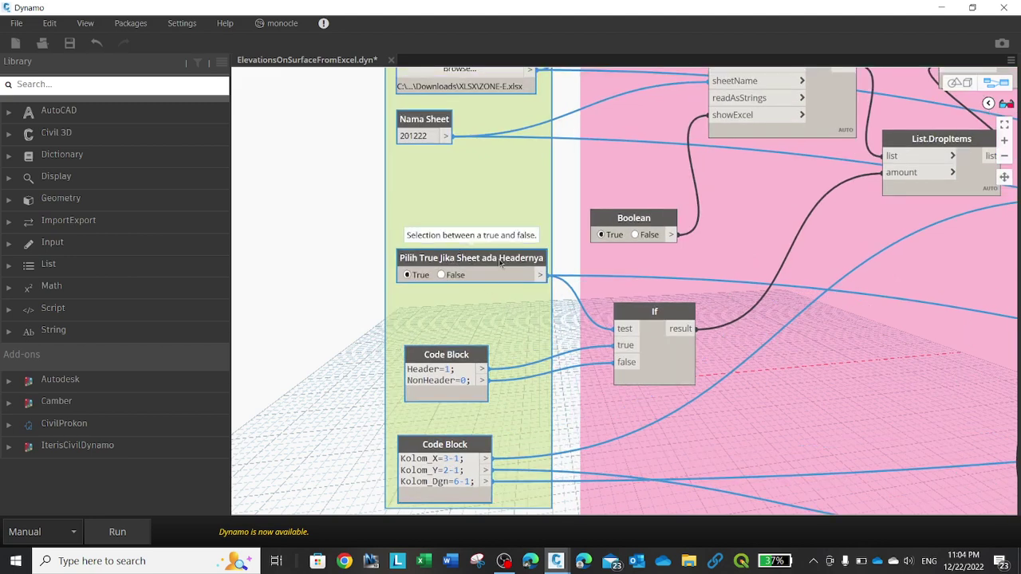
Reopen ZONE-E.xlsx, delete then restore the p, n, e, z, d header row, and close without saving.
left_click(425, 564)
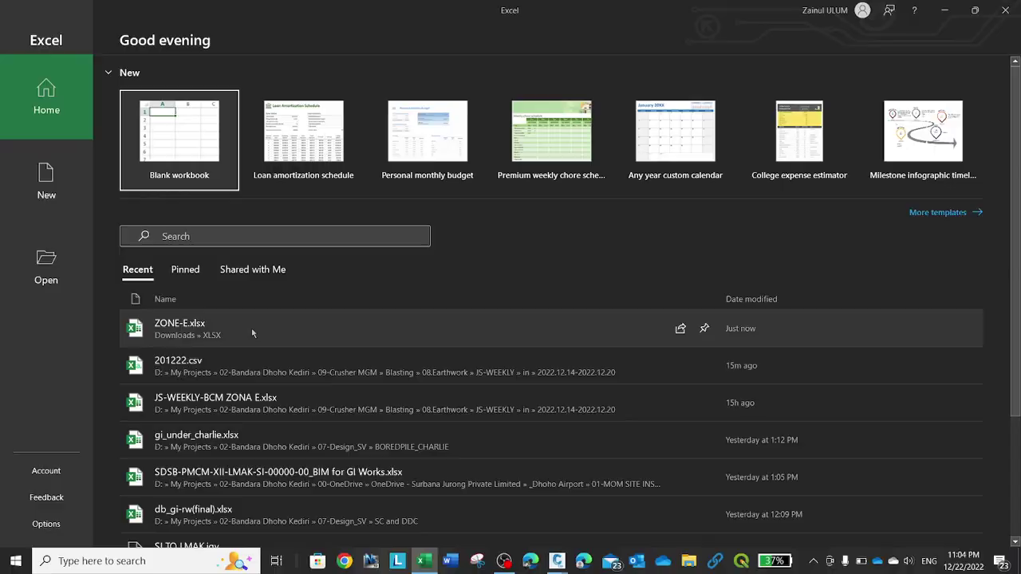
left_click(435, 323)
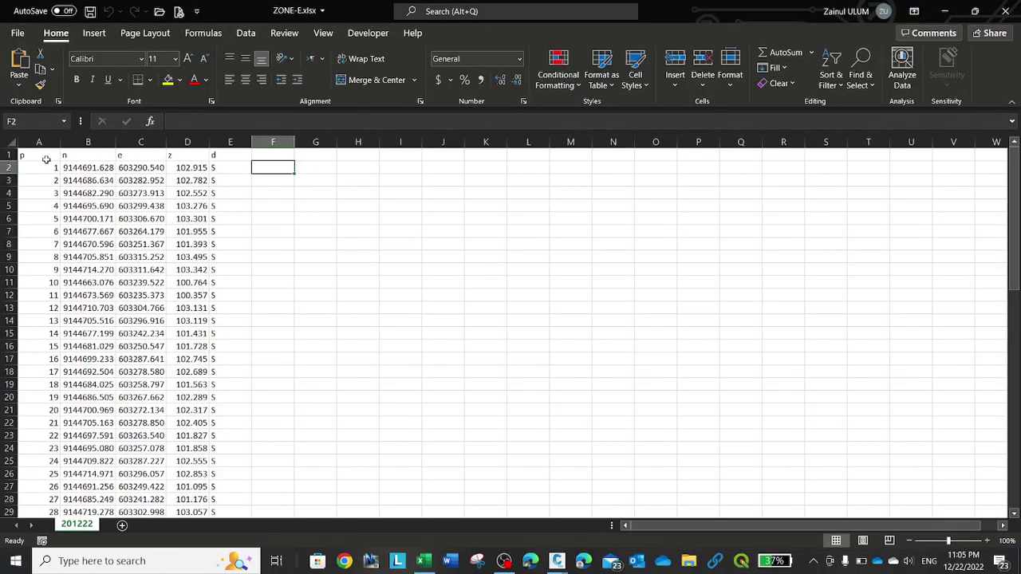
left_click_drag(41, 156, 210, 155)
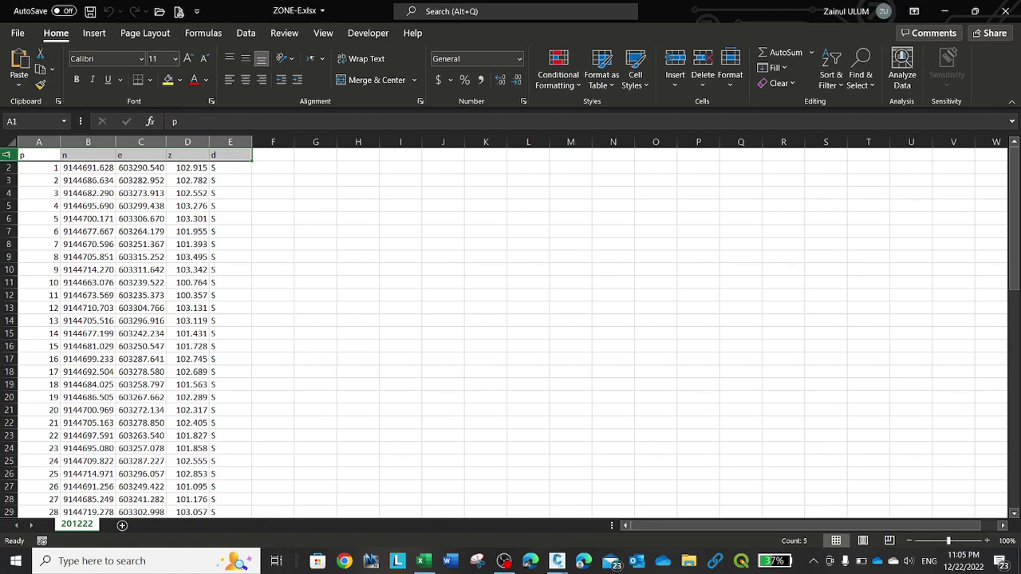
right_click(14, 155)
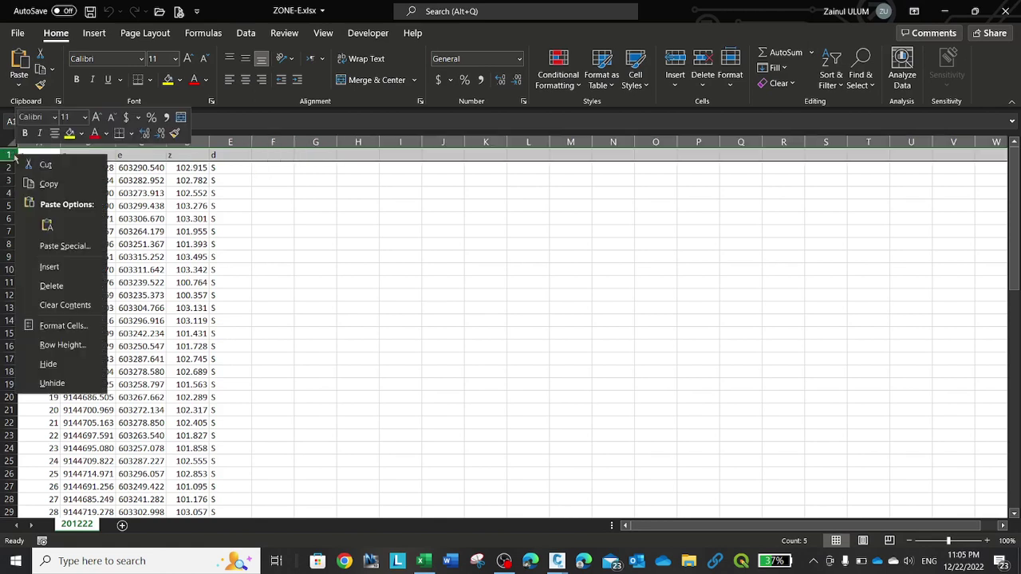
left_click(44, 284)
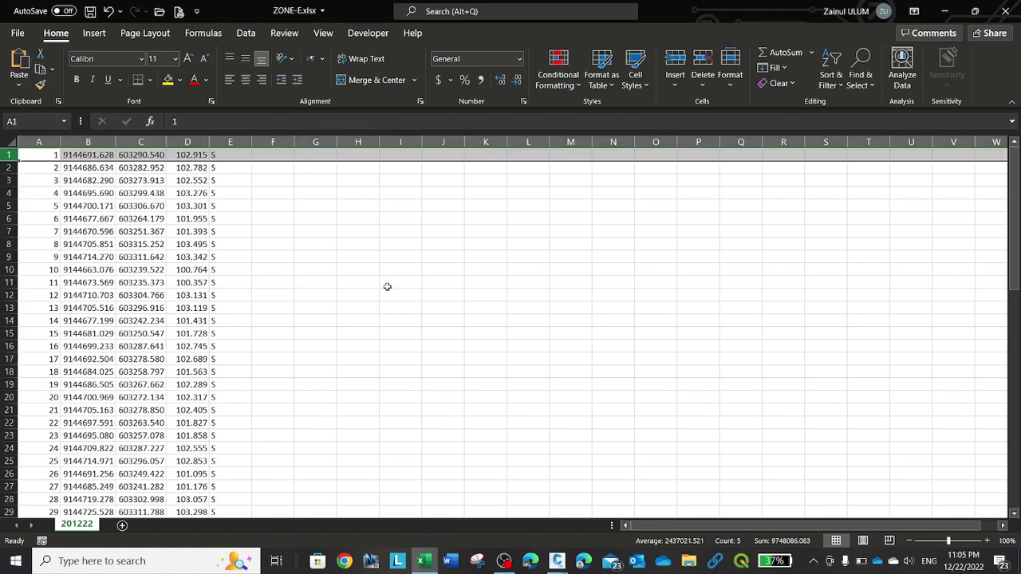
left_click(109, 11)
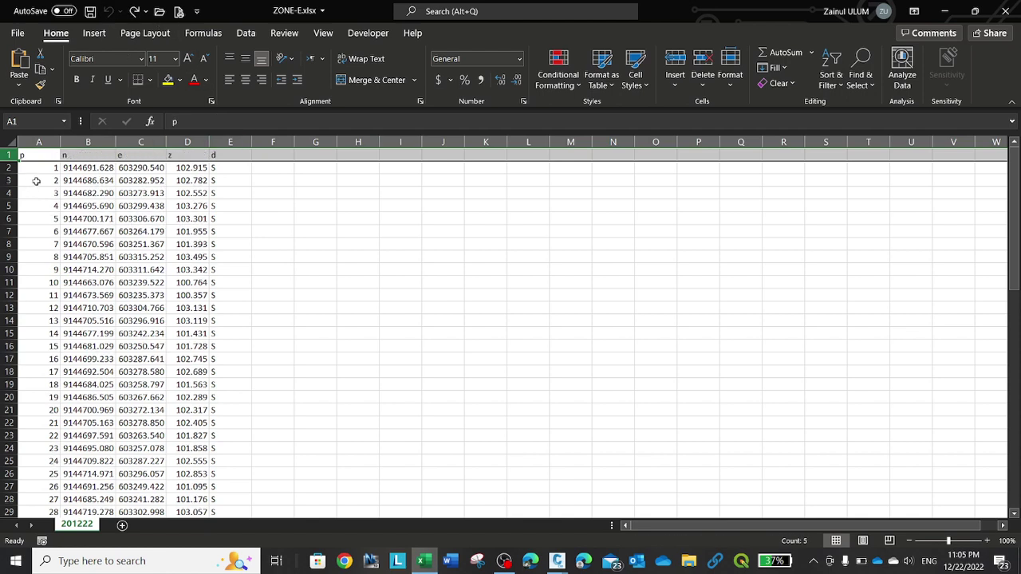
left_click(1005, 14)
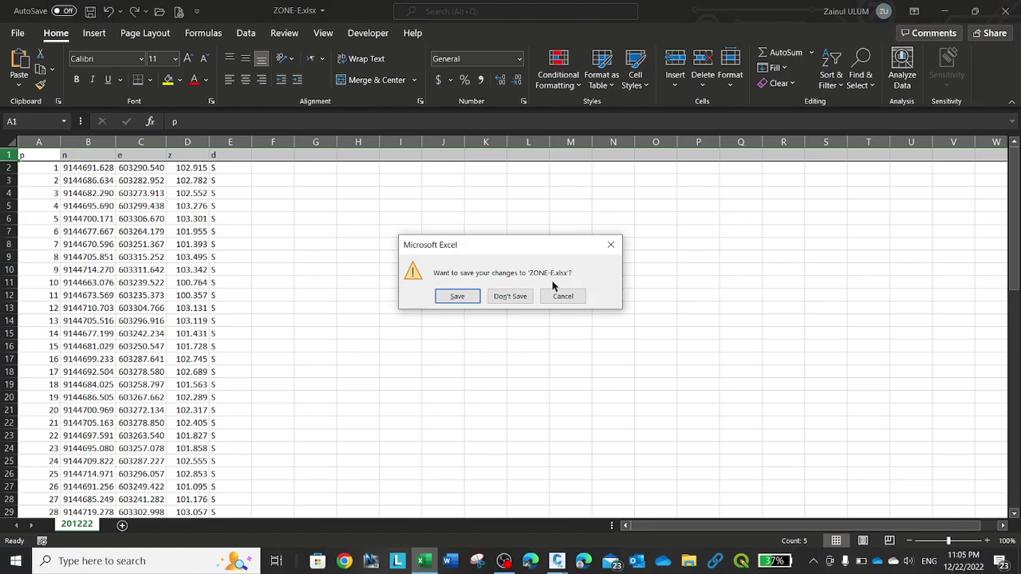
left_click(518, 299)
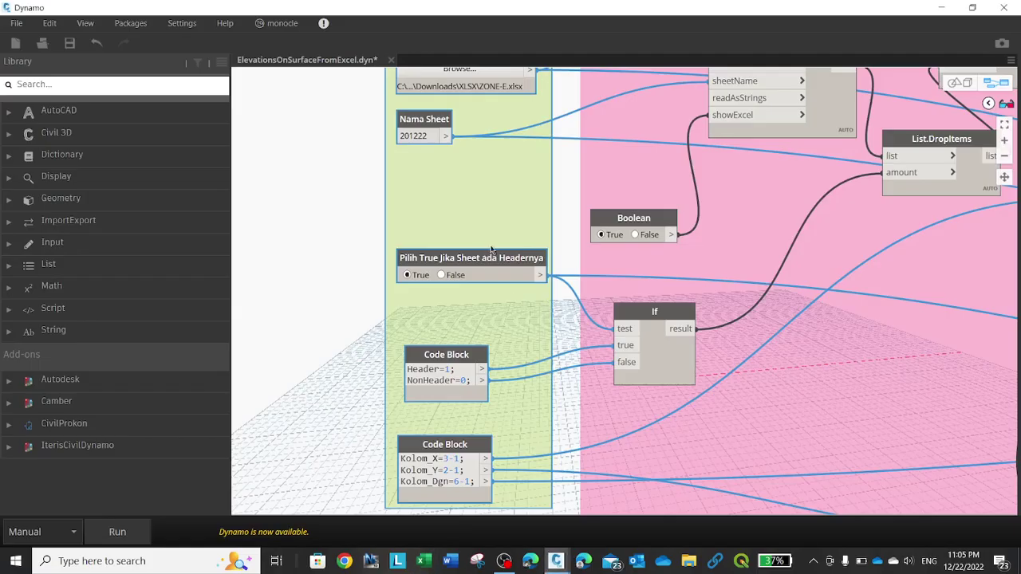
middle_click_drag(480, 348, 467, 336)
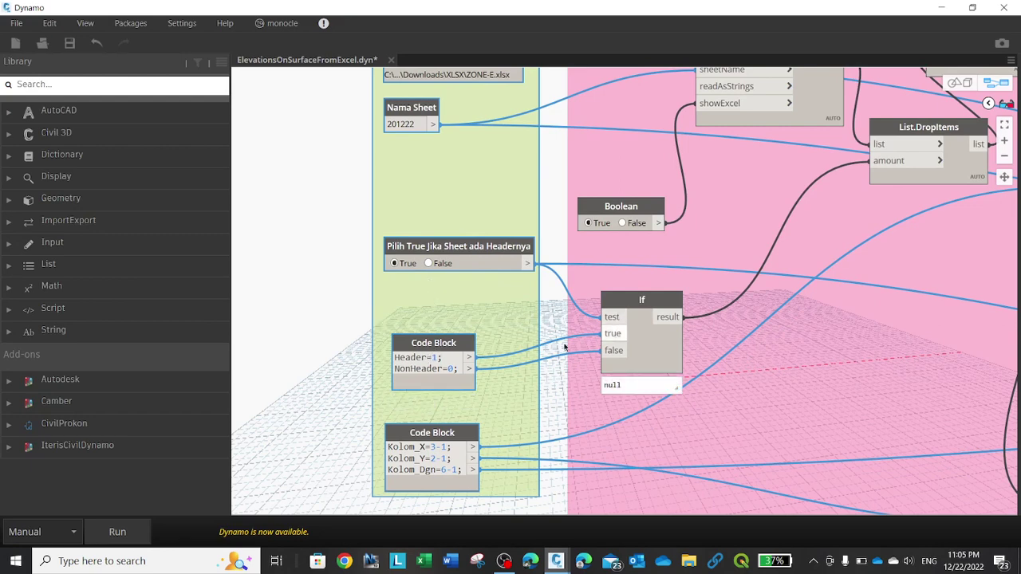
mouse_move(446, 375)
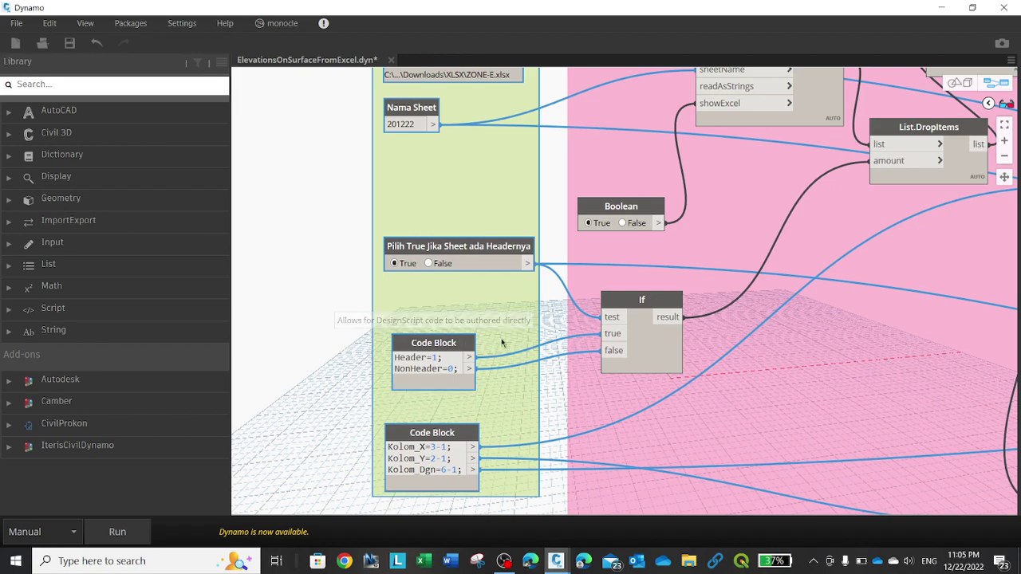
scroll(499, 315, "down", 5)
scroll(616, 240, "up", 3)
scroll(621, 223, "up", 2)
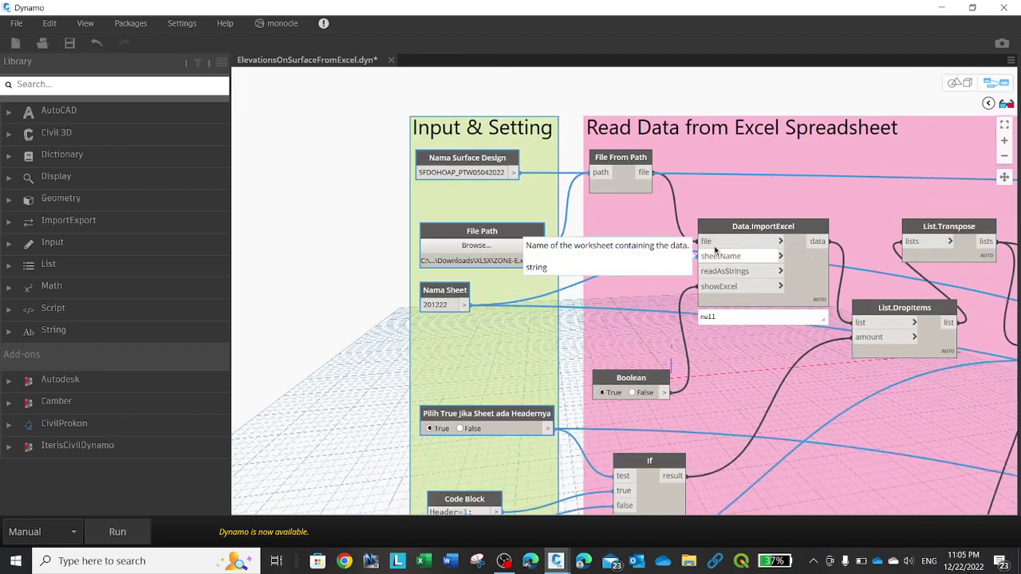
middle_click_drag(756, 194, 561, 148)
scroll(561, 148, "down", 1)
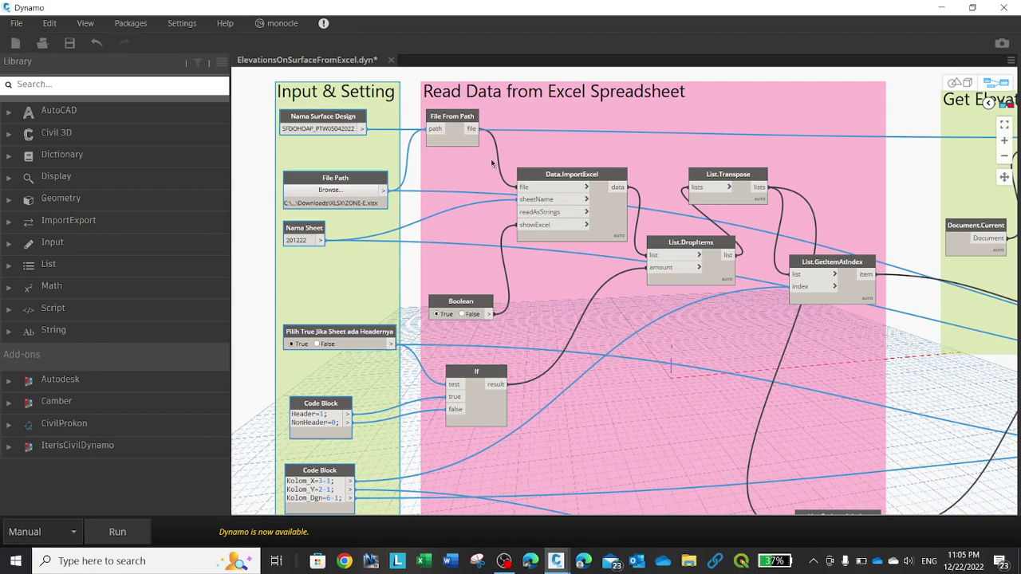
scroll(486, 171, "up", 1)
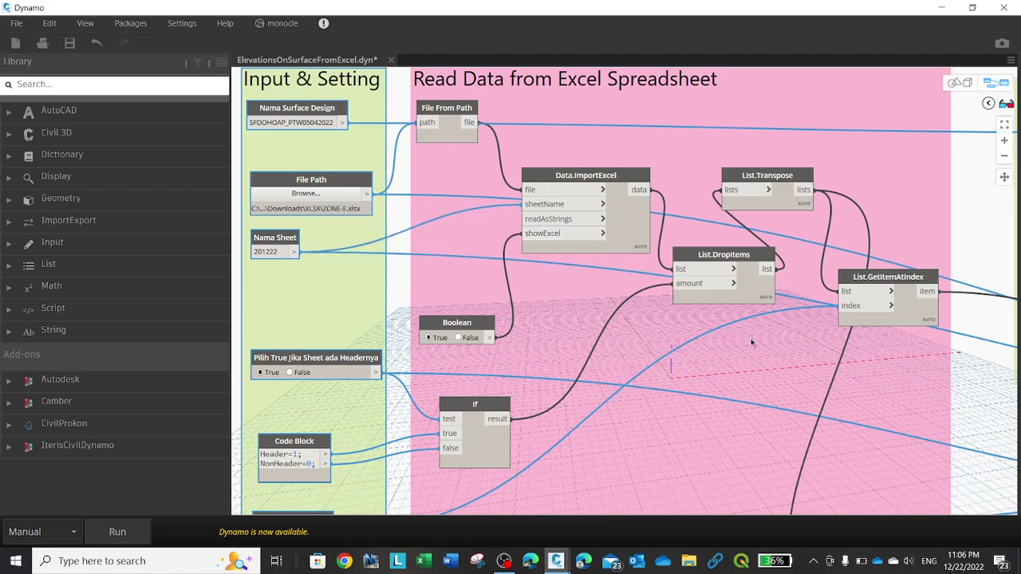
scroll(751, 338, "down", 1)
scroll(607, 331, "up", 2)
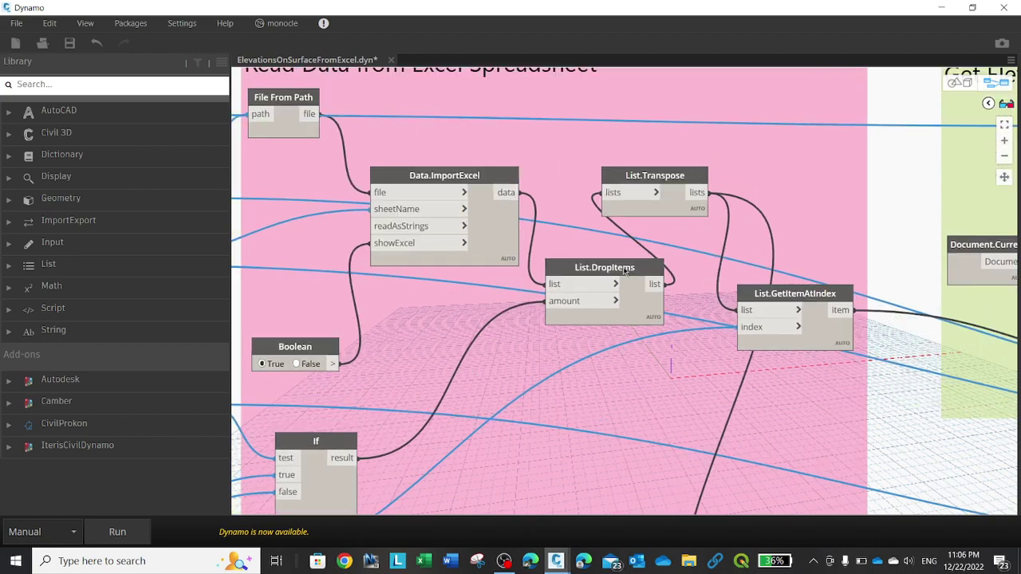
scroll(626, 271, "down", 1)
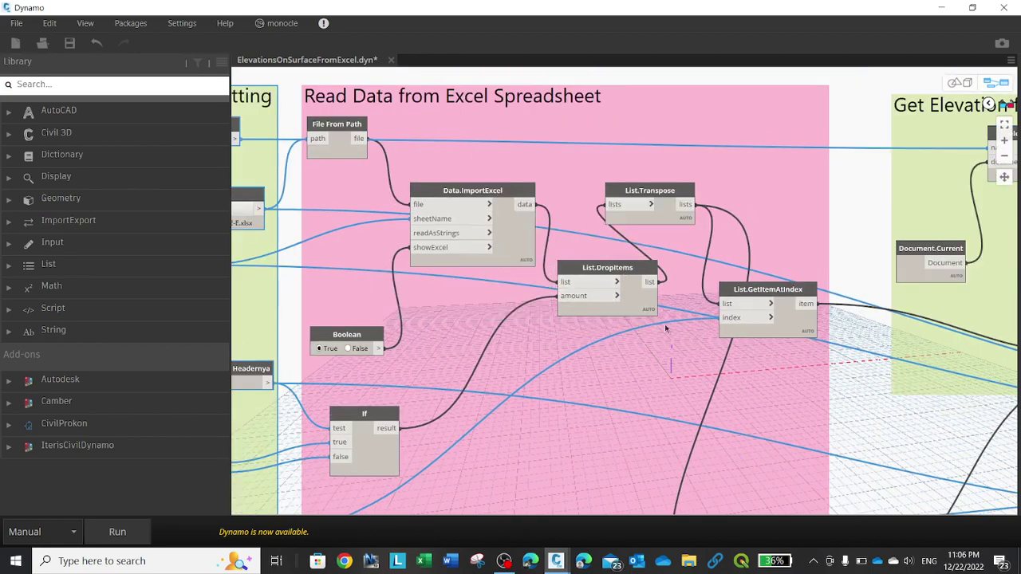
scroll(535, 360, "down", 1)
scroll(536, 363, "down", 1)
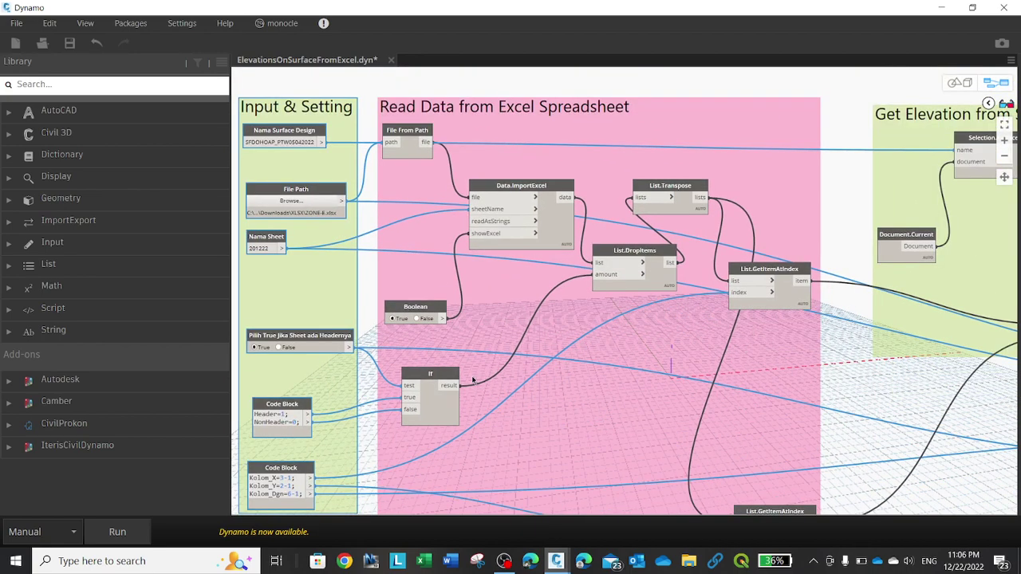
scroll(473, 380, "up", 1)
scroll(381, 389, "down", 1)
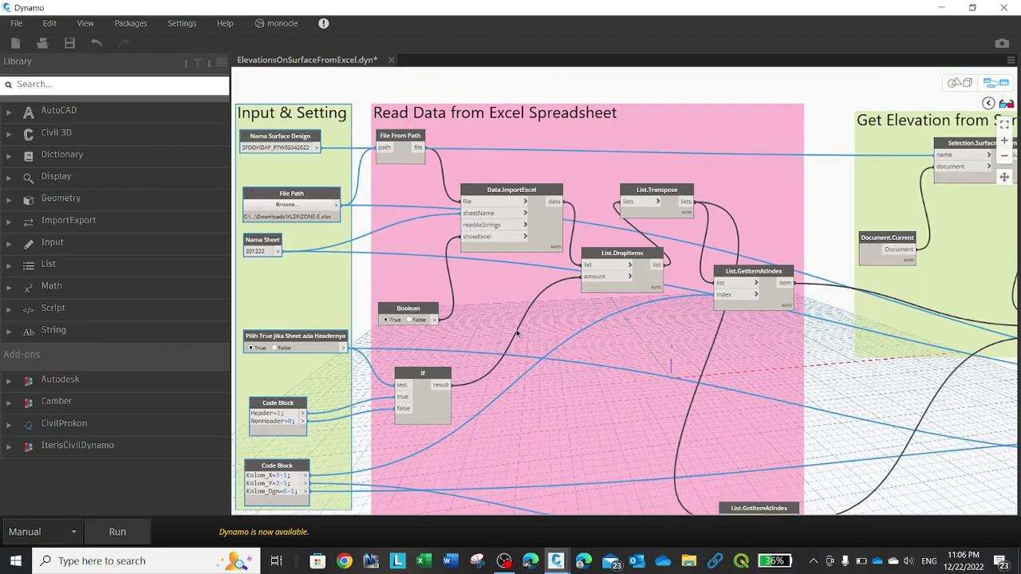
scroll(579, 287, "up", 1)
scroll(583, 287, "up", 1)
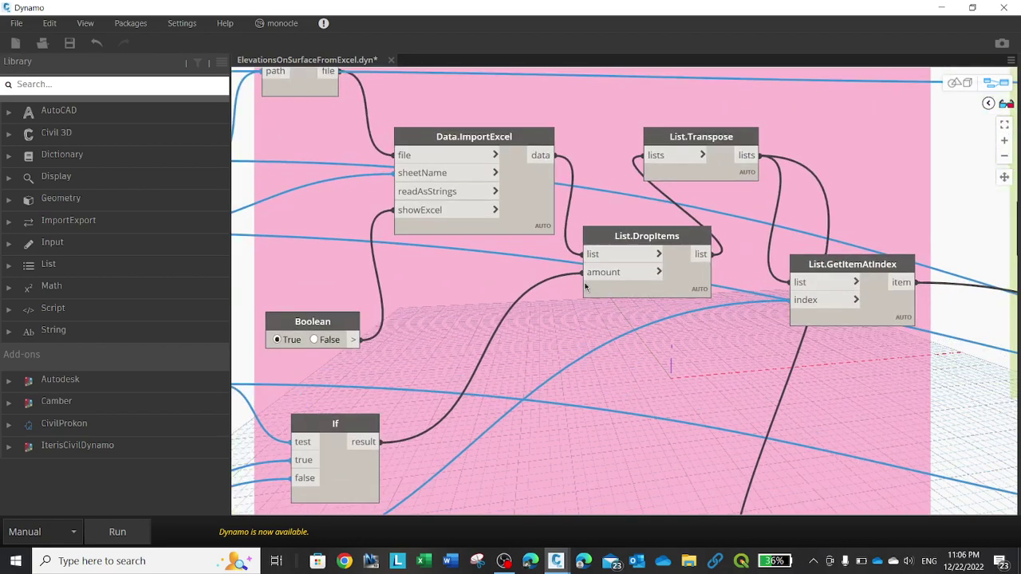
scroll(650, 243, "down", 1)
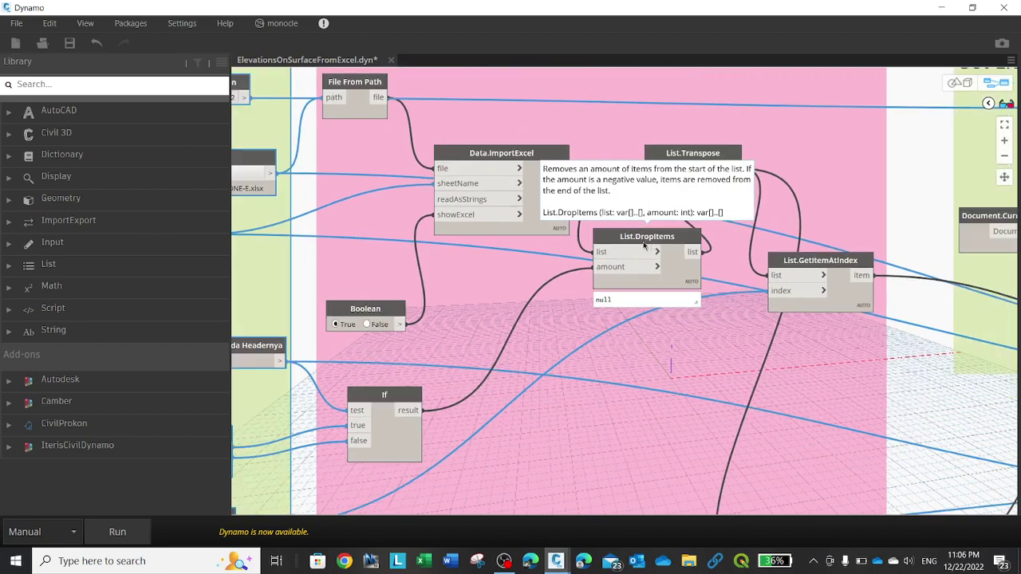
scroll(638, 248, "down", 1)
middle_click_drag(463, 339, 498, 310)
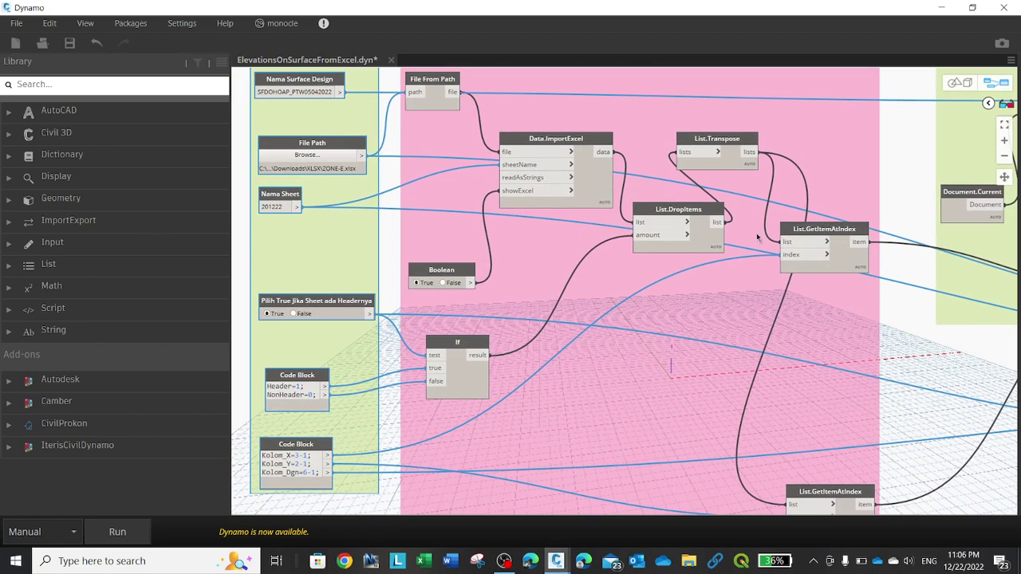
scroll(726, 217, "up", 1)
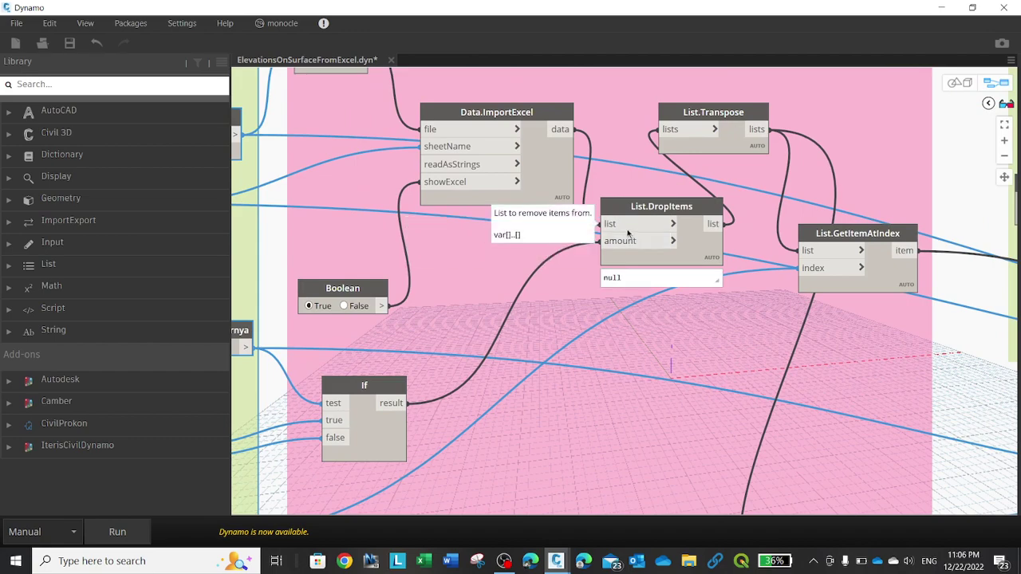
scroll(628, 233, "down", 1)
scroll(607, 200, "down", 1)
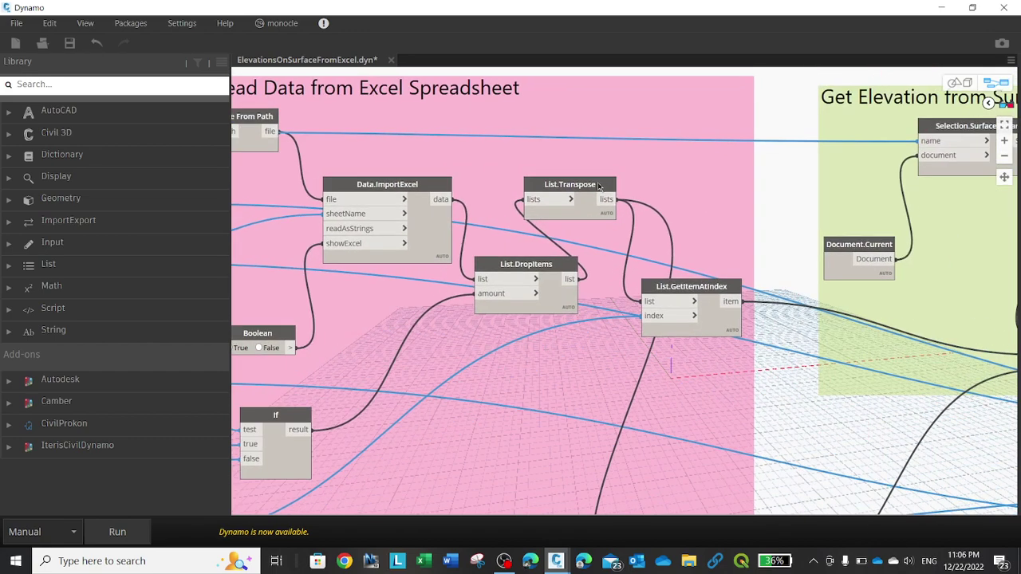
mouse_move(569, 185)
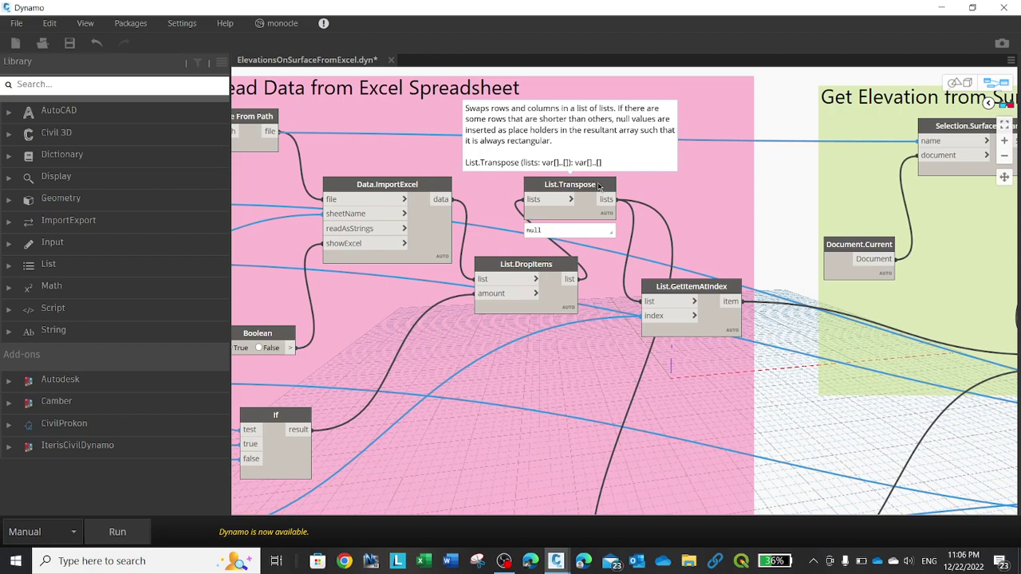
scroll(599, 185, "down", 1)
scroll(593, 344, "down", 1)
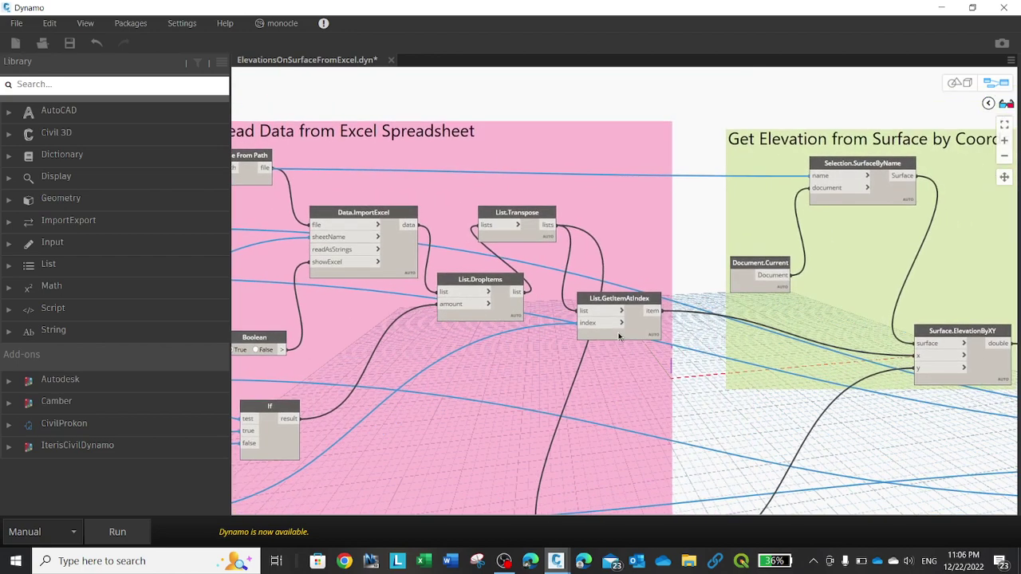
scroll(592, 345, "up", 2)
scroll(593, 344, "up", 2)
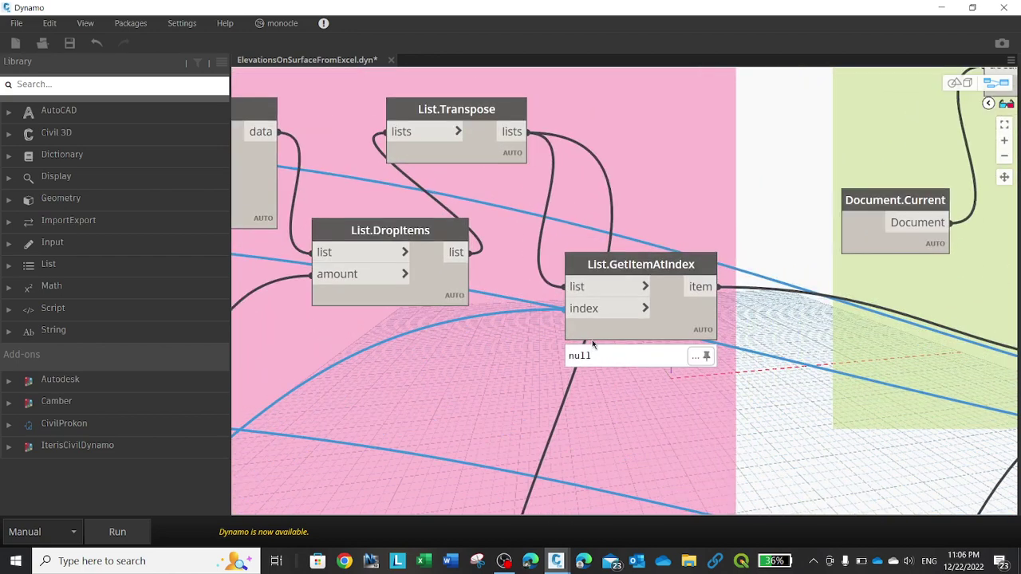
scroll(569, 253, "down", 2)
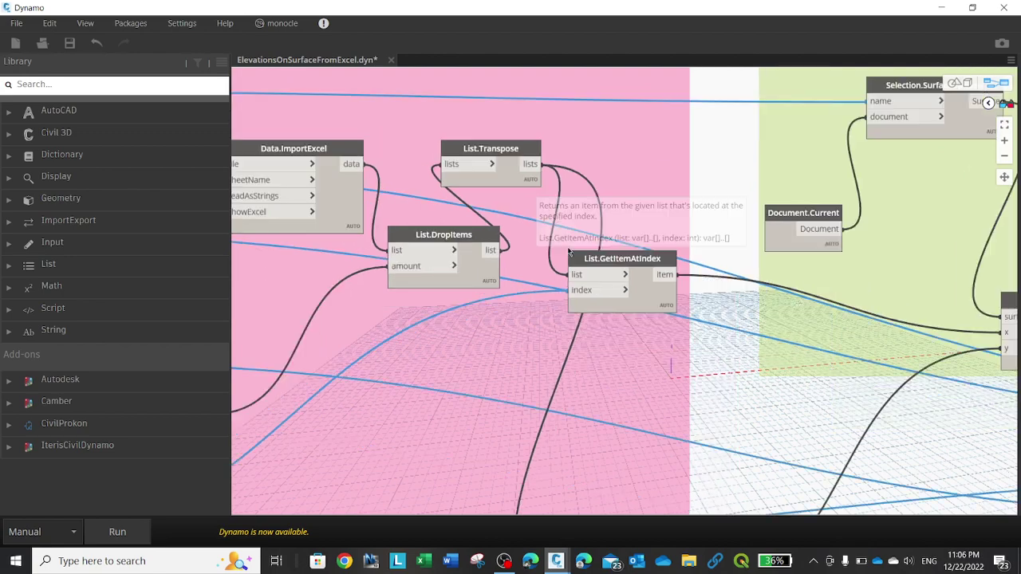
scroll(570, 253, "down", 1)
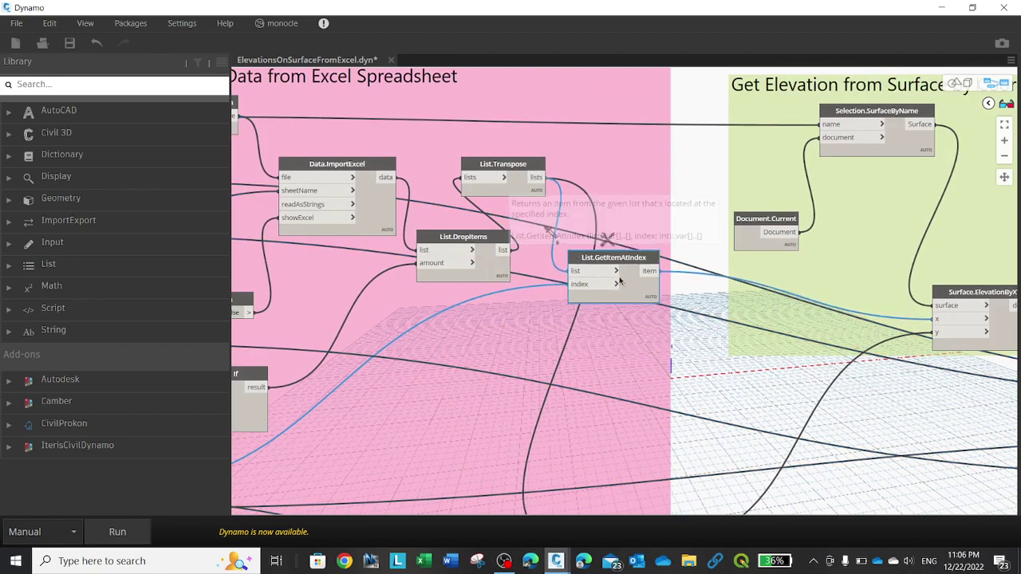
Move the upper List.GetItemAtIndex node lower within the Excel-reading group, keeping its wires.
mouse_move(620, 281)
left_mouse_down()
mouse_move(626, 329)
mouse_move(637, 326)
left_mouse_up()
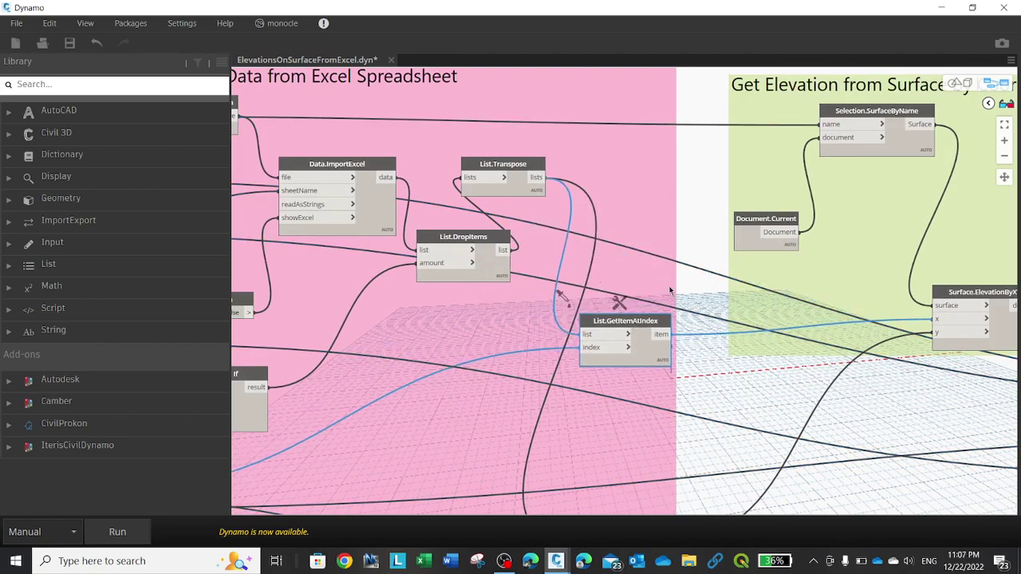
scroll(670, 291, "down", 2)
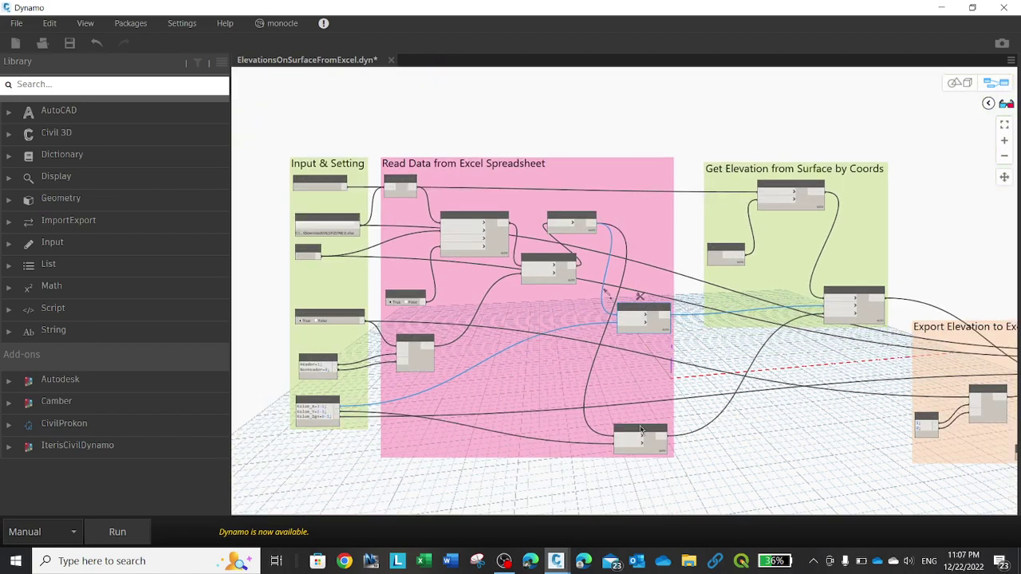
scroll(639, 431, "up", 1)
scroll(640, 318, "up", 1)
scroll(641, 319, "up", 1)
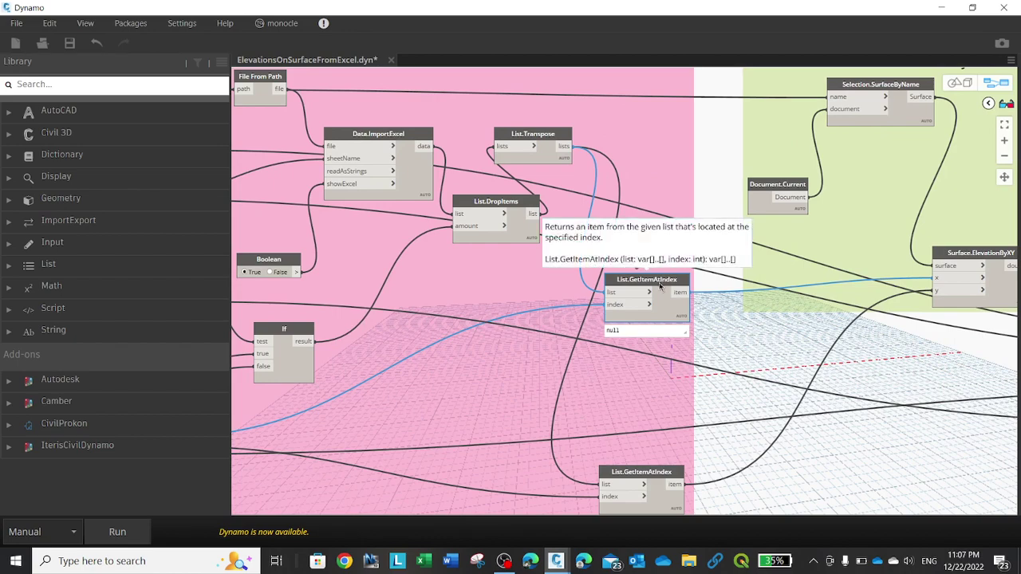
Zoom and pan across the graph to review the wiring and labelled groups.
scroll(657, 285, "down", 1)
scroll(657, 285, "down", 1)
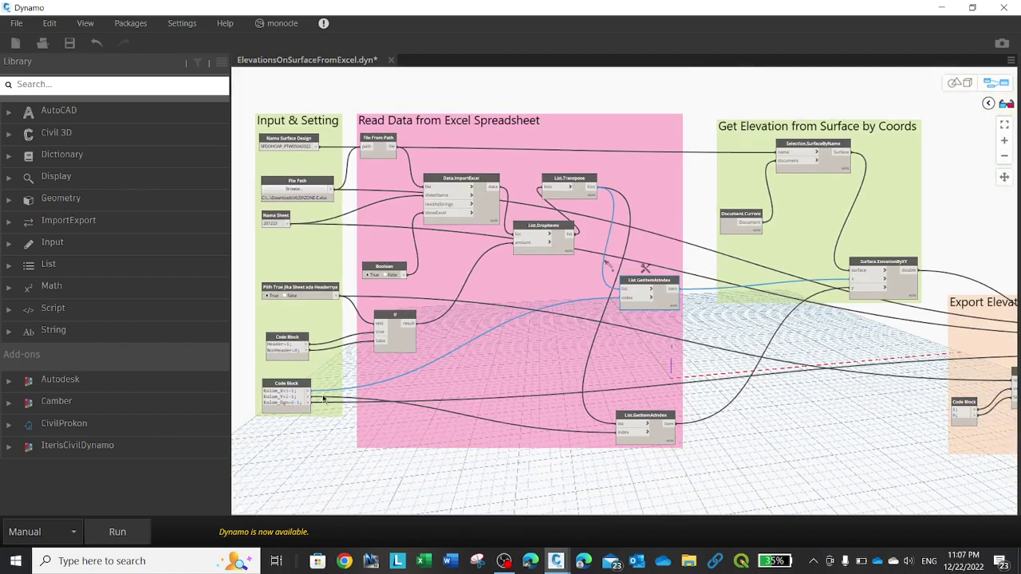
scroll(282, 403, "up", 1)
scroll(287, 375, "up", 1)
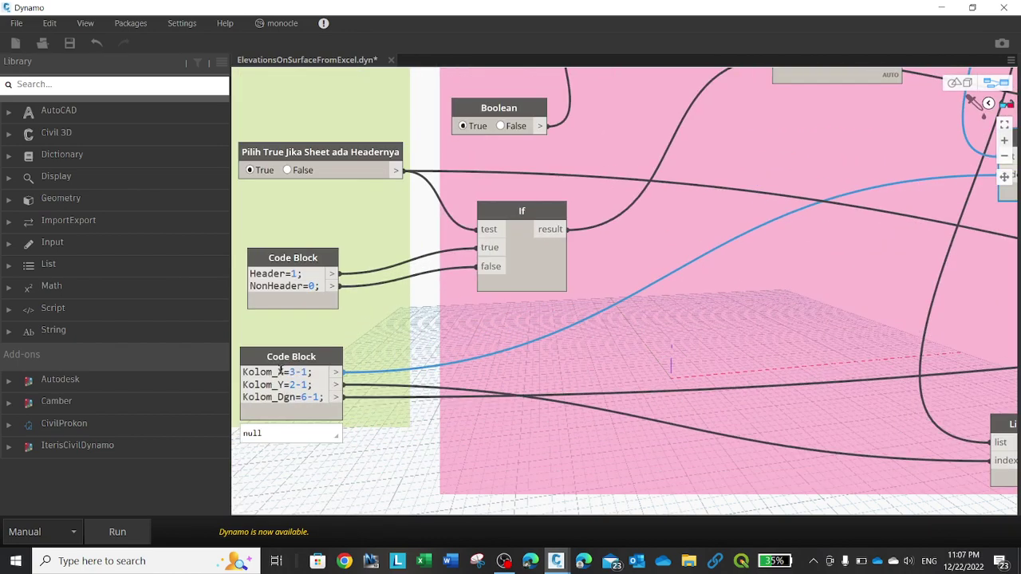
scroll(639, 317, "down", 2)
scroll(572, 321, "down", 1)
scroll(878, 233, "up", 2)
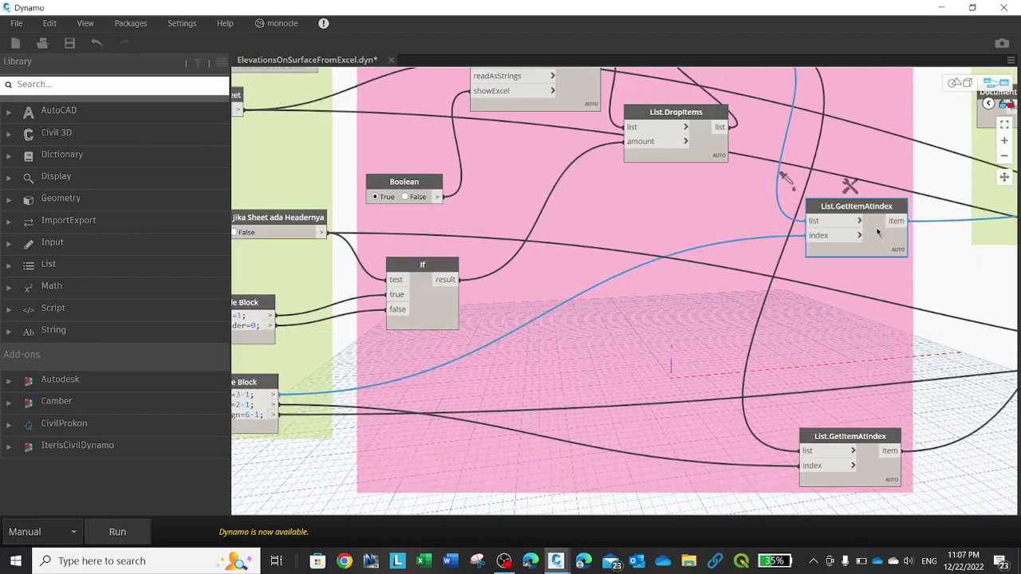
scroll(877, 233, "up", 2)
scroll(846, 239, "down", 3)
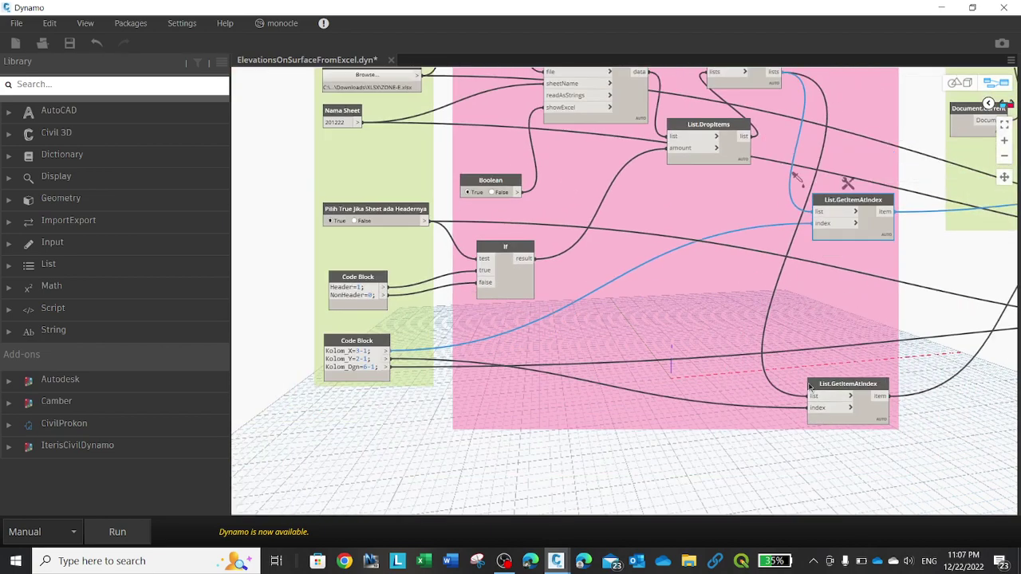
scroll(810, 387, "up", 1)
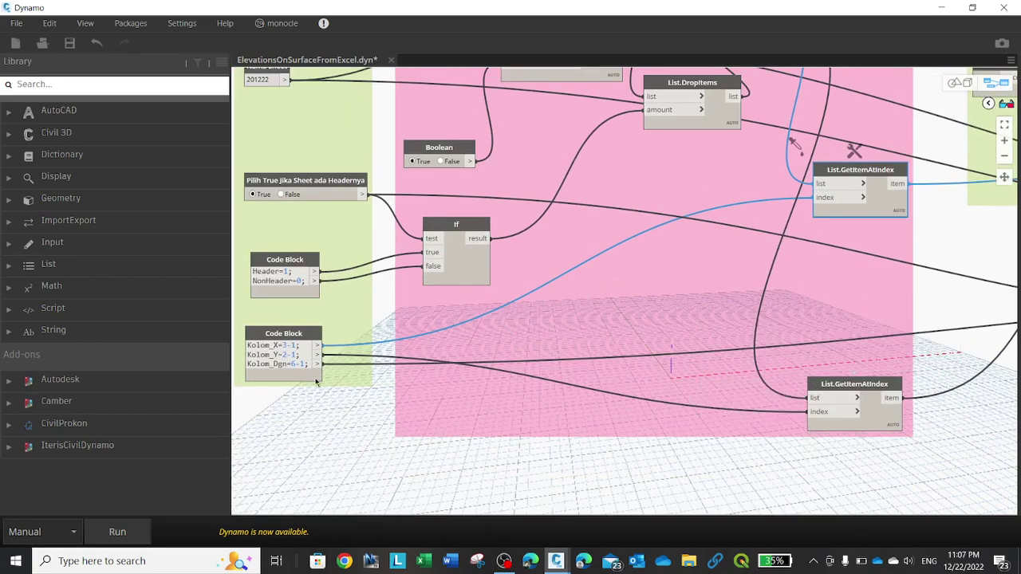
scroll(778, 347, "down", 1)
scroll(781, 340, "down", 1)
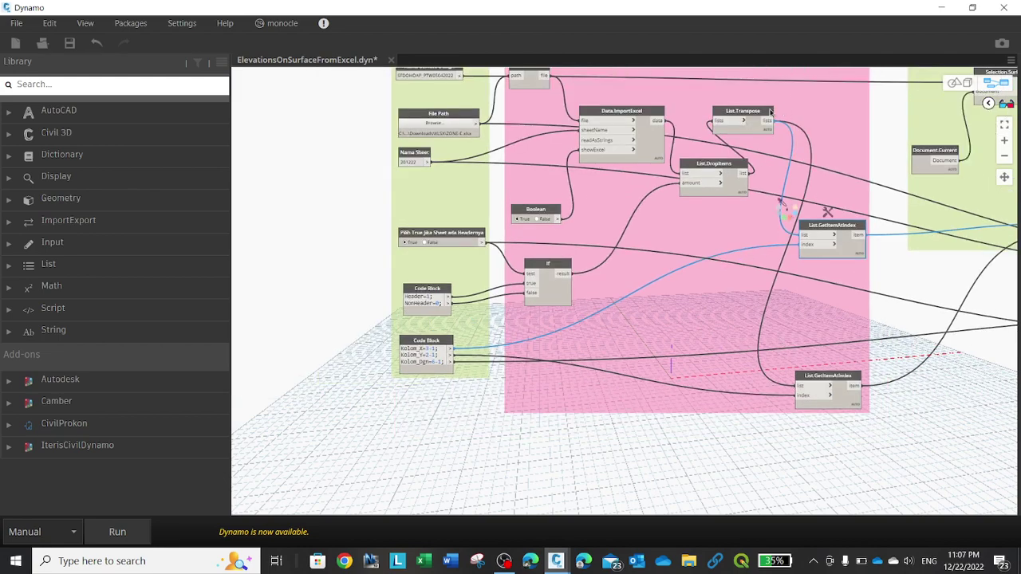
scroll(742, 116, "up", 2)
scroll(740, 116, "down", 3)
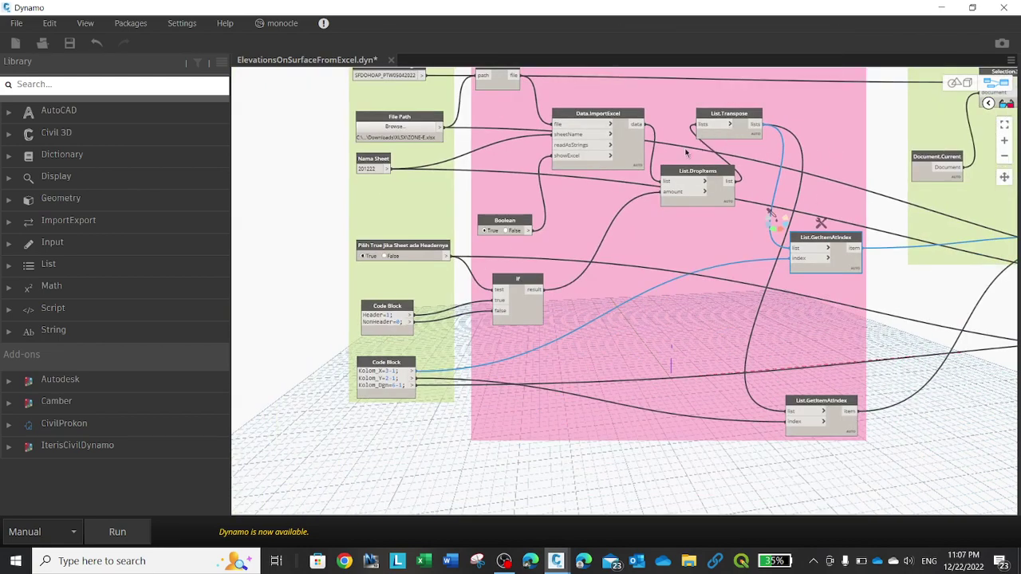
scroll(853, 215, "down", 1)
middle_click_drag(852, 214, 674, 262)
scroll(674, 261, "up", 1)
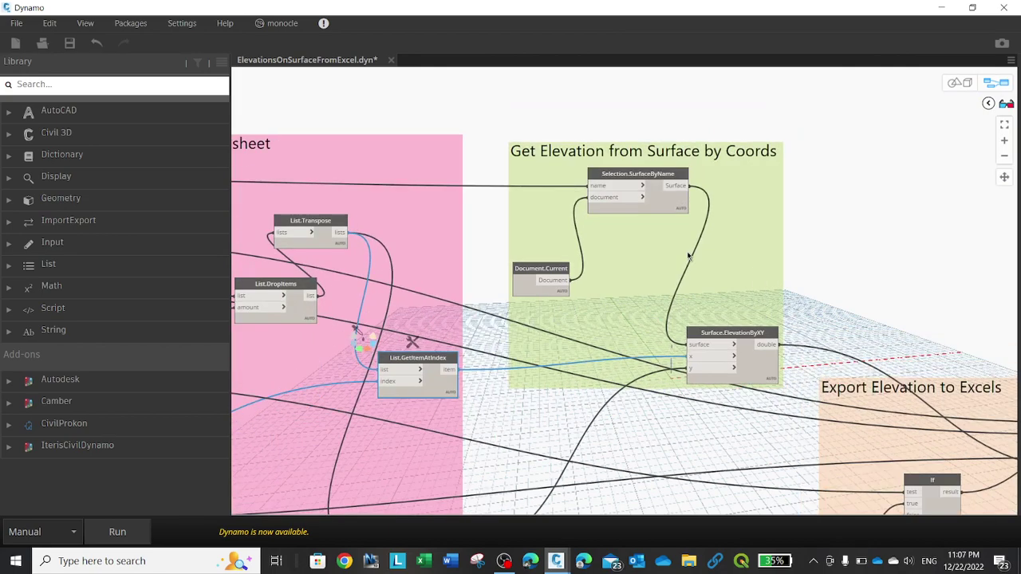
scroll(685, 263, "up", 1)
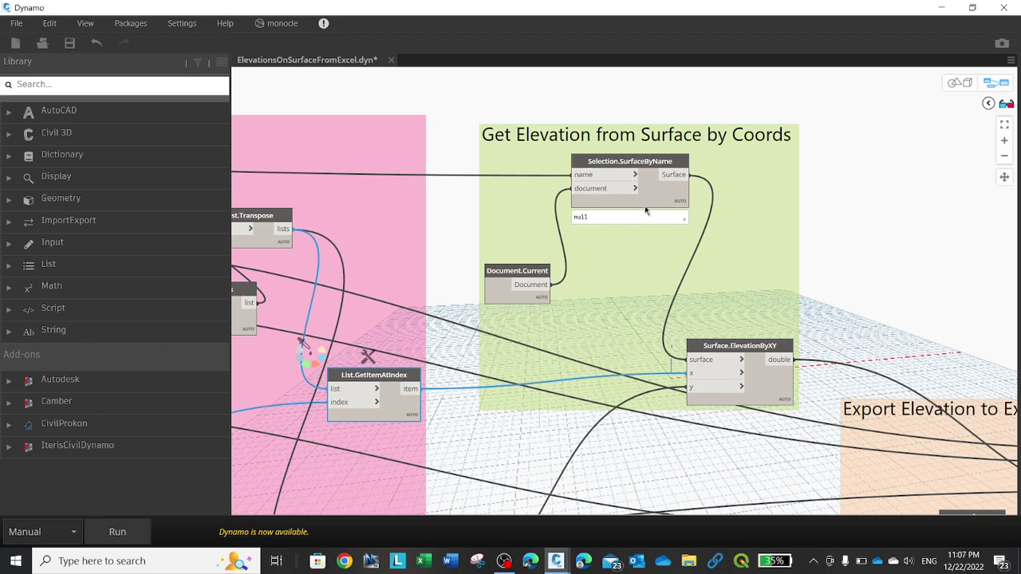
mouse_move(638, 206)
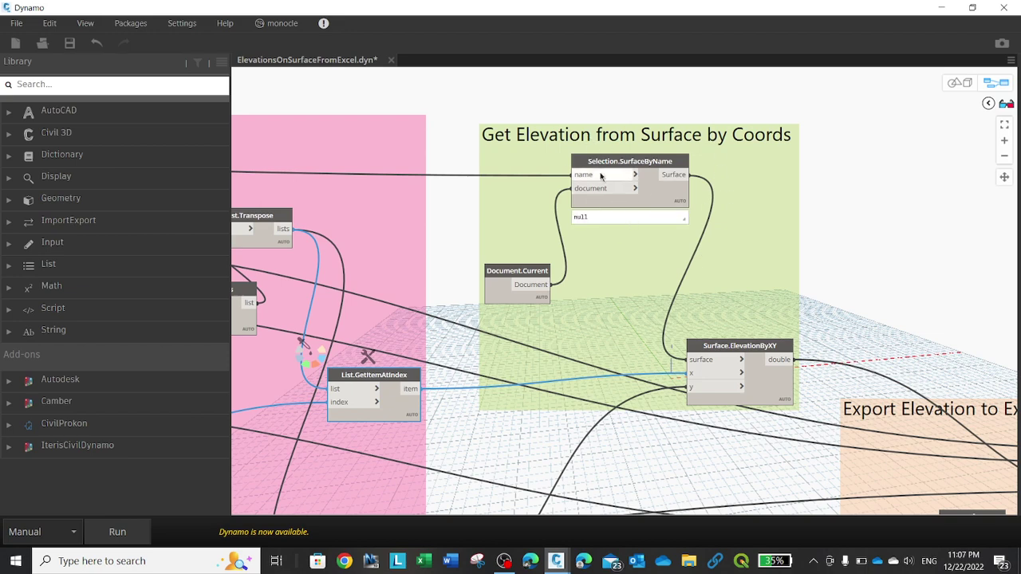
scroll(601, 176, "down", 3)
scroll(601, 177, "down", 2)
scroll(601, 176, "down", 2)
scroll(299, 170, "up", 3)
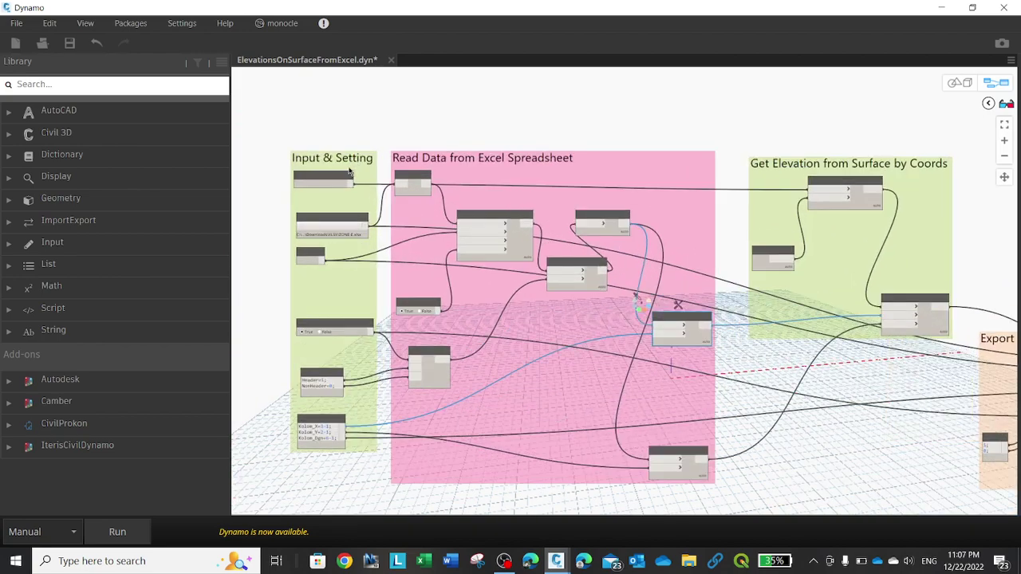
scroll(299, 170, "up", 3)
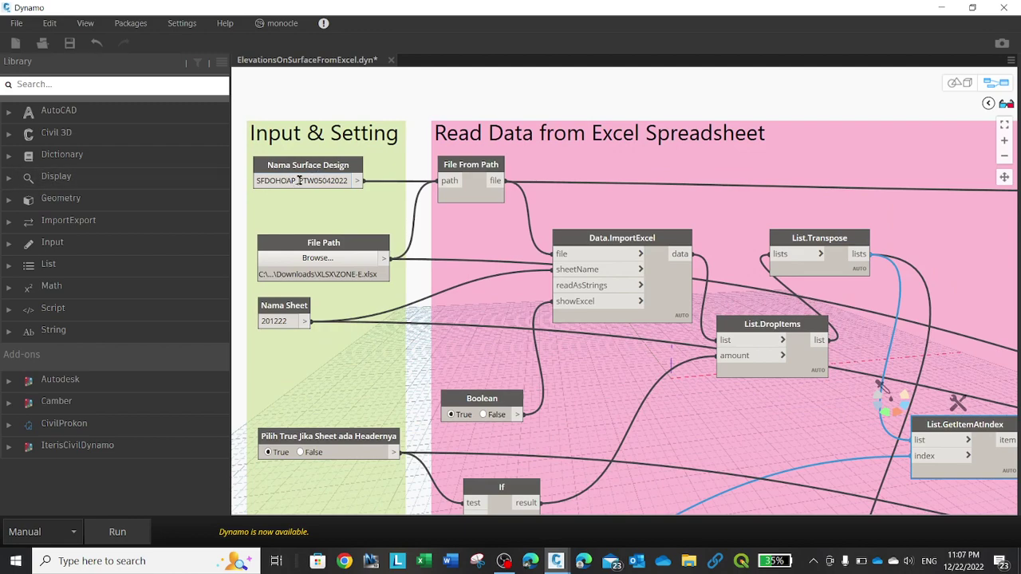
scroll(272, 180, "down", 3)
scroll(422, 208, "down", 3)
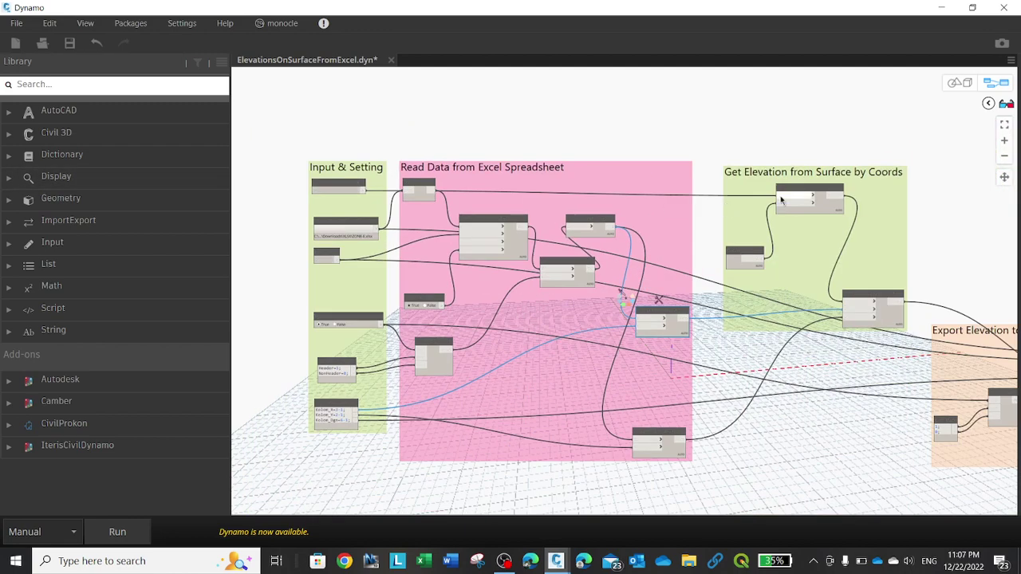
middle_click_drag(780, 249, 657, 263)
scroll(657, 264, "up", 2)
middle_click_drag(750, 259, 598, 273)
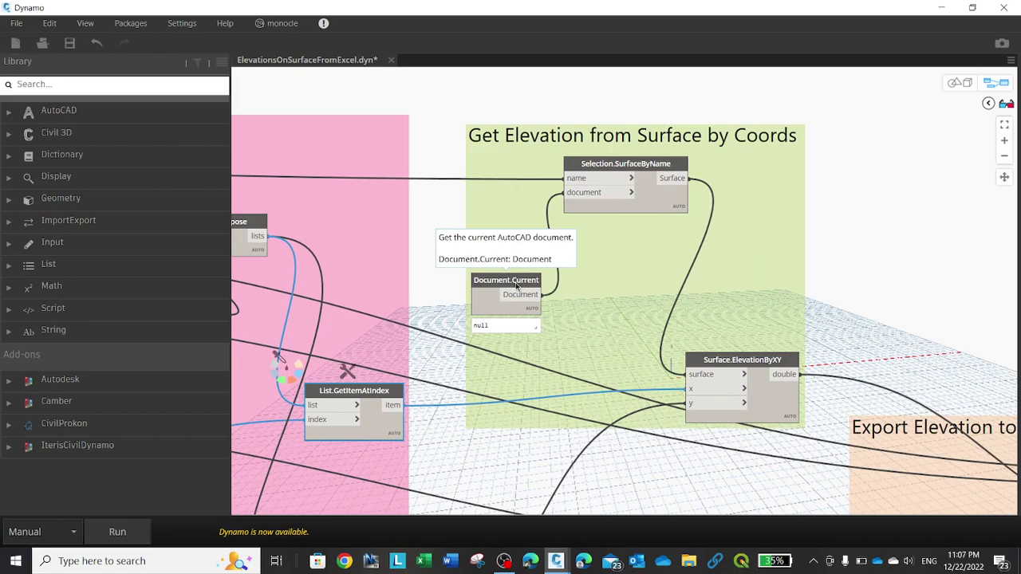
scroll(517, 287, "down", 2)
scroll(678, 305, "down", 1)
middle_click_drag(678, 306, 664, 239)
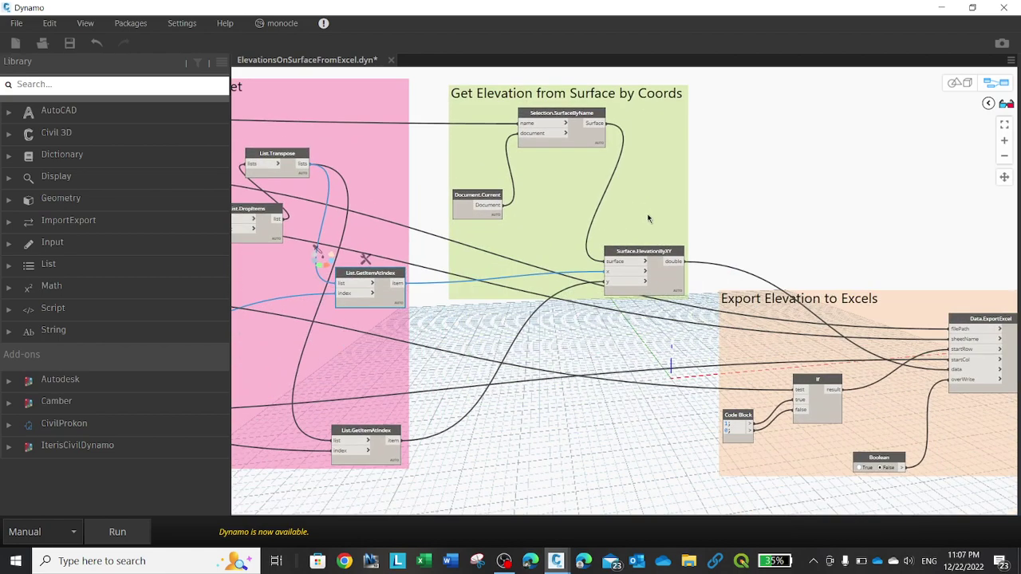
scroll(664, 239, "down", 1)
scroll(651, 232, "up", 2)
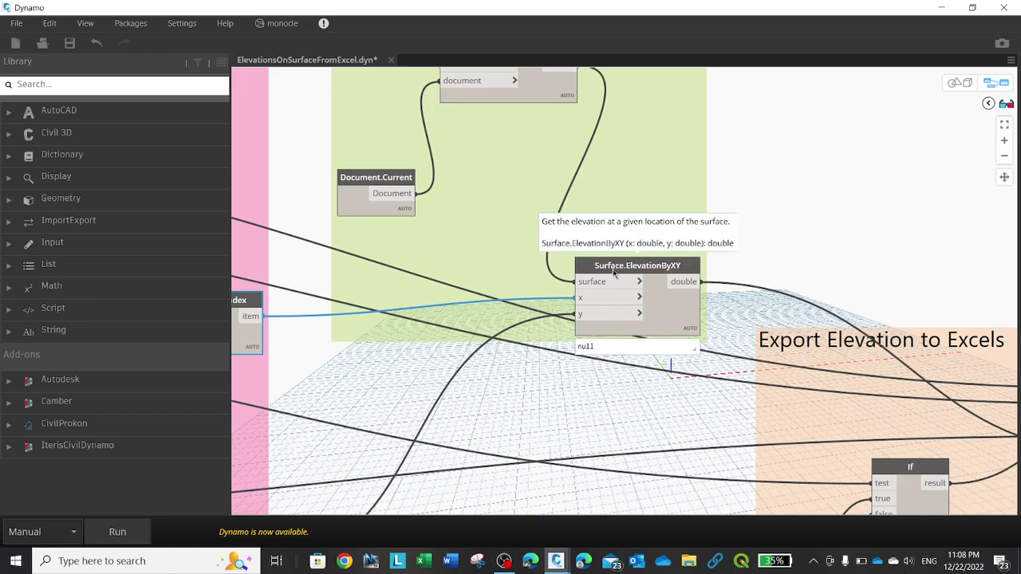
scroll(614, 276, "down", 5)
scroll(631, 279, "up", 5)
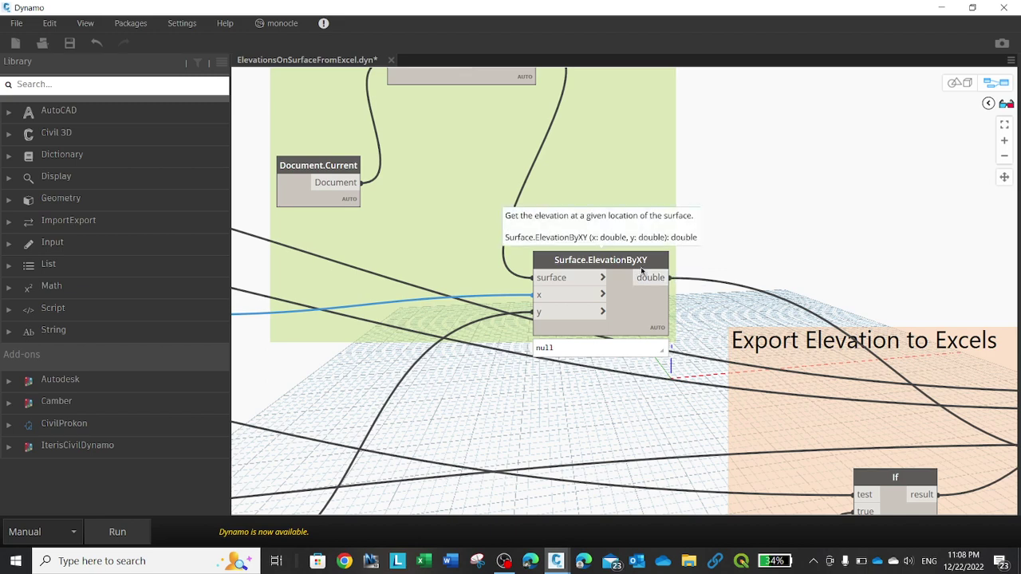
scroll(641, 271, "down", 2)
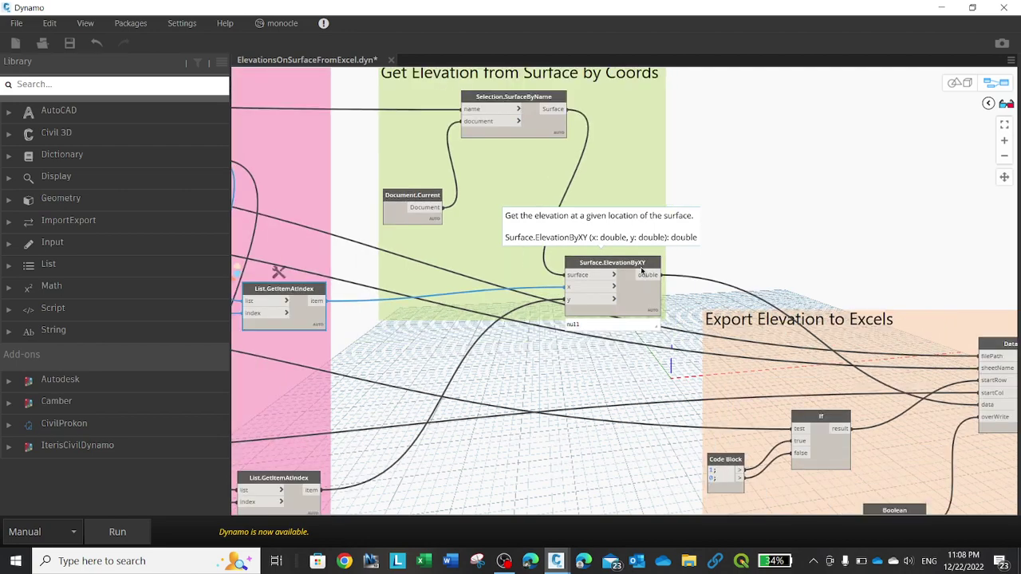
scroll(545, 96, "down", 2)
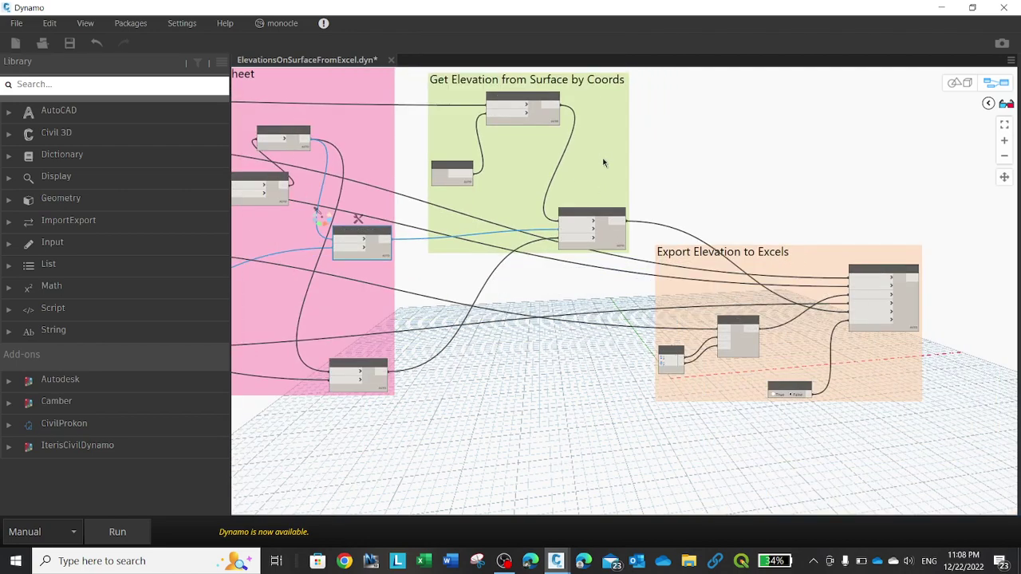
scroll(782, 343, "up", 2)
middle_click_drag(809, 322, 651, 303)
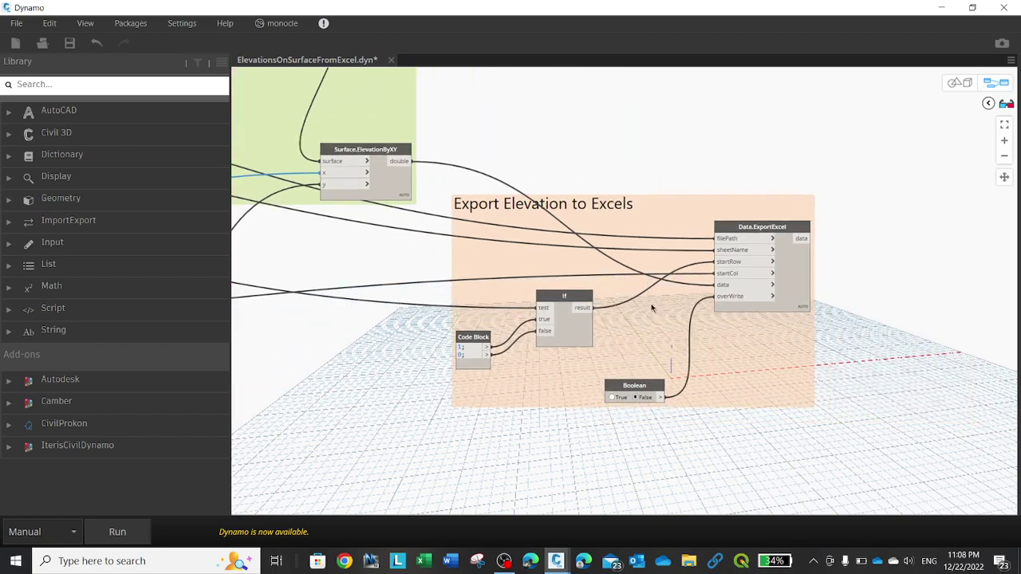
scroll(411, 191, "up", 2)
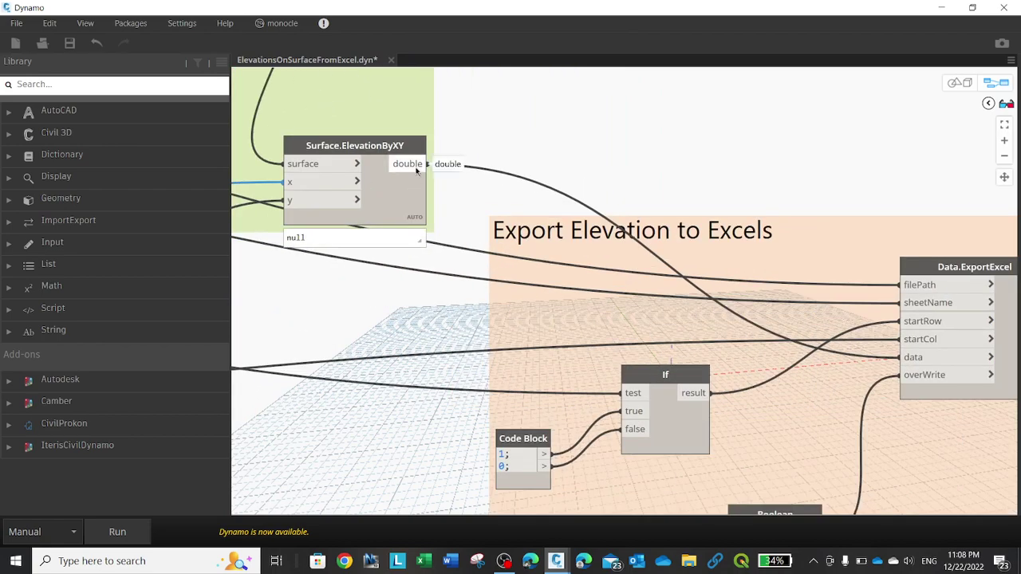
scroll(416, 170, "down", 1)
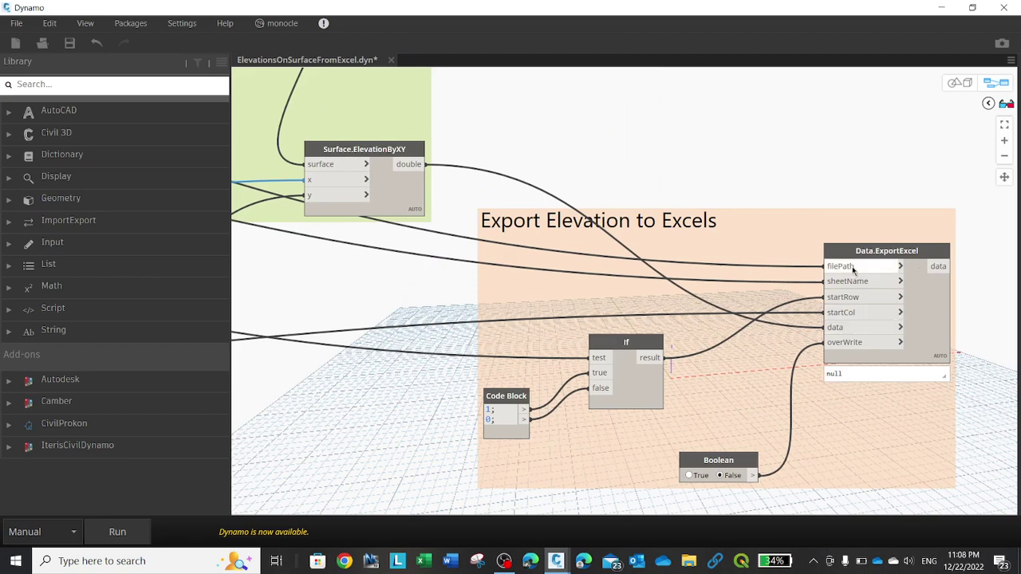
mouse_move(920, 285)
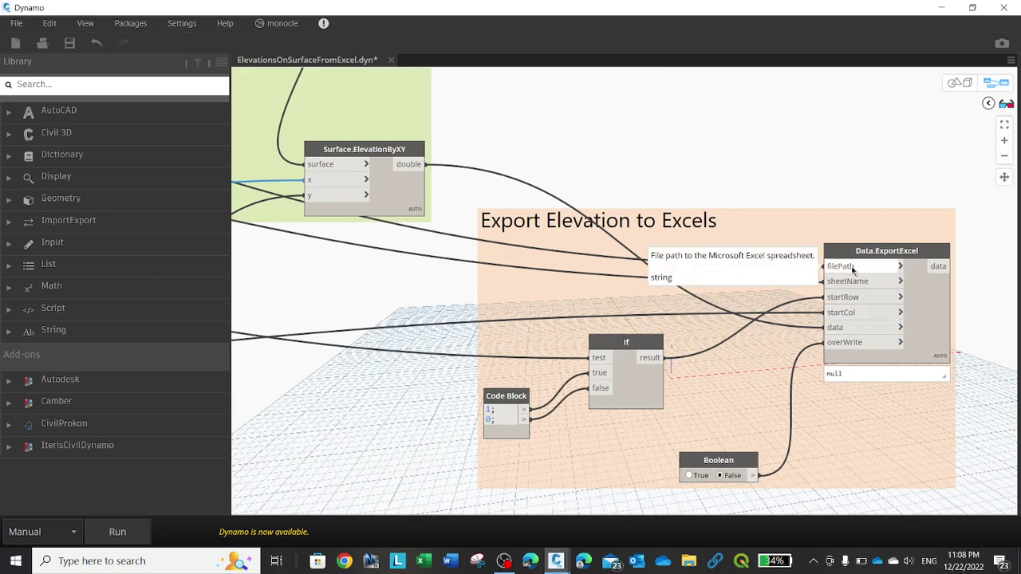
scroll(853, 272, "down", 1)
scroll(853, 272, "down", 2)
scroll(853, 271, "down", 2)
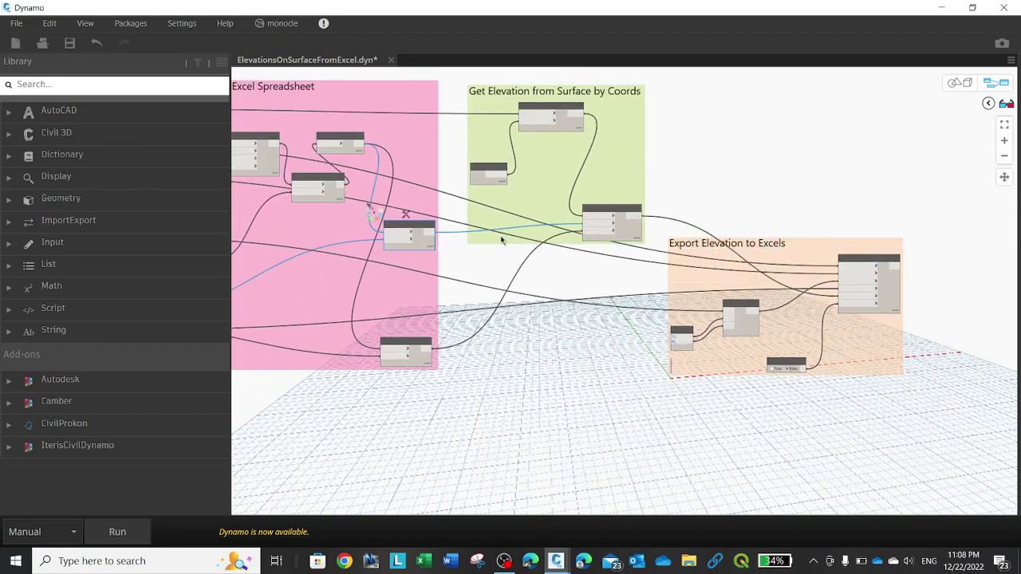
scroll(502, 239, "down", 3)
scroll(346, 213, "up", 1)
scroll(346, 212, "up", 4)
scroll(345, 212, "up", 2)
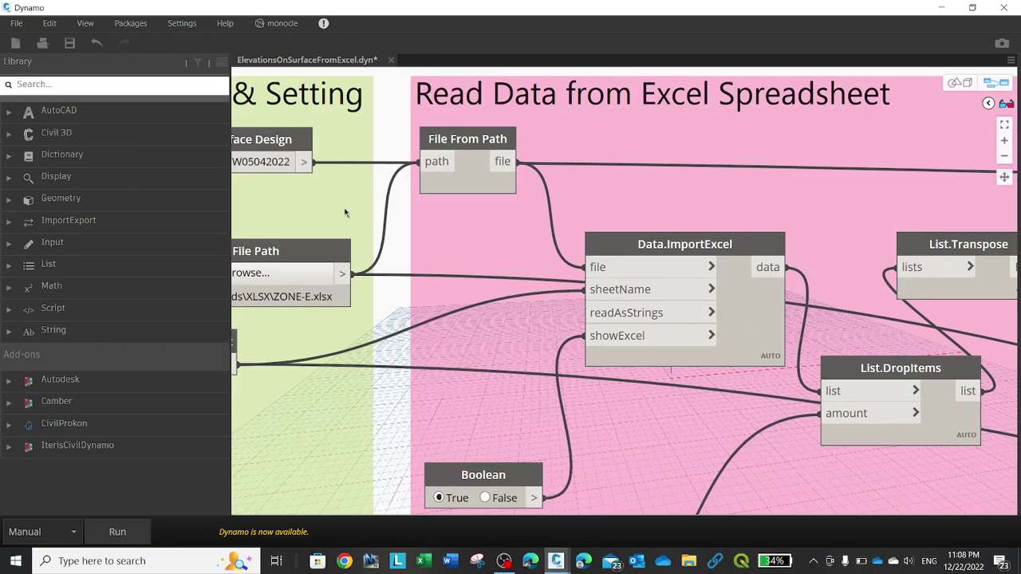
scroll(345, 212, "down", 2)
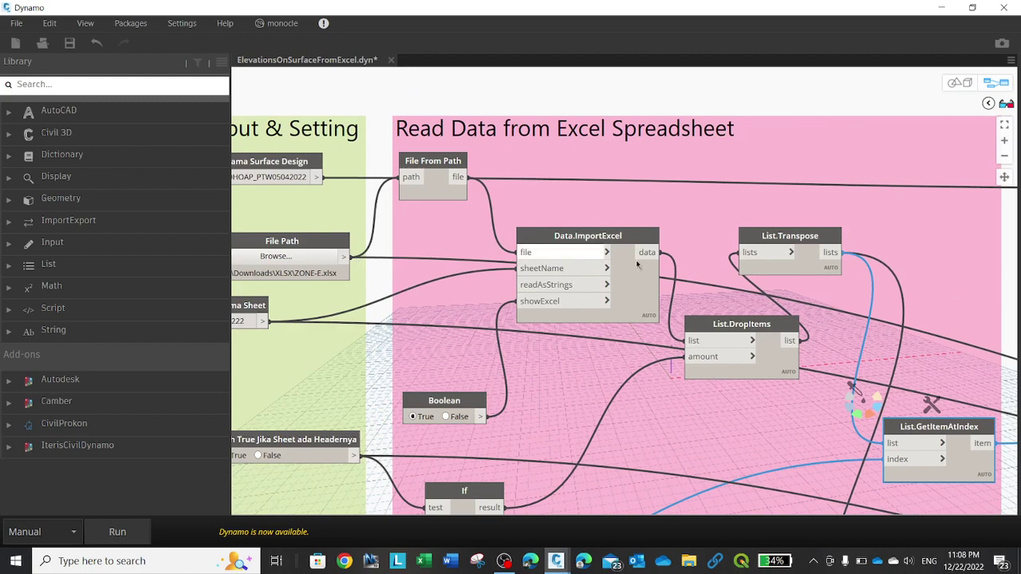
scroll(858, 315, "down", 2)
scroll(563, 257, "down", 2)
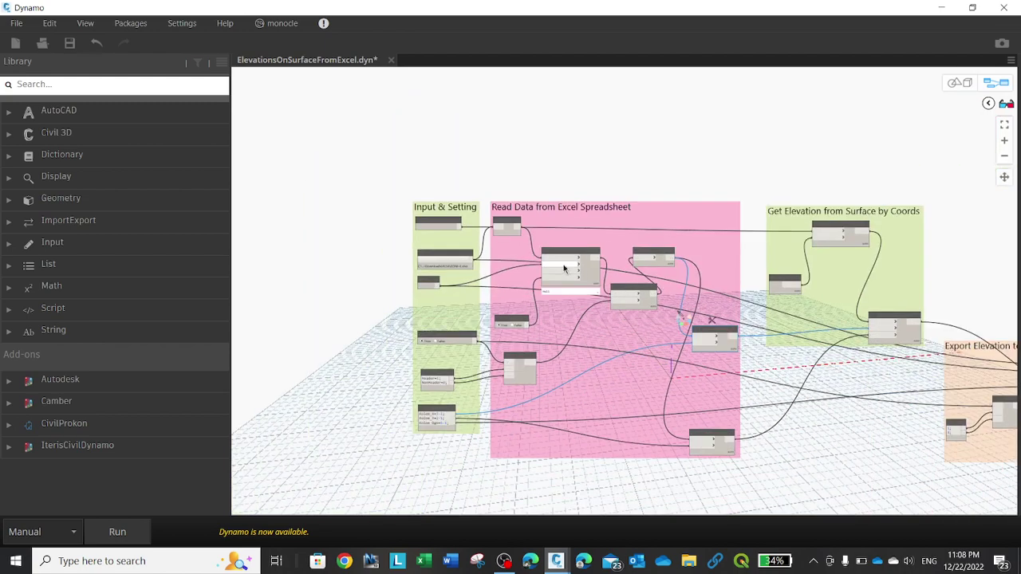
scroll(965, 344, "up", 1)
scroll(966, 351, "up", 2)
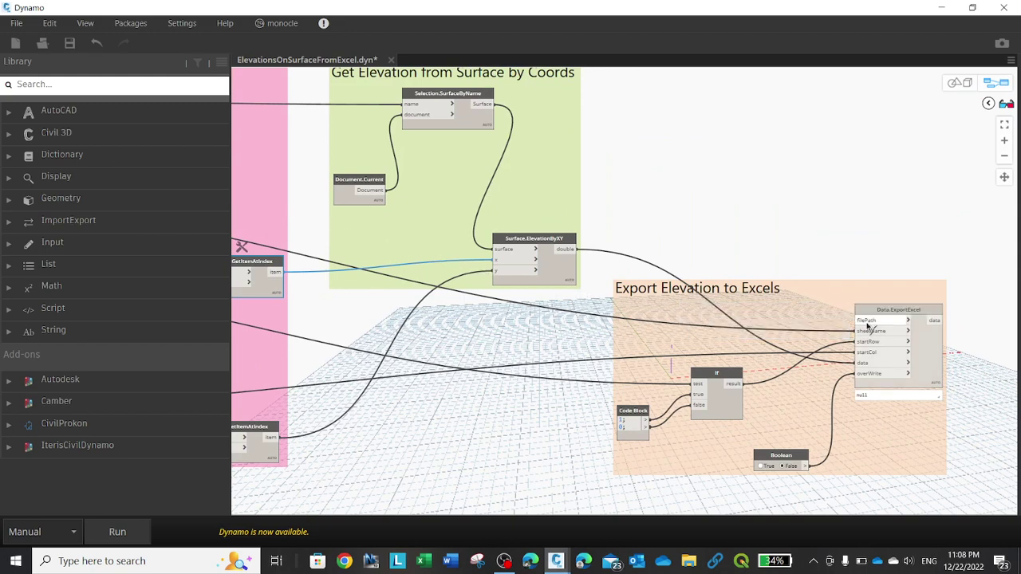
left_click(868, 324)
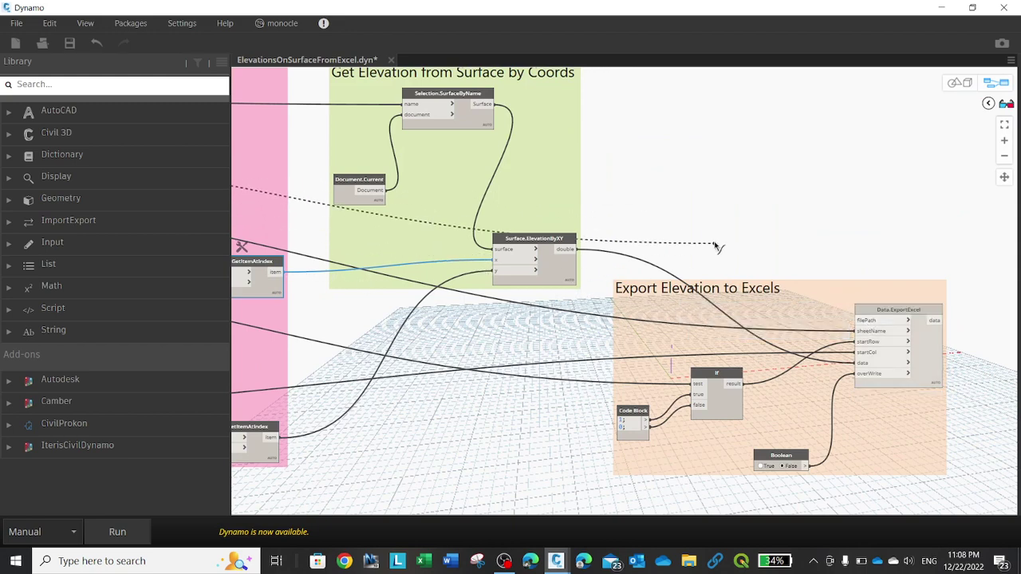
left_click(868, 320)
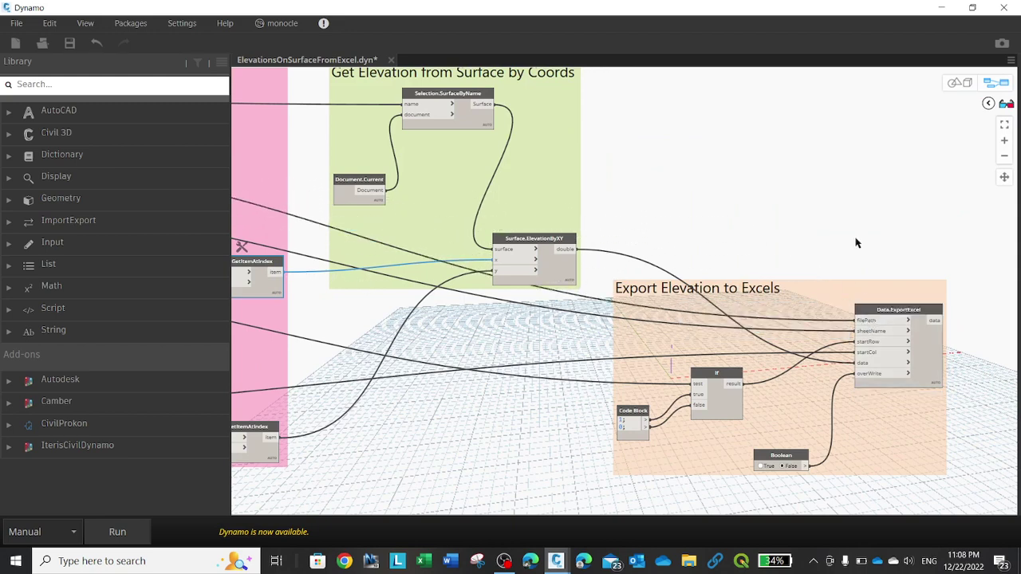
scroll(852, 192, "down", 1)
scroll(871, 312, "up", 3)
scroll(871, 311, "up", 1)
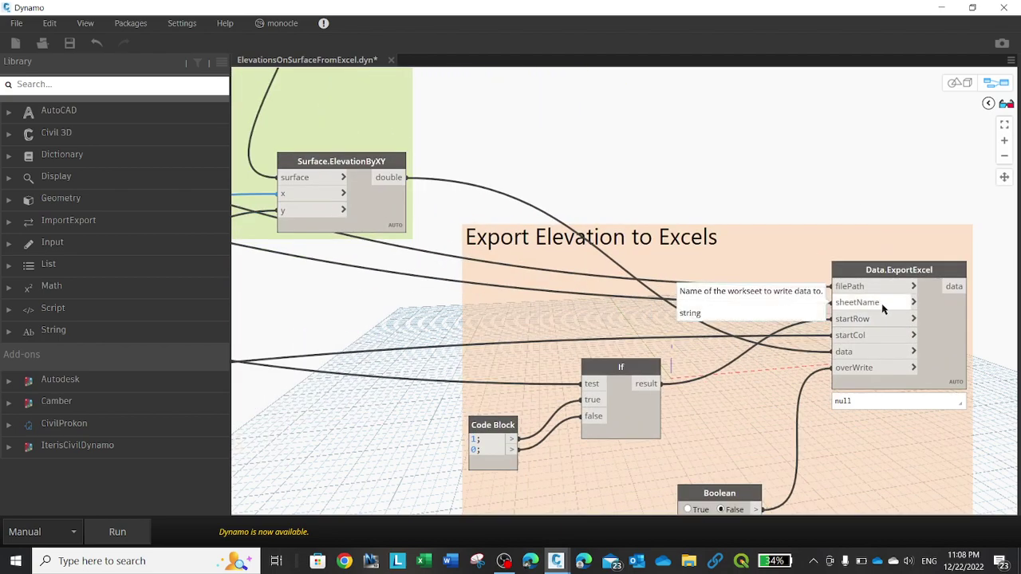
scroll(882, 309, "down", 3)
scroll(882, 309, "down", 1)
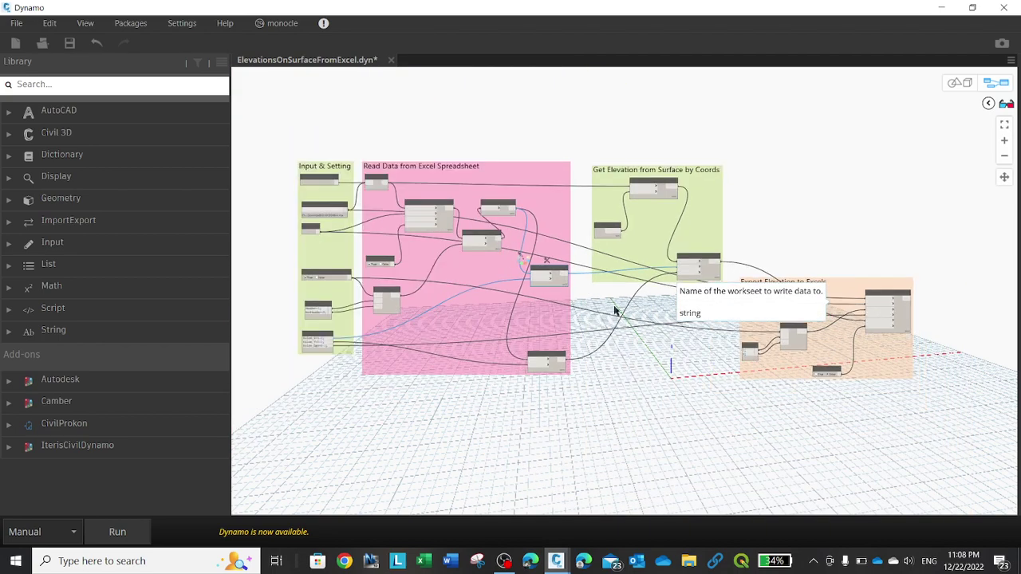
scroll(336, 220, "up", 2)
scroll(334, 211, "up", 2)
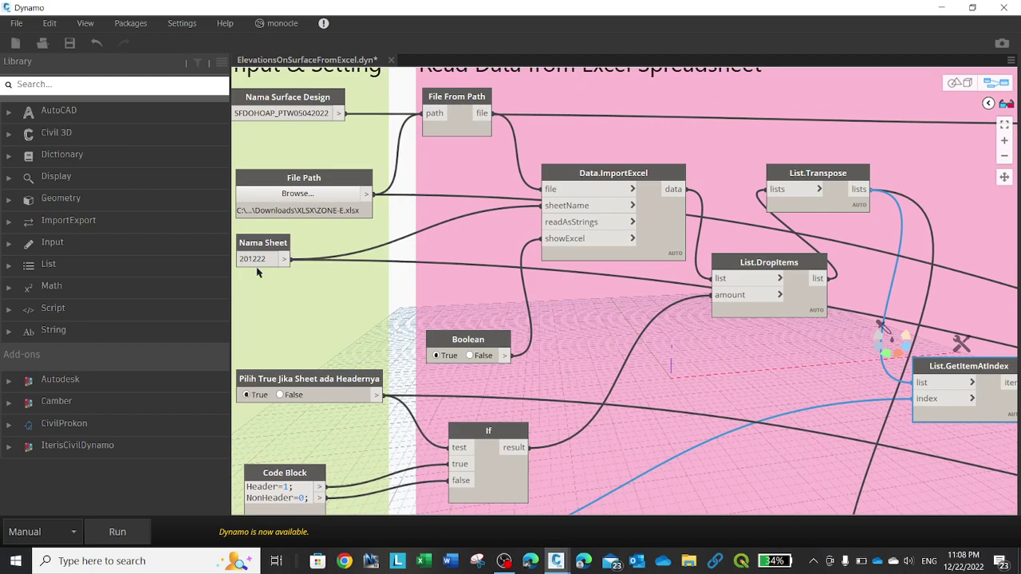
scroll(606, 242, "down", 4)
scroll(786, 275, "up", 1)
scroll(808, 335, "up", 1)
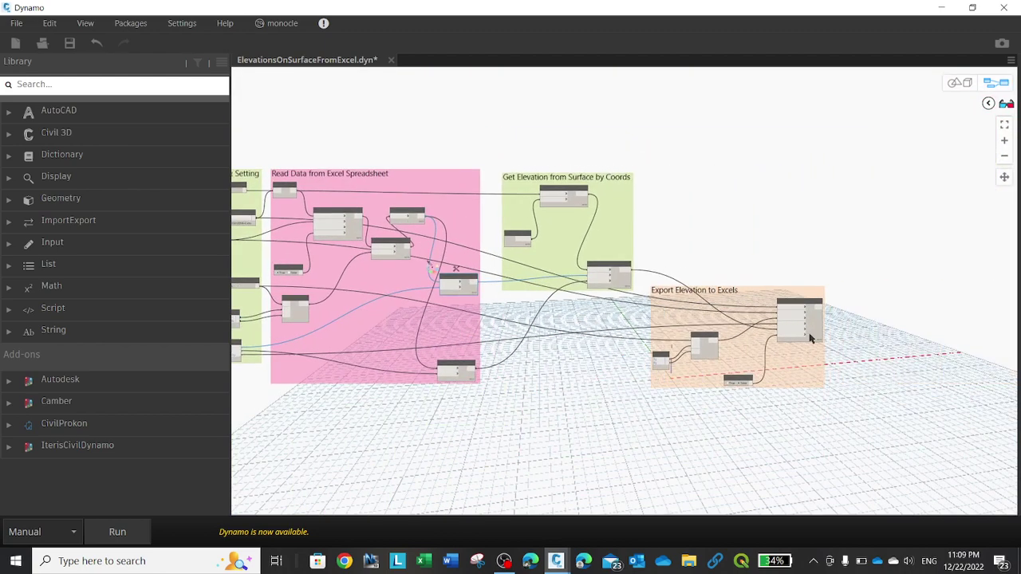
scroll(808, 335, "up", 2)
scroll(808, 335, "up", 1)
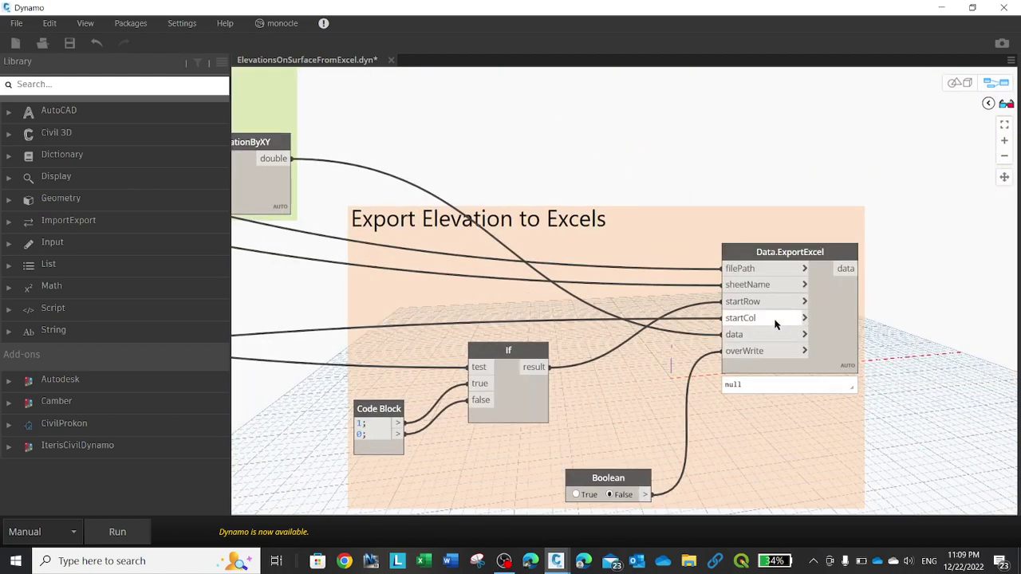
scroll(786, 327, "down", 1)
scroll(775, 324, "down", 1)
scroll(776, 324, "down", 2)
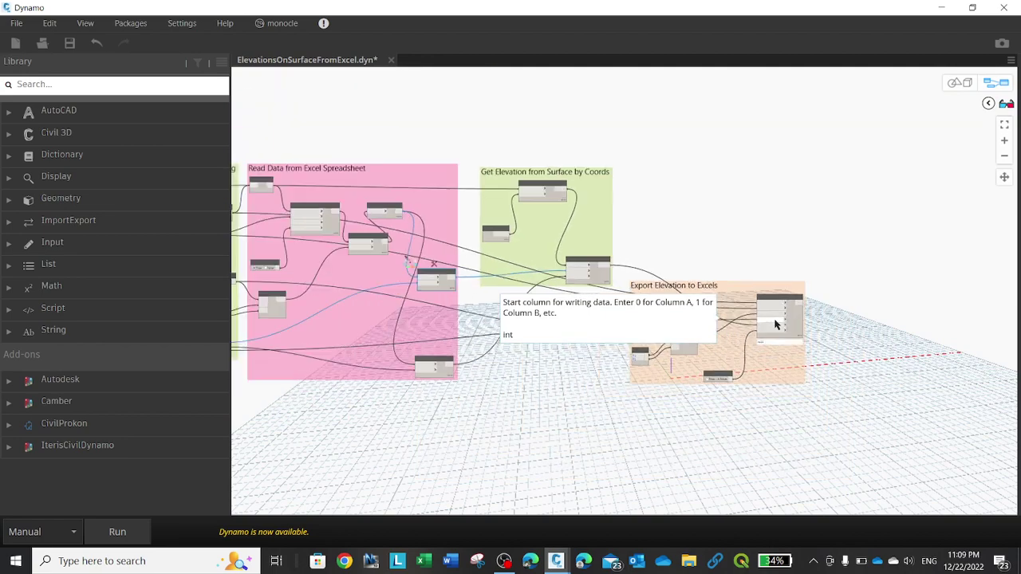
scroll(771, 324, "up", 2)
scroll(771, 324, "up", 1)
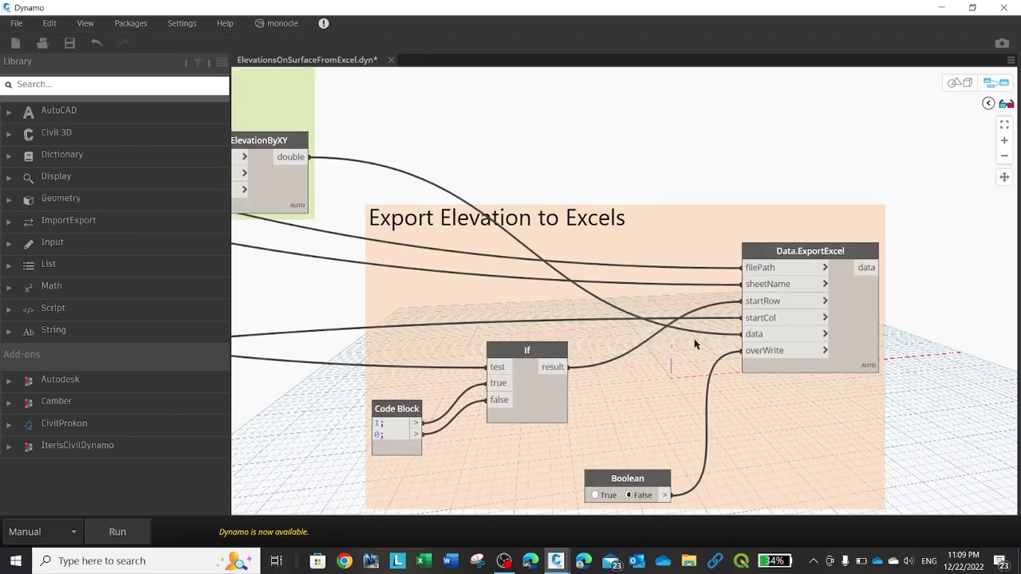
scroll(720, 334, "down", 2)
scroll(726, 331, "down", 2)
scroll(726, 331, "down", 1)
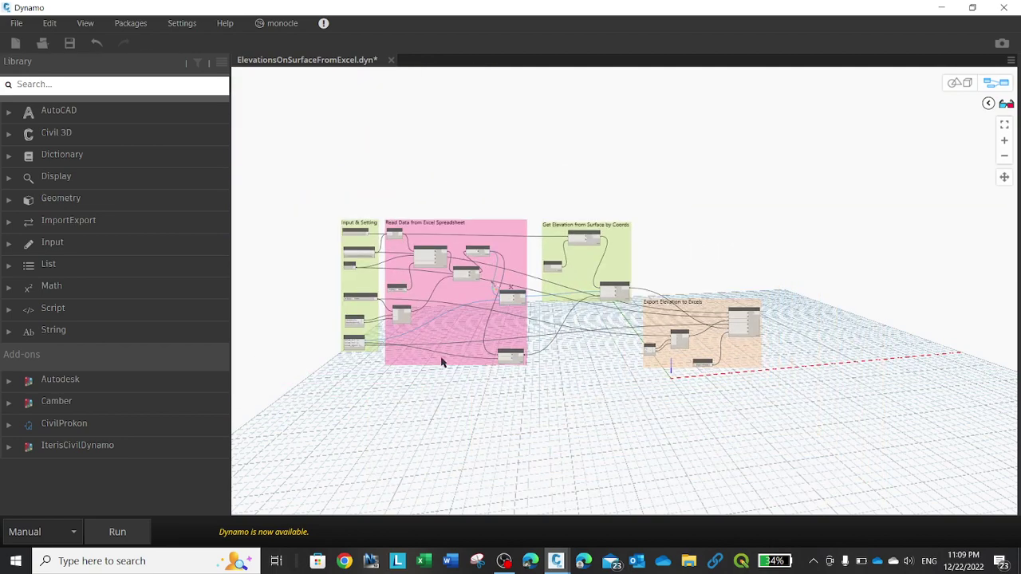
scroll(351, 365, "up", 3)
scroll(389, 325, "up", 3)
scroll(388, 320, "up", 2)
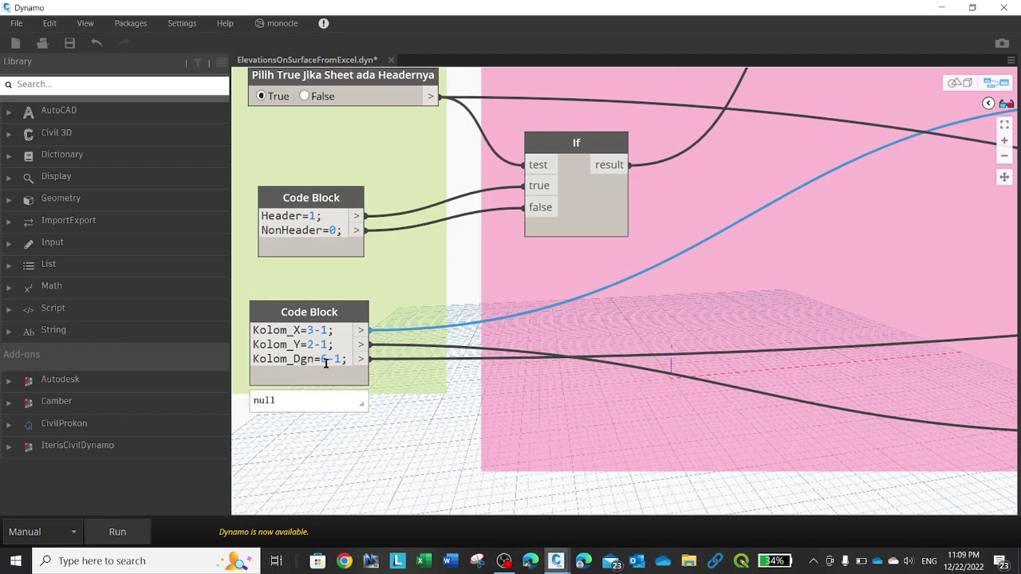
scroll(500, 329, "down", 3)
scroll(725, 335, "down", 2)
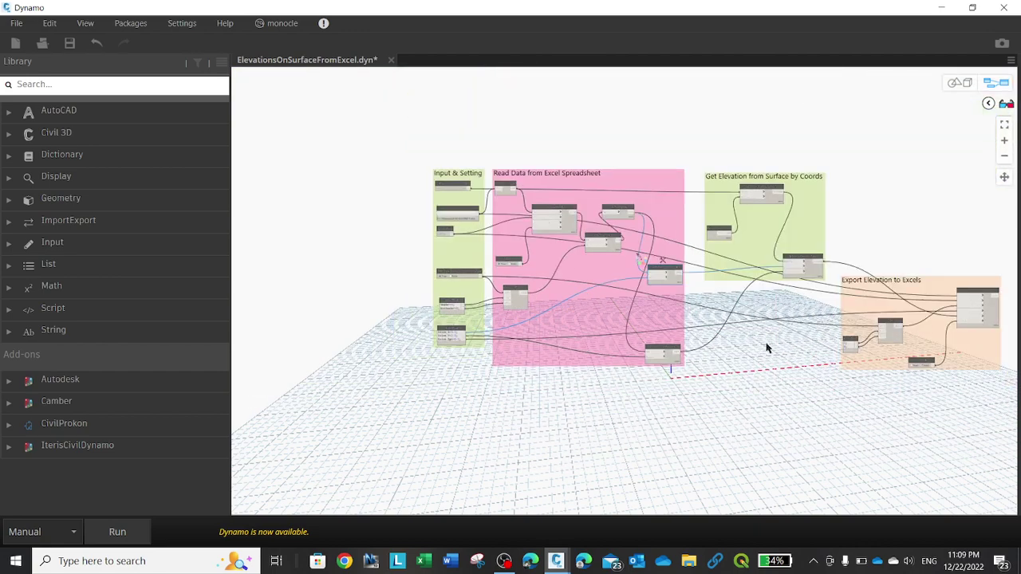
middle_click_drag(997, 335, 724, 323)
scroll(727, 323, "up", 2)
scroll(742, 325, "up", 3)
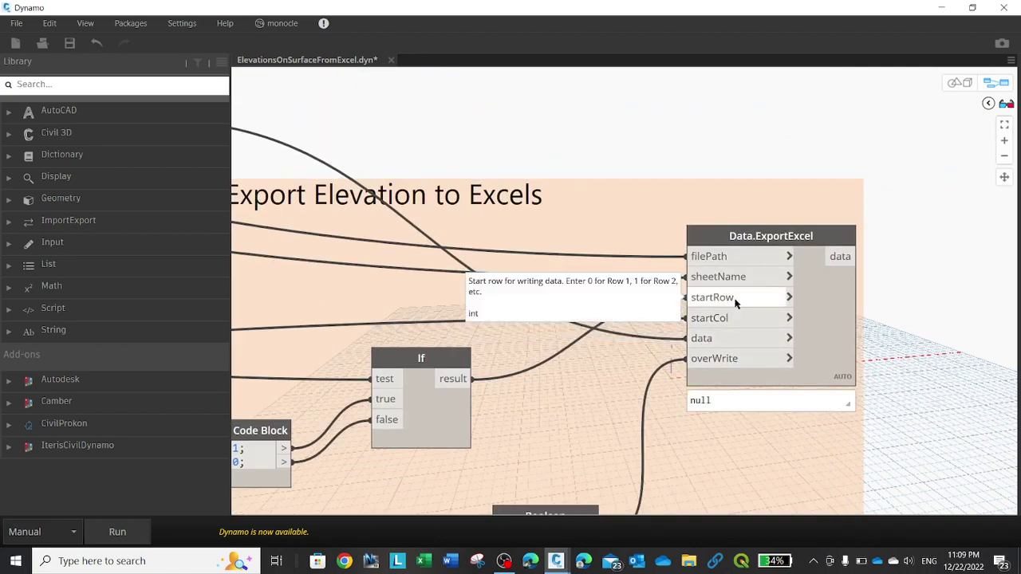
scroll(735, 302, "down", 3)
scroll(433, 431, "up", 3)
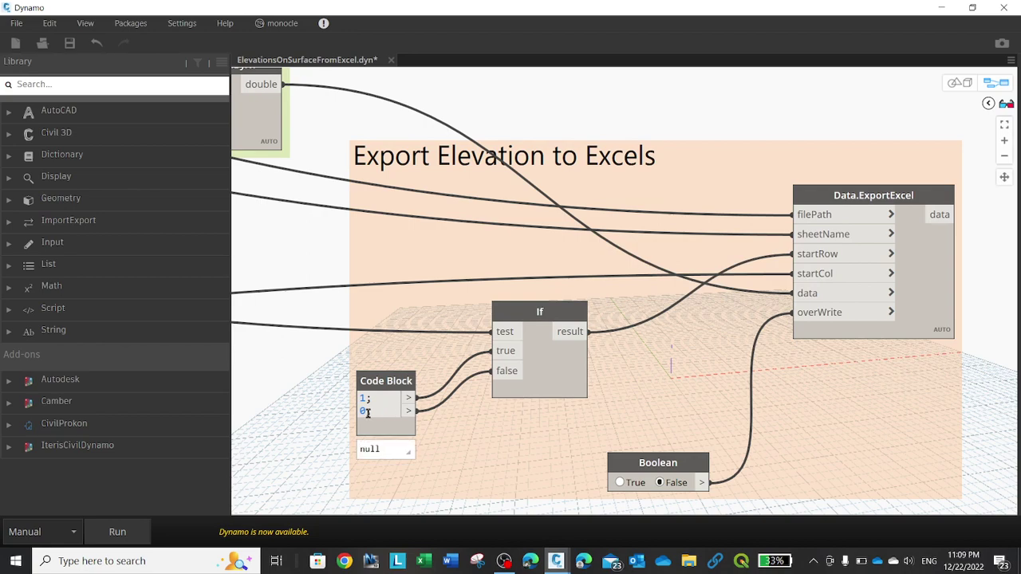
scroll(720, 321, "down", 1)
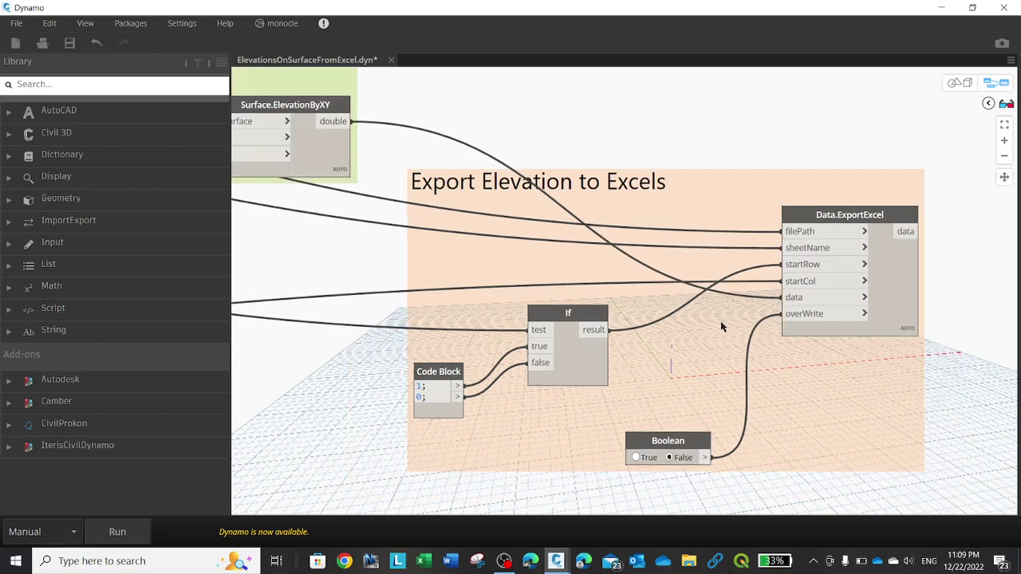
scroll(757, 323, "up", 1)
scroll(803, 326, "up", 2)
middle_click_drag(803, 326, 814, 267)
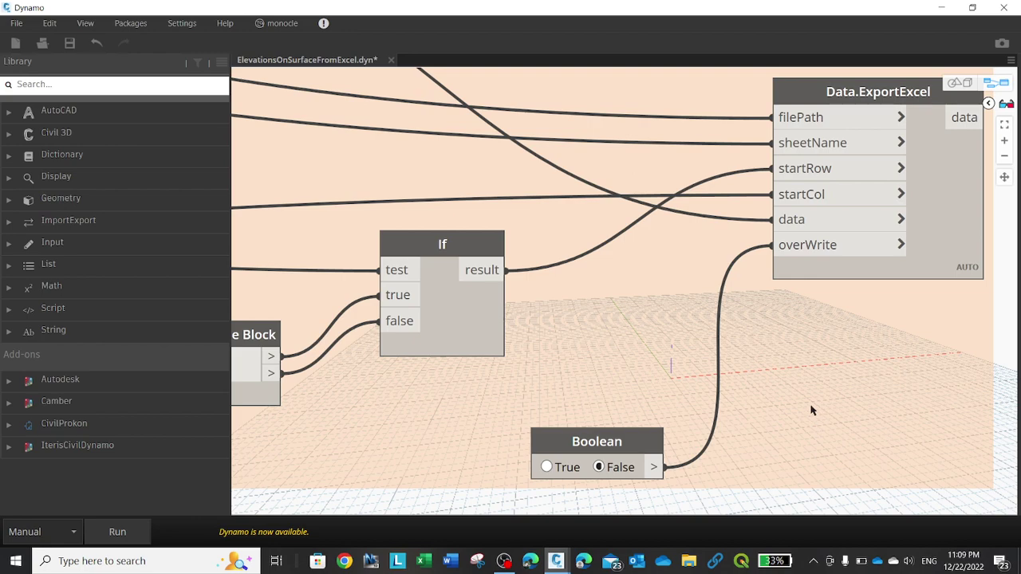
scroll(811, 410, "down", 3)
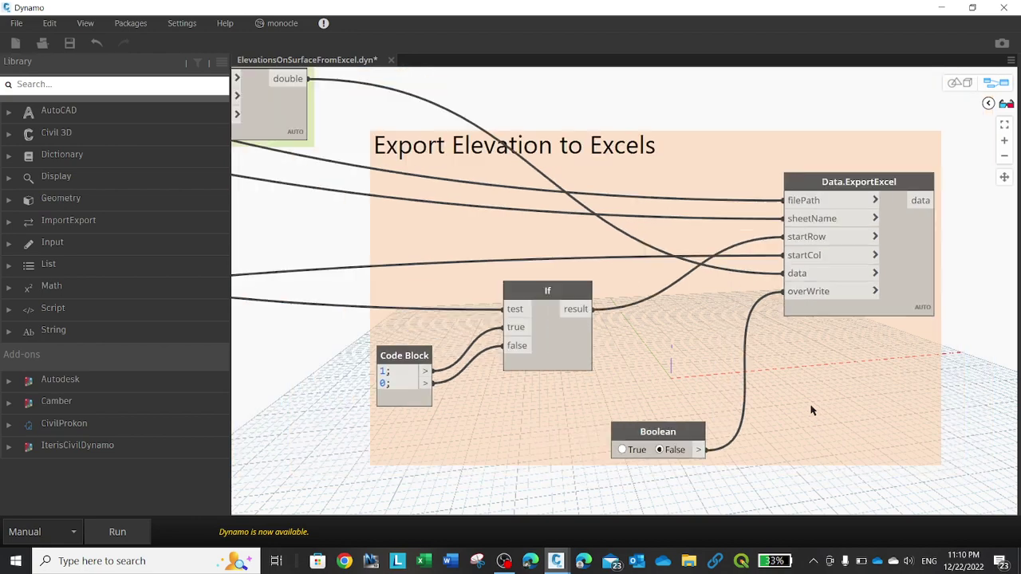
scroll(812, 410, "down", 3)
scroll(812, 410, "down", 2)
mouse_move(522, 401)
middle_mouse_down()
mouse_move(676, 336)
mouse_move(638, 365)
mouse_move(588, 364)
middle_mouse_up()
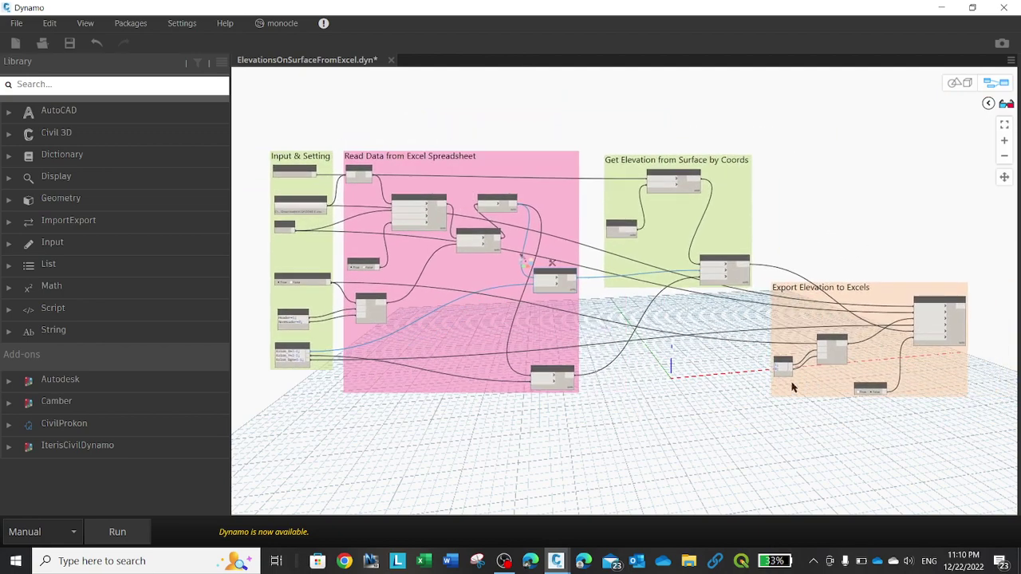
scroll(792, 385, "up", 3)
scroll(798, 395, "up", 3)
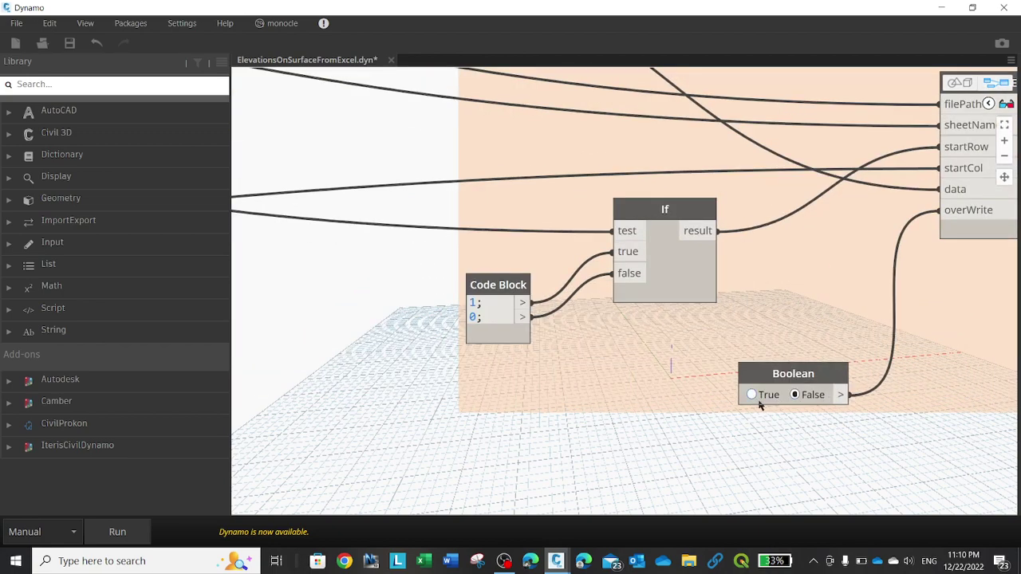
scroll(760, 403, "down", 2)
scroll(759, 401, "down", 2)
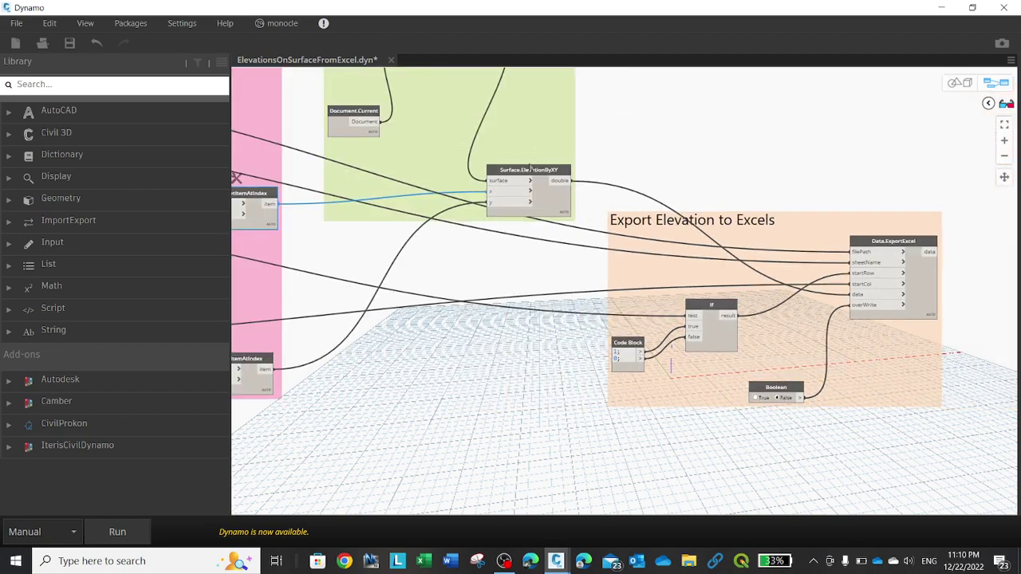
scroll(794, 403, "up", 3)
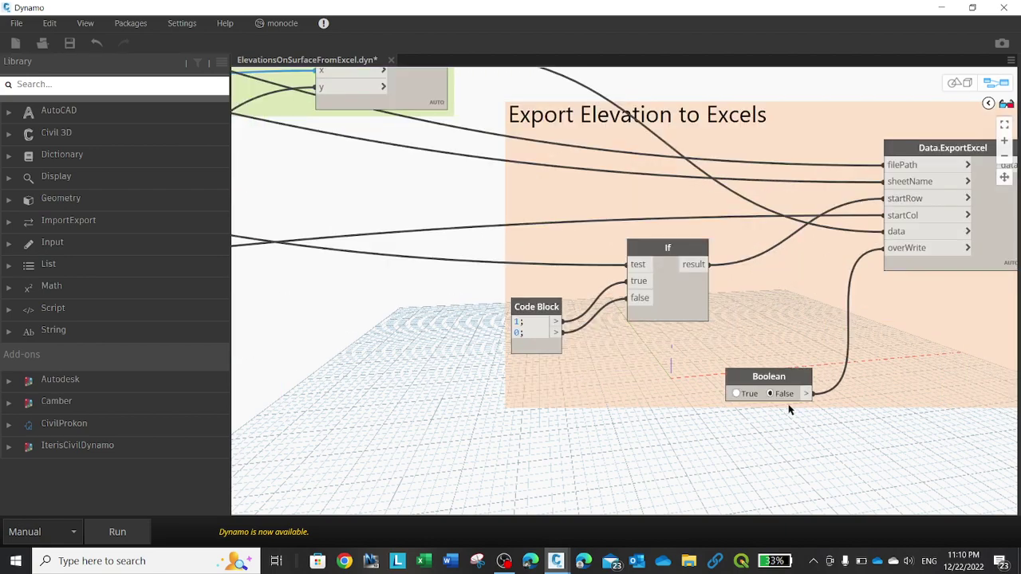
scroll(790, 408, "up", 2)
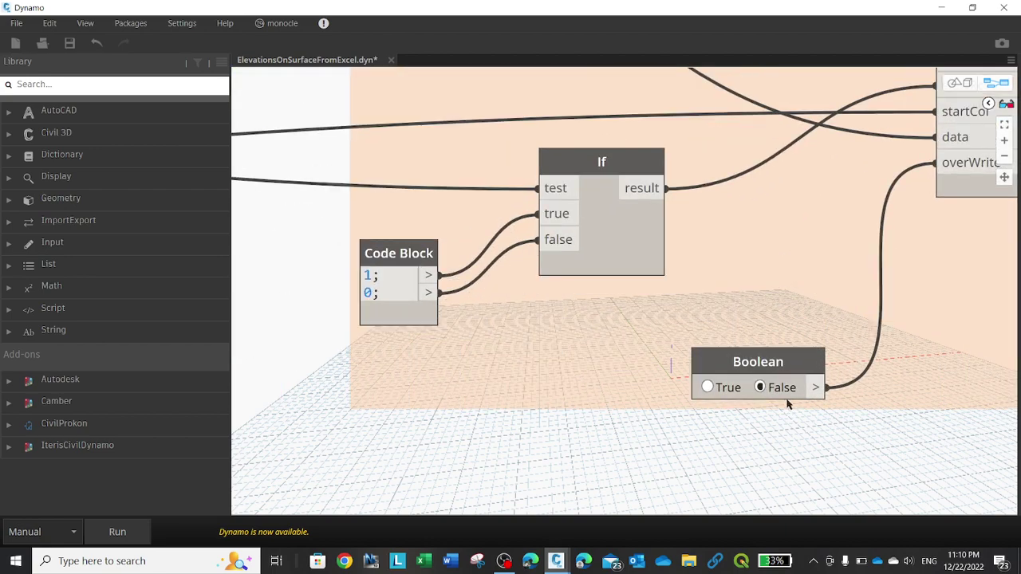
scroll(786, 404, "down", 2)
scroll(787, 405, "down", 2)
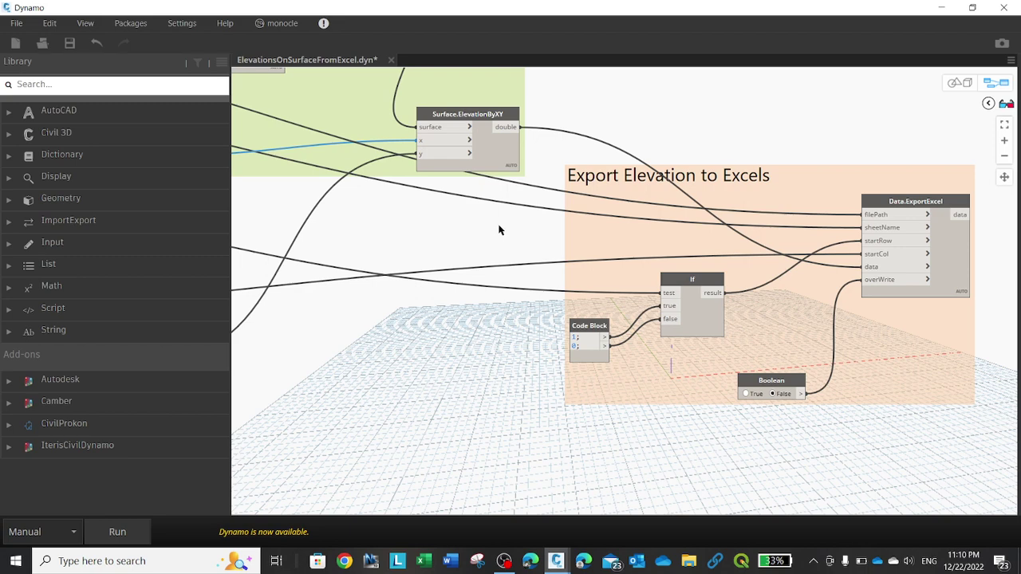
Run the graph to export elevations to column F, then select F1 in ZONE-E.xlsx.
left_click(118, 532)
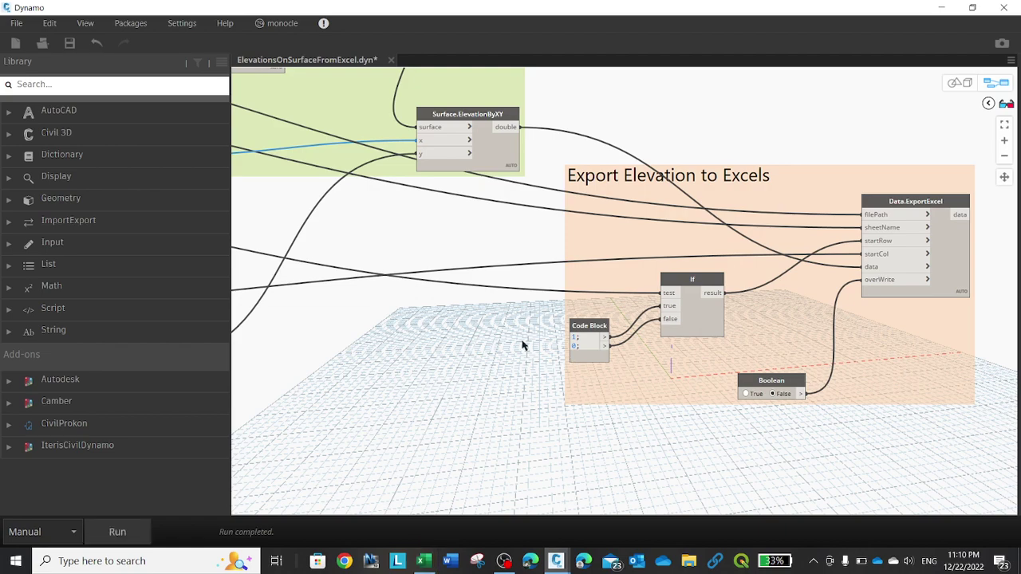
left_click(424, 561)
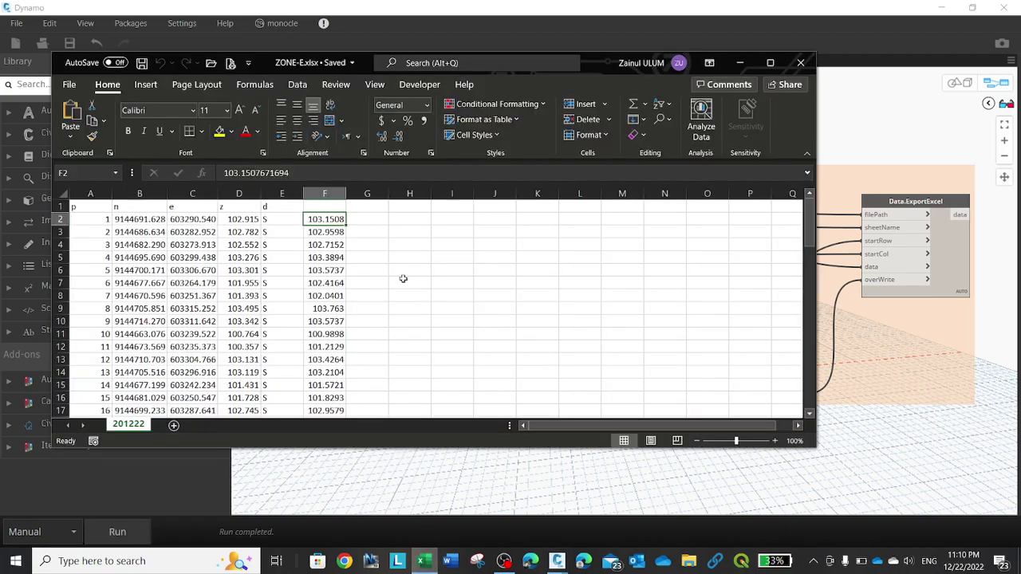
left_click(322, 205)
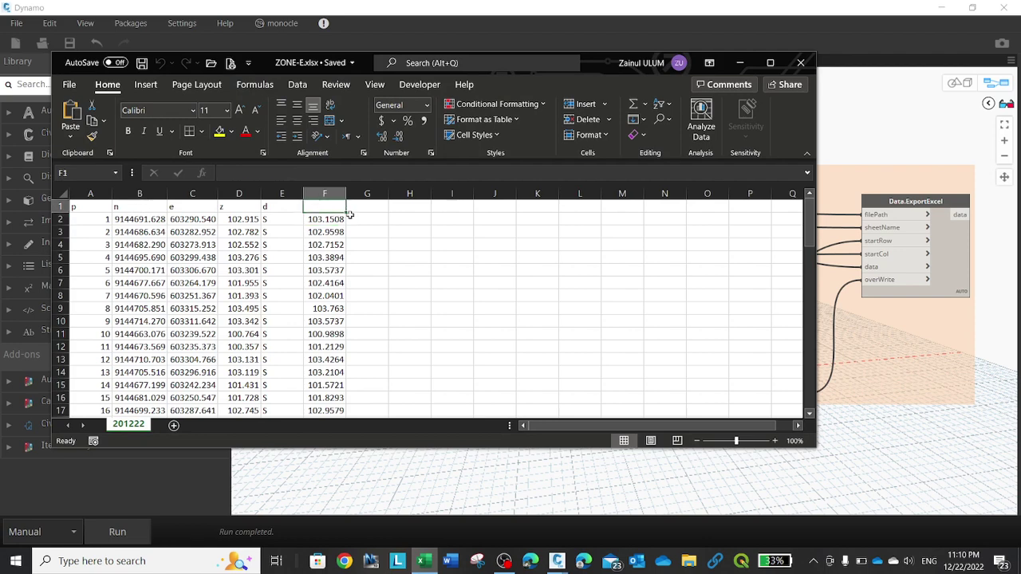
Label F1 'design' and make a first attempt at the difference formula in G2.
type("de")
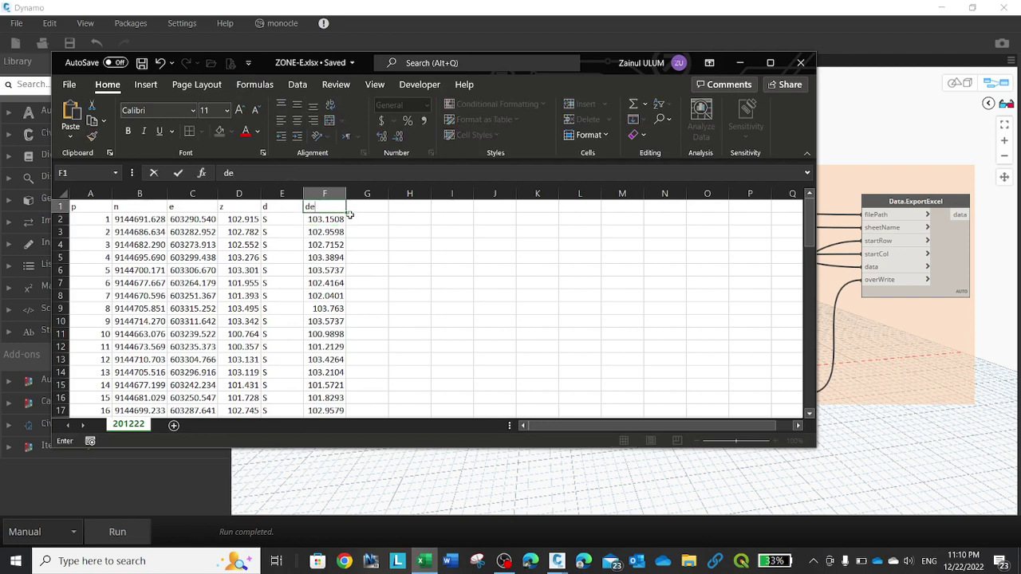
type("sign")
key("Tab")
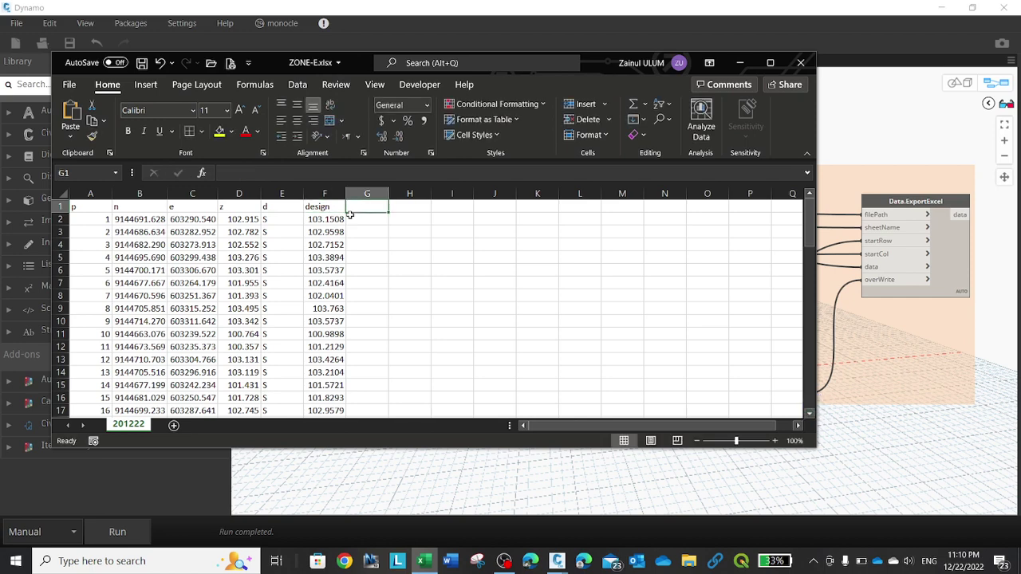
left_click(350, 215)
type("=")
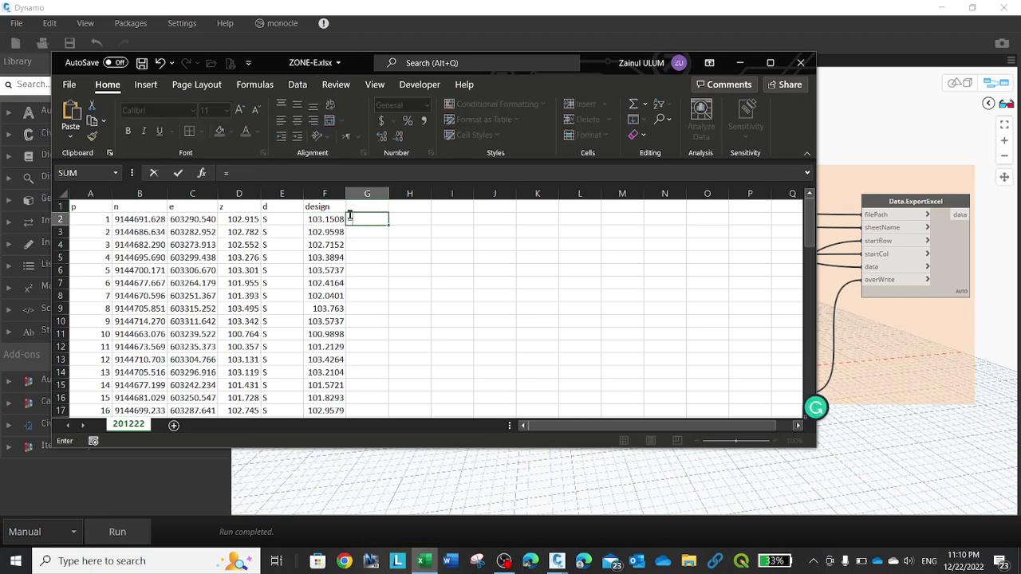
key("Left")
key("Left")
key("Left")
type("-")
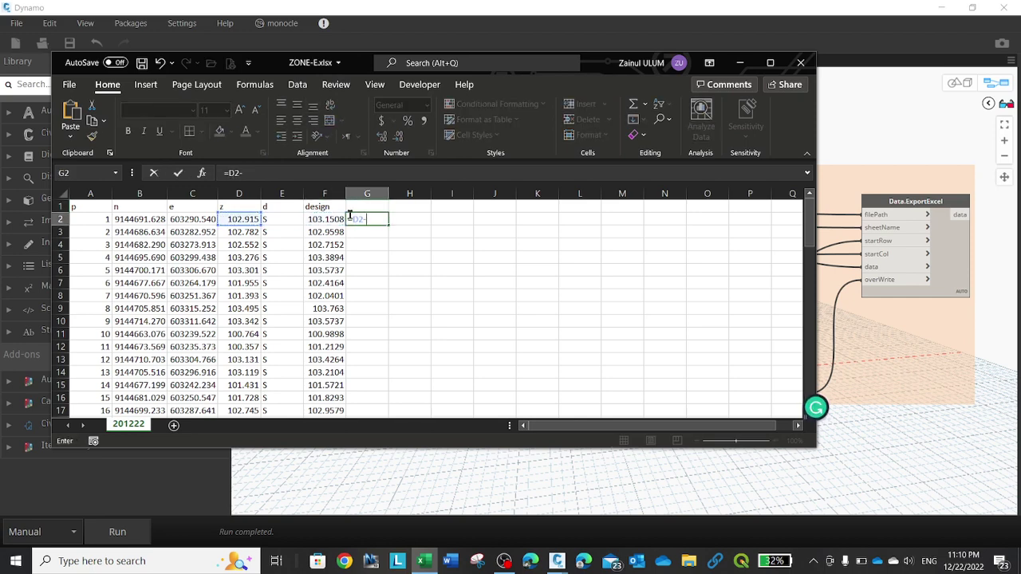
key("Left")
key("Tab")
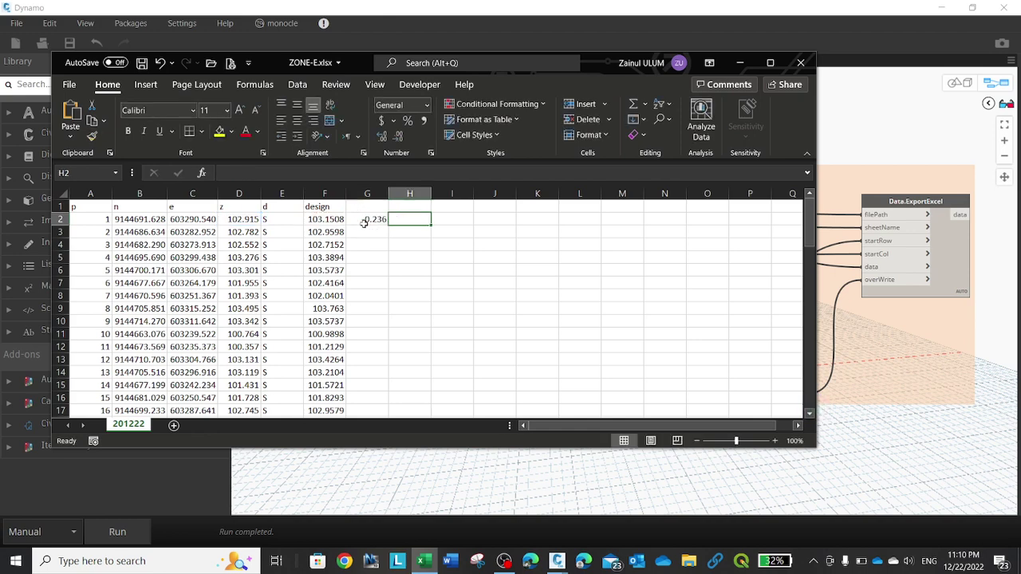
Re-enter G2 as =F2-D2, giving 0.236, and reselect it.
left_click(370, 221)
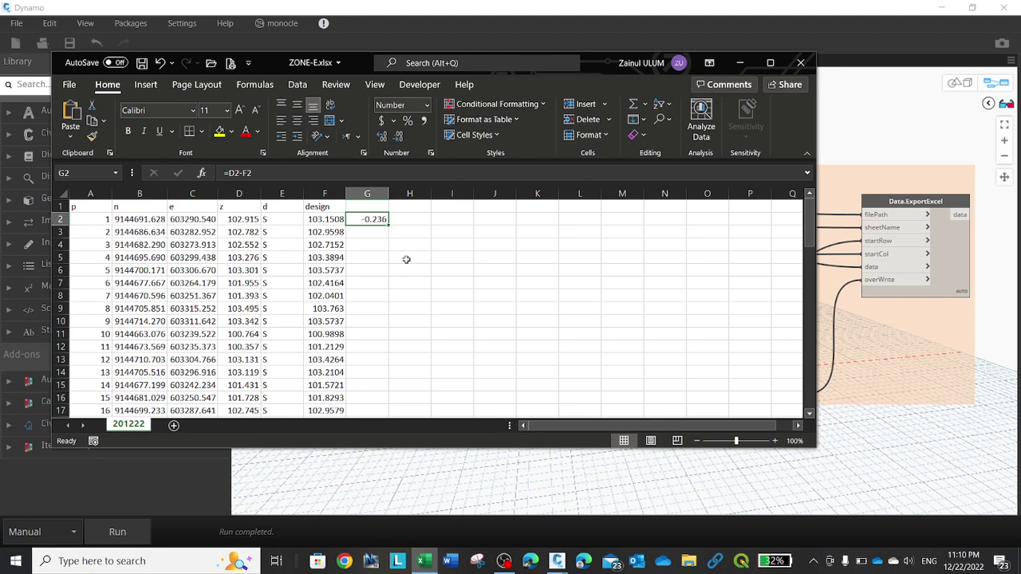
type("=")
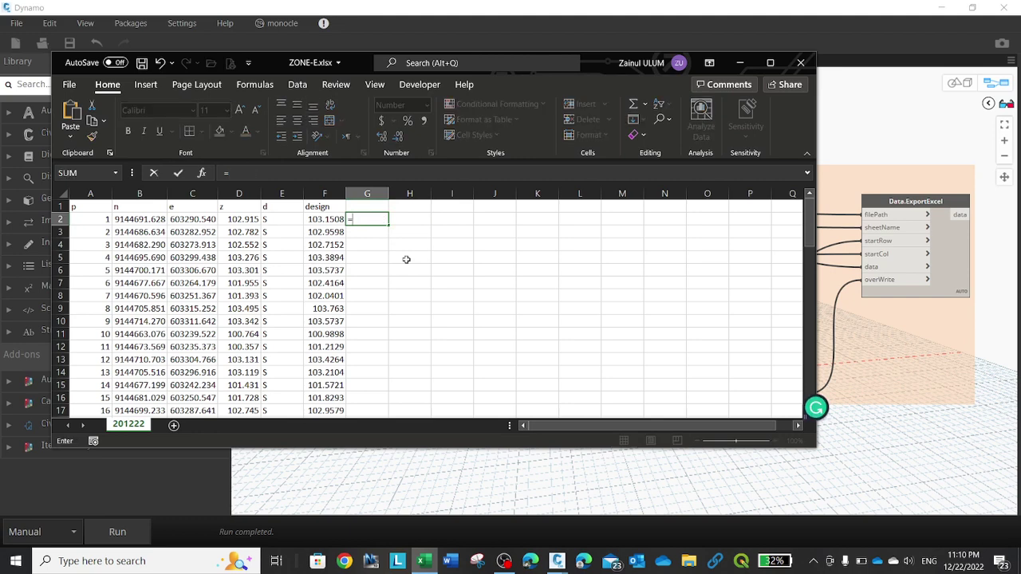
key("Left")
type("-")
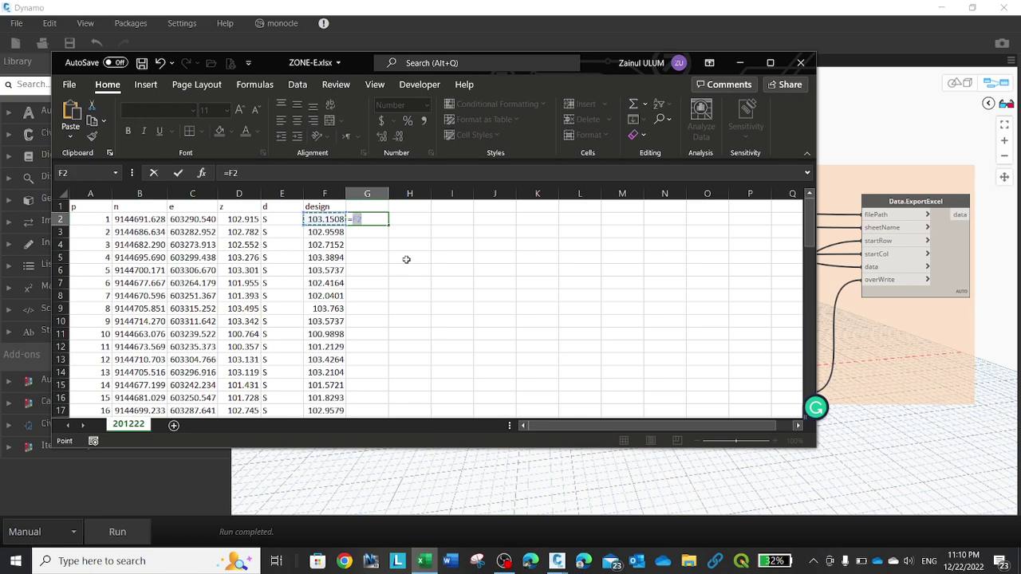
key("Left")
key("Left")
key("Left")
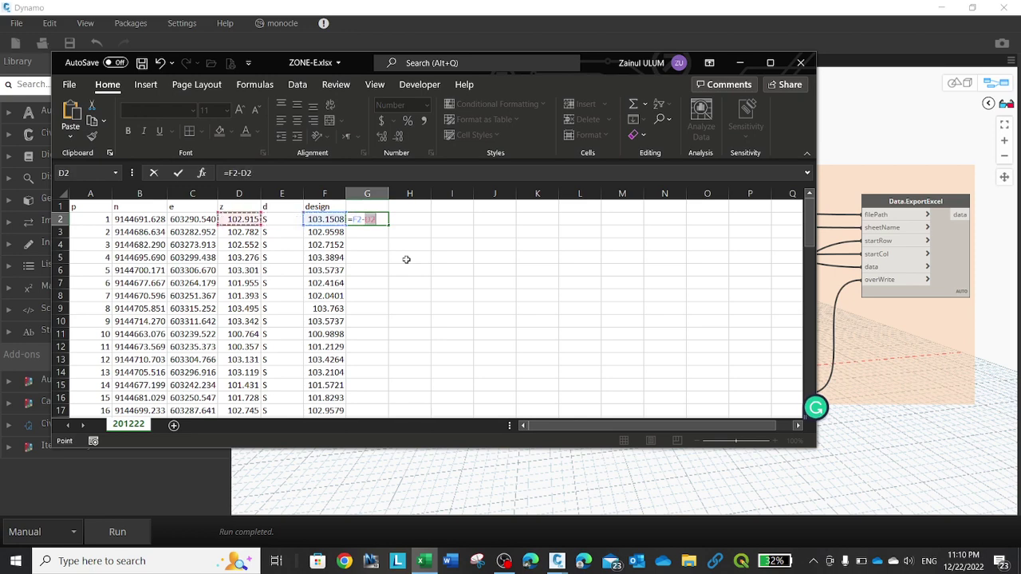
key("Tab")
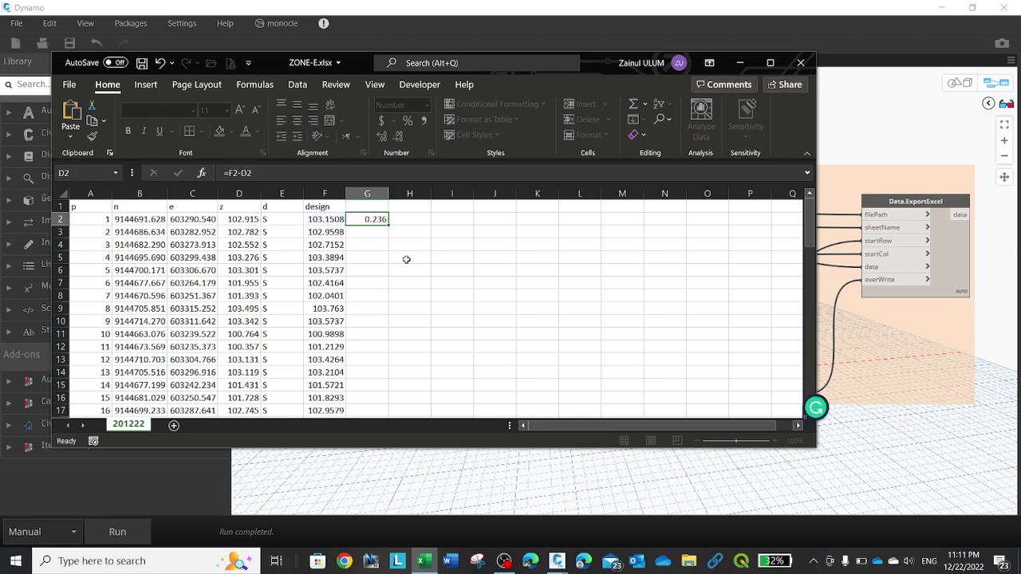
left_click(367, 219)
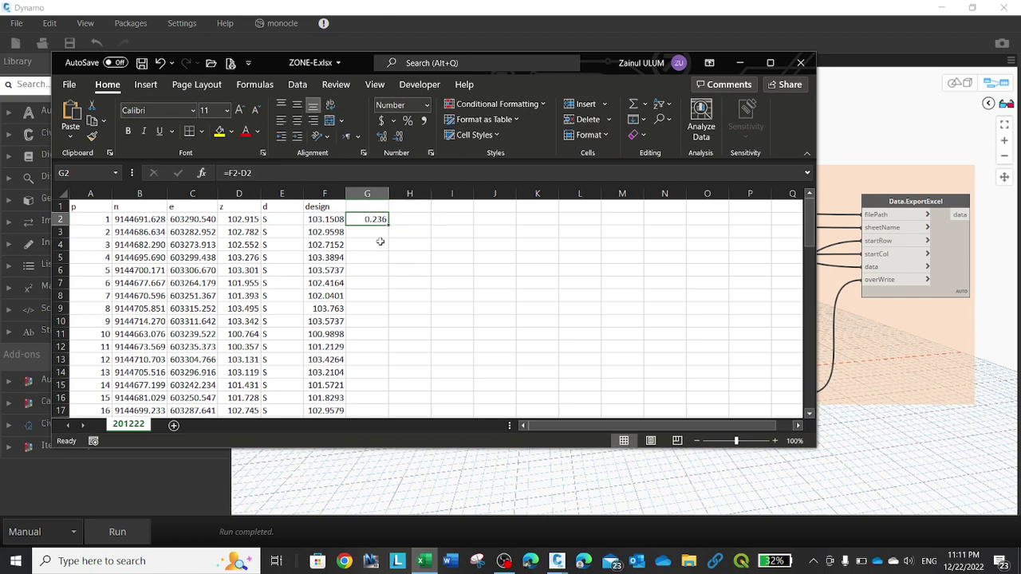
Fill the =F2-D2 formula down to G73 and check results, ending at 0.203.
double_click(389, 226)
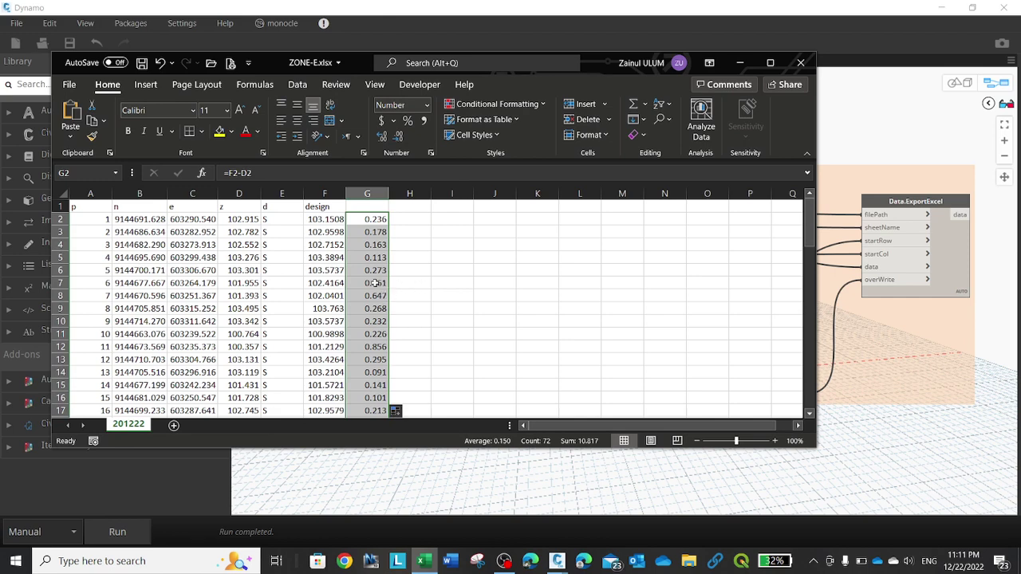
scroll(388, 327, "down", 3)
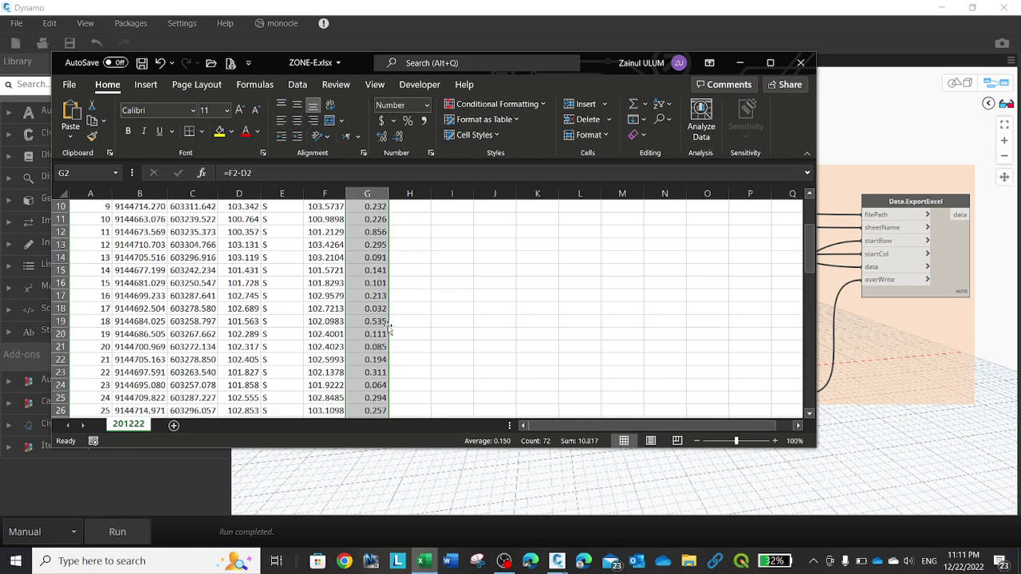
scroll(393, 329, "down", 5)
scroll(411, 342, "down", 3)
scroll(419, 348, "down", 4)
scroll(419, 348, "down", 3)
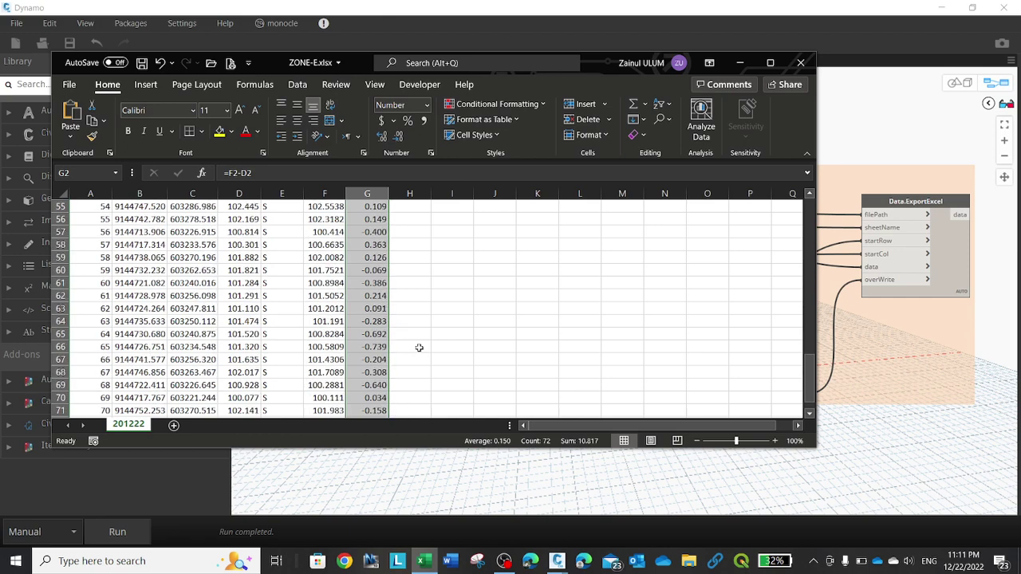
scroll(419, 348, "down", 5)
scroll(418, 348, "up", 1)
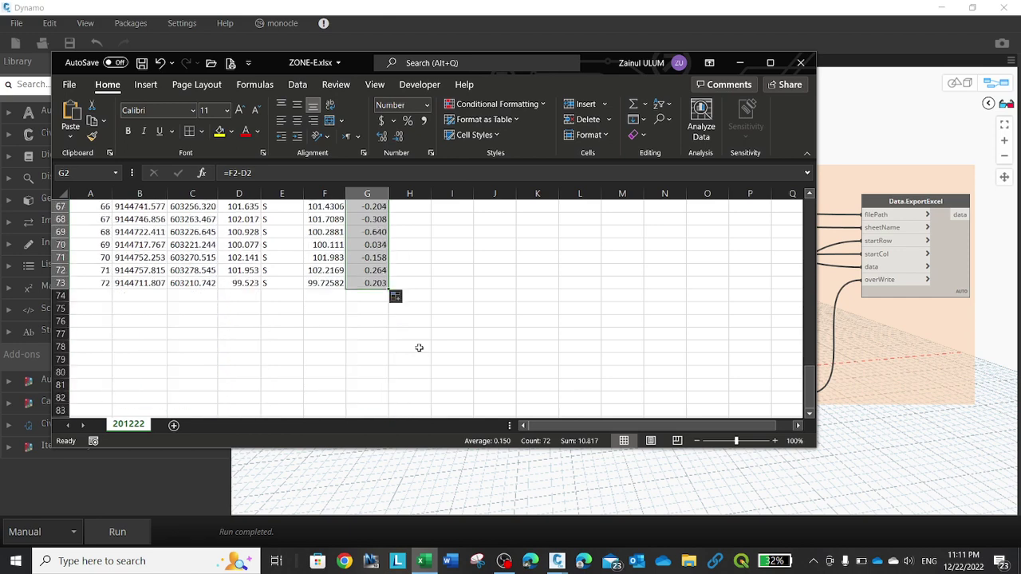
left_click(381, 232)
scroll(456, 335, "up", 7)
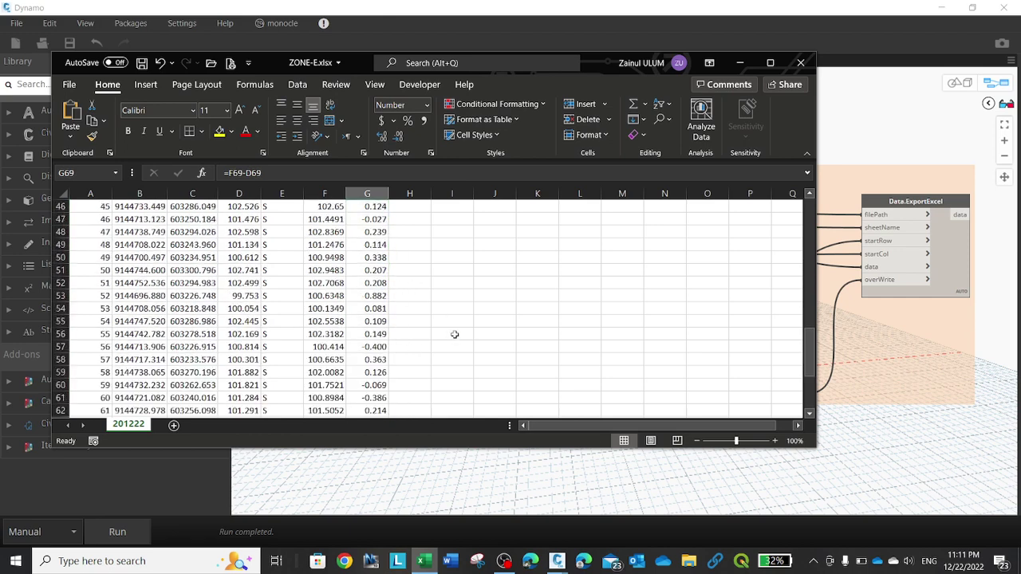
scroll(455, 335, "up", 5)
scroll(455, 334, "up", 5)
scroll(455, 334, "up", 5)
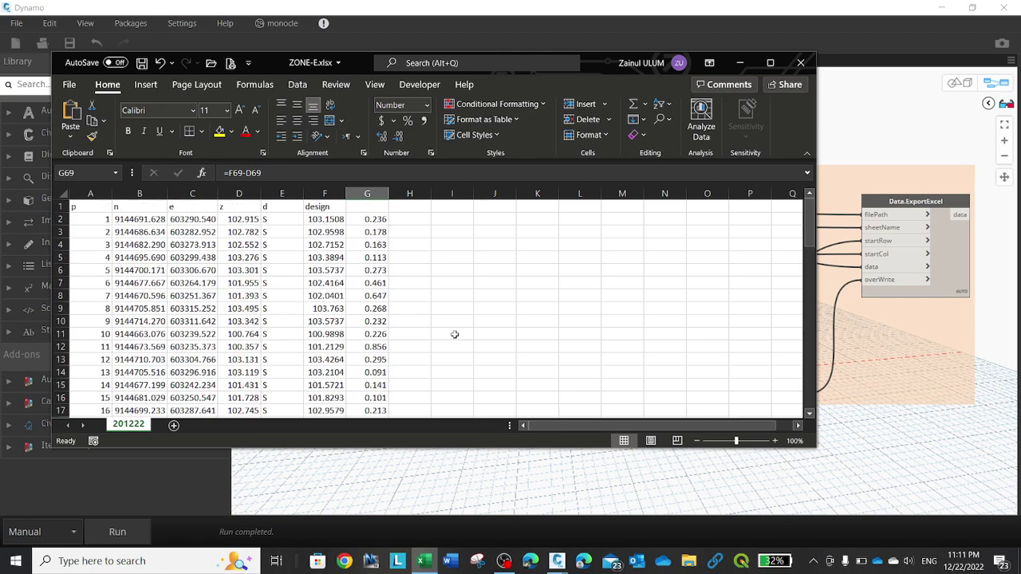